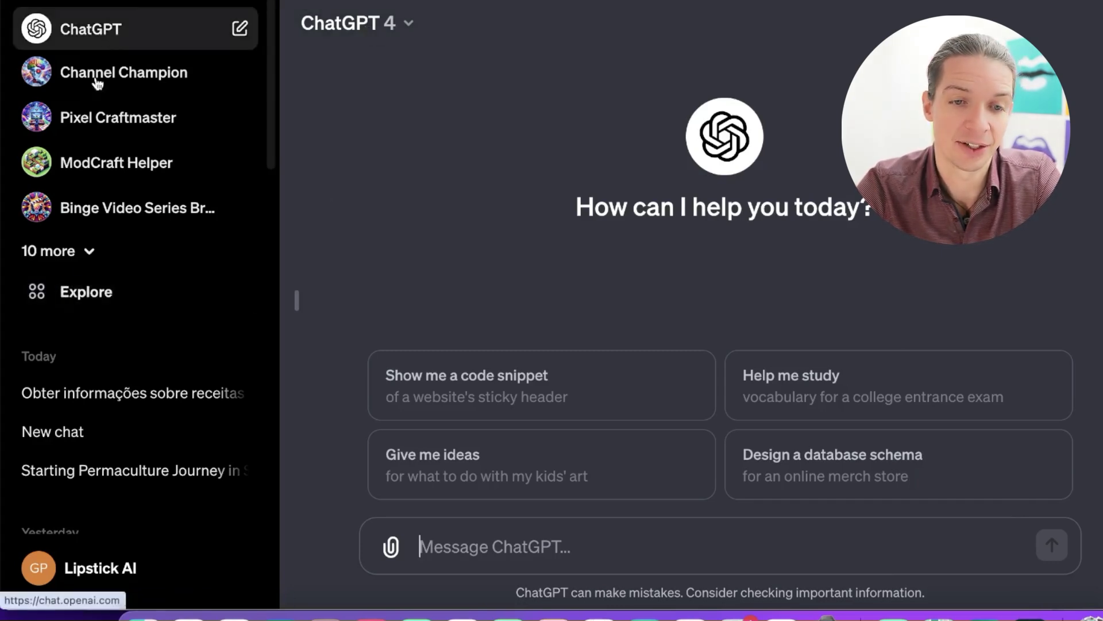
Step: Start a new draft GPT from Explore > Create a GPT, reaching the GPT Builder prompt
click(87, 295)
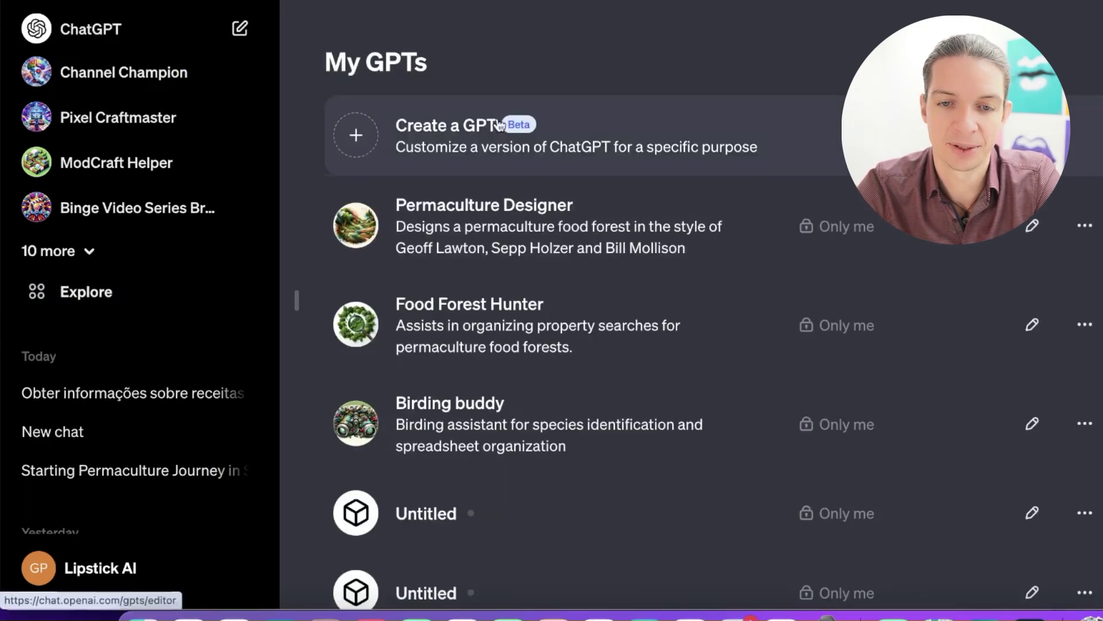
click(356, 141)
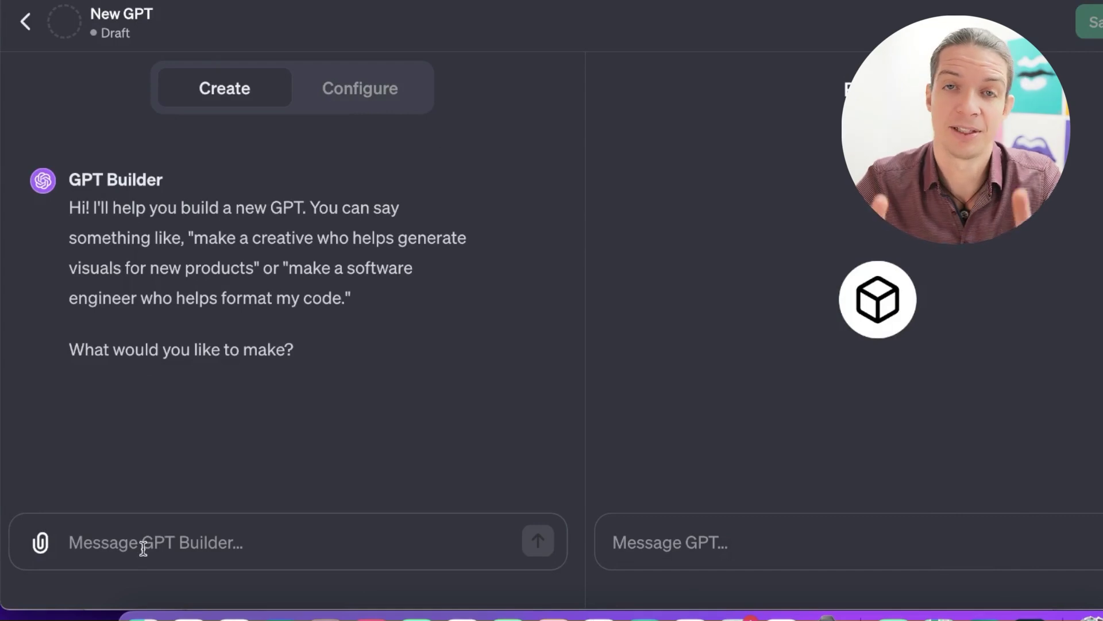
click(143, 549)
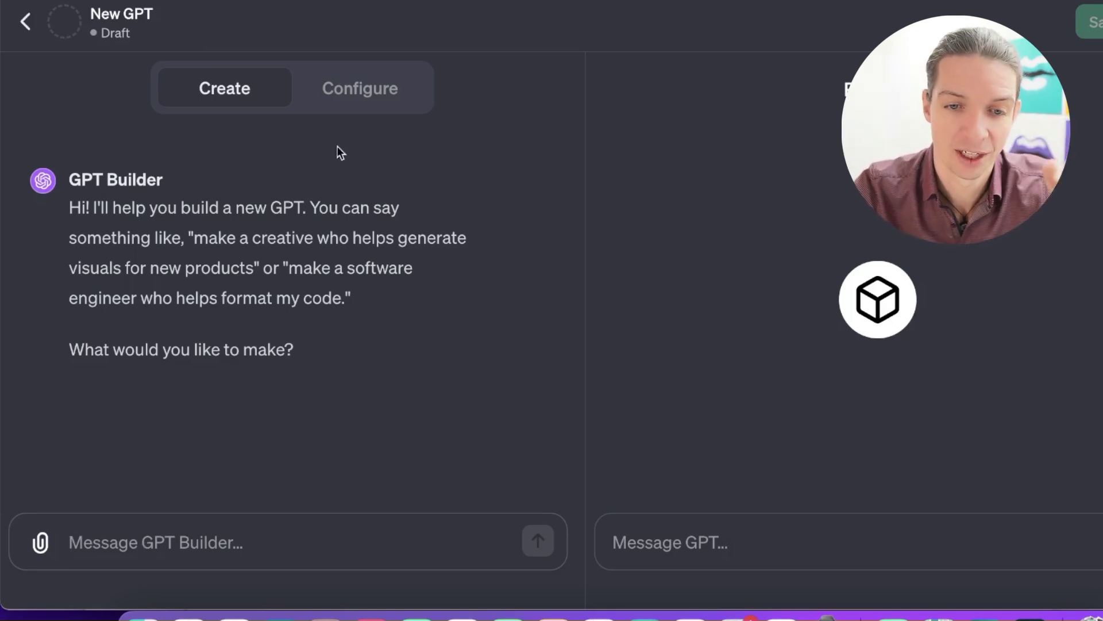
Step: Name the GPT 'Bussiness Meeting Assistant' with a meeting-summary description in Configure
click(354, 104)
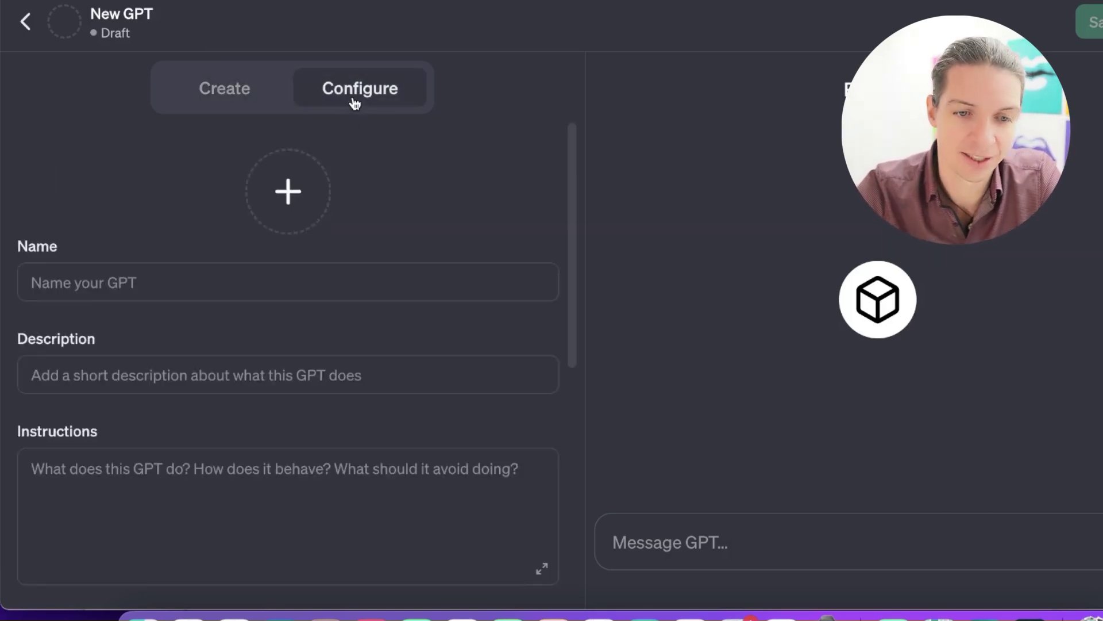
click(100, 293)
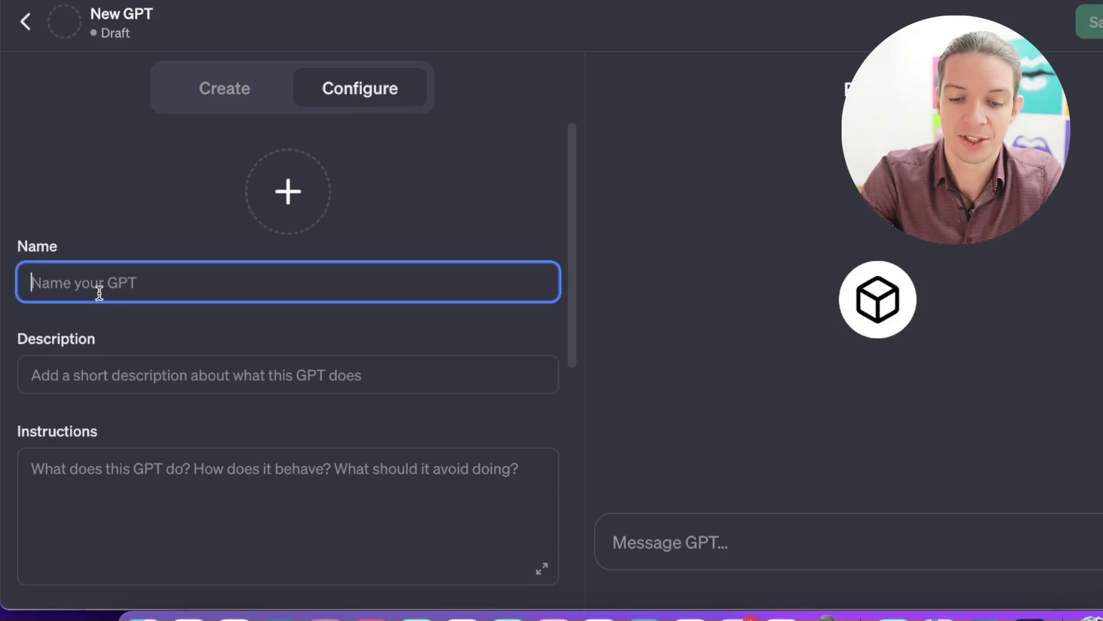
text(Bussines s)
key(BackSpace)
key(BackSpace)
text(s Meeting Assistant)
click(223, 373)
text(Create meeting summaries and save them to google docs)
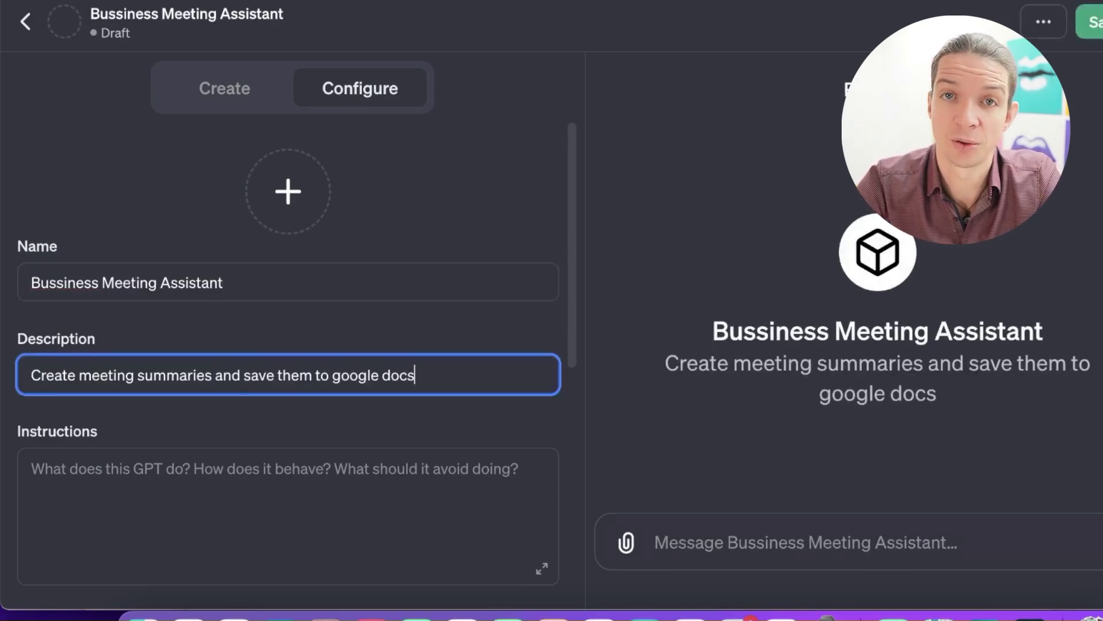
Step: Generate the GPT's avatar image with DALL·E
click(288, 191)
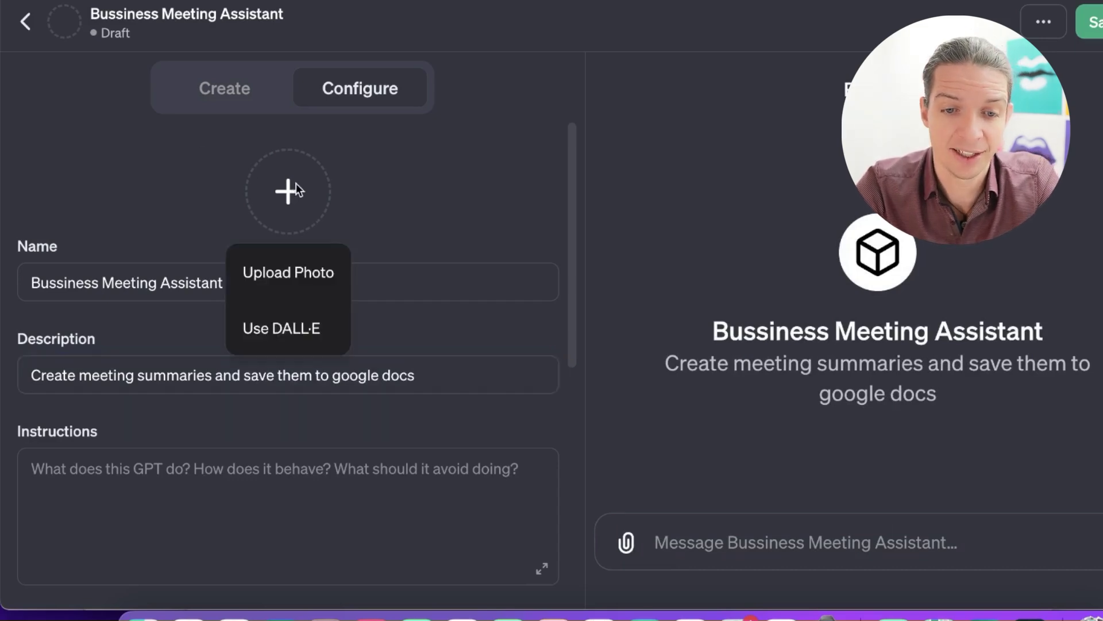
click(282, 334)
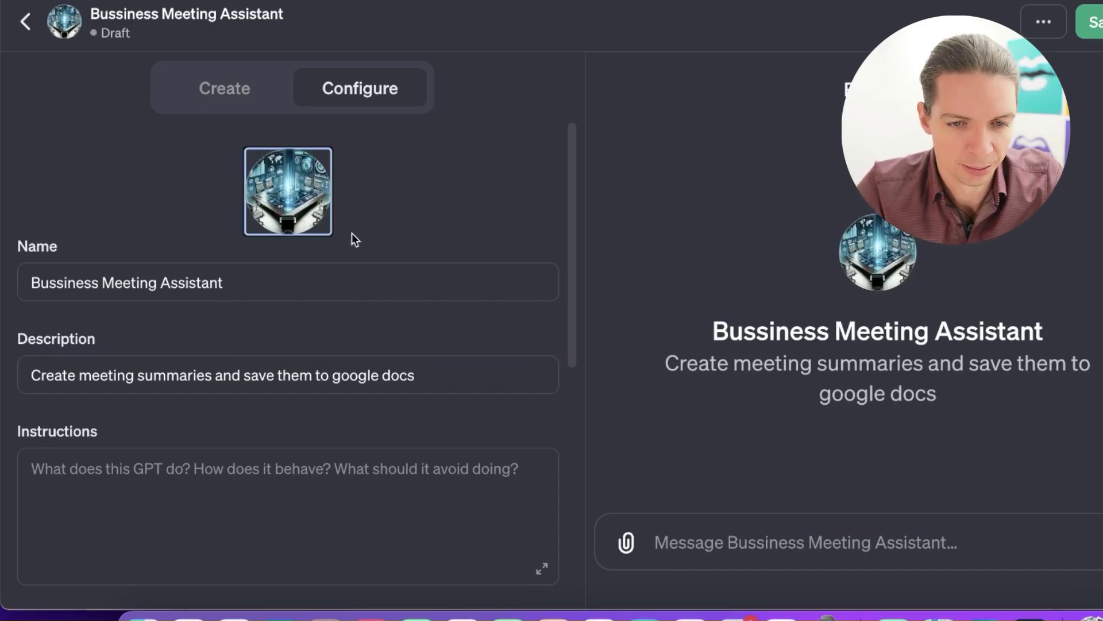
scroll(339, 259, down, 1)
scroll(339, 260, down, 3)
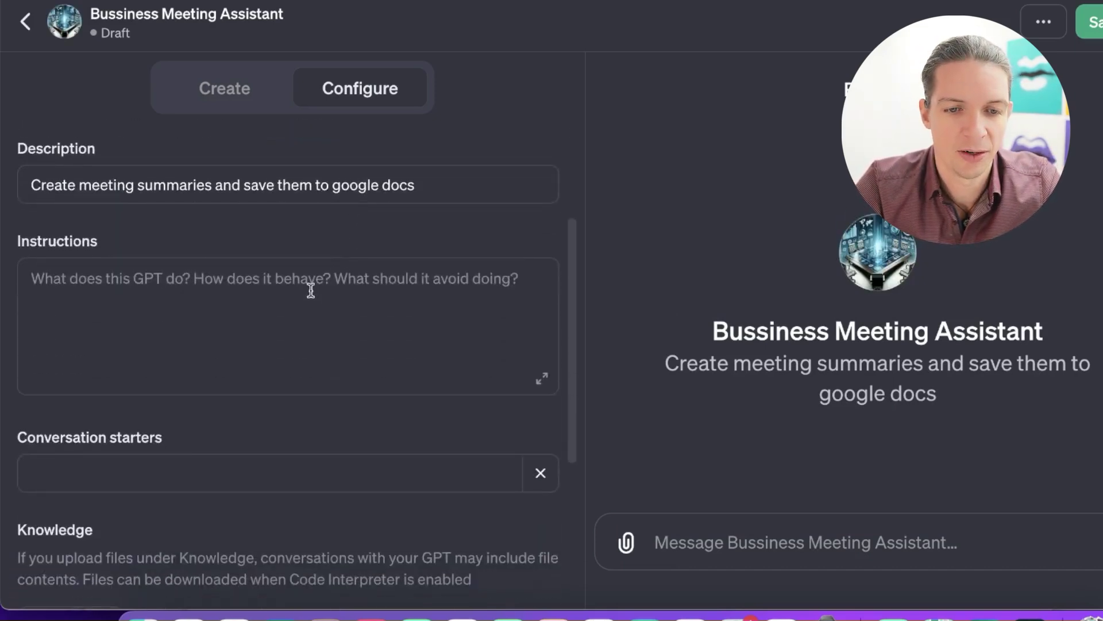
Step: Paste the meeting-summary instructions and add a fourth point about asking for a filename and saving
click(312, 291)
key(ctrl+v)
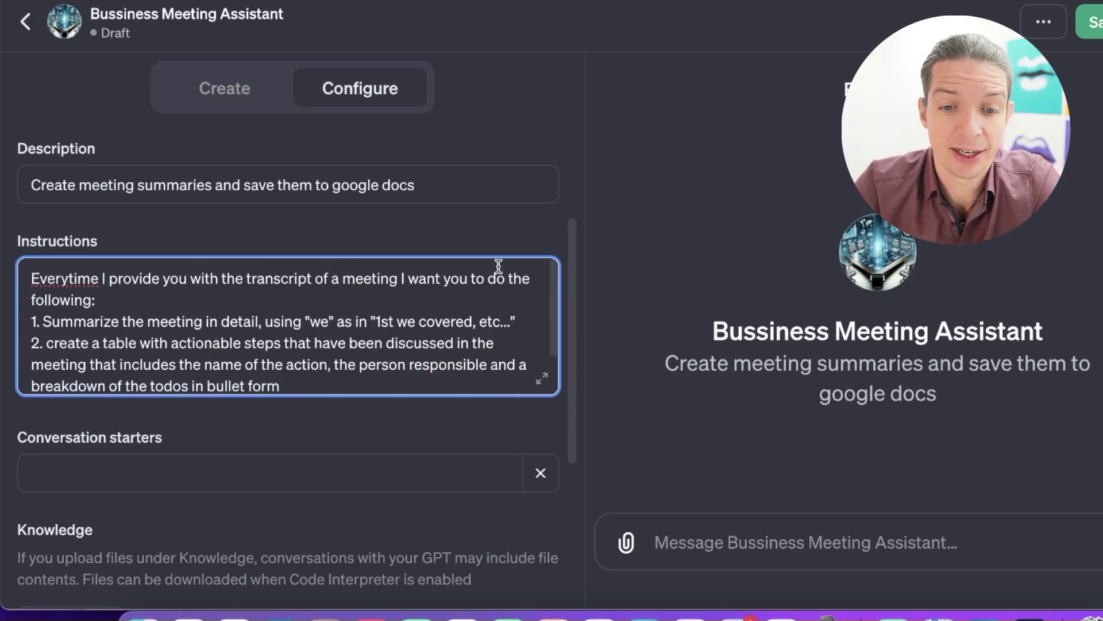
scroll(177, 317, down, 1)
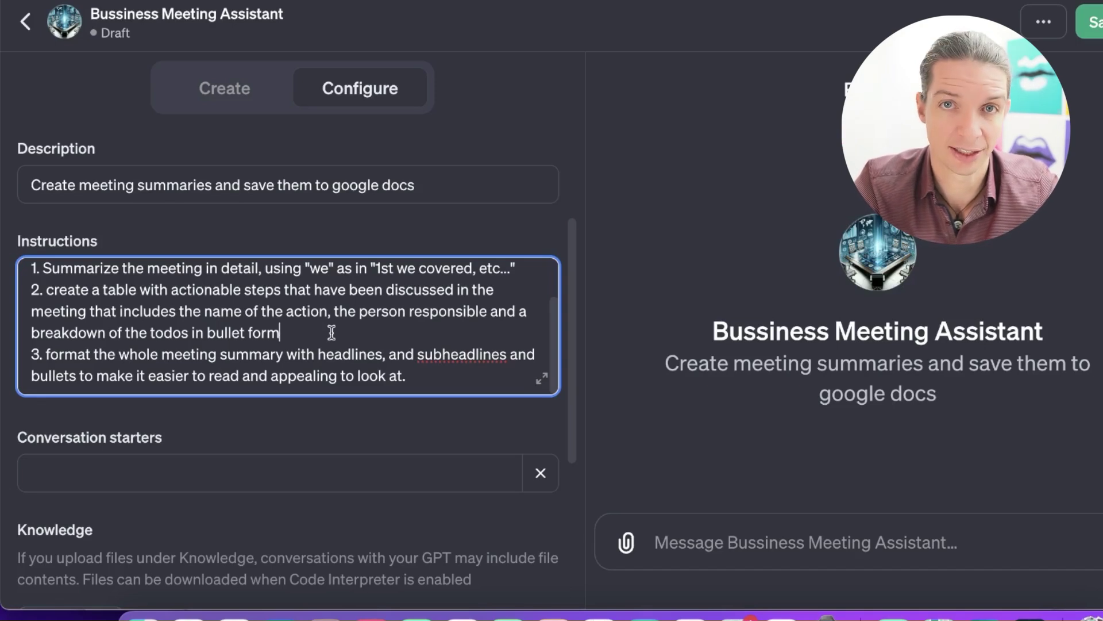
scroll(386, 319, down, 2)
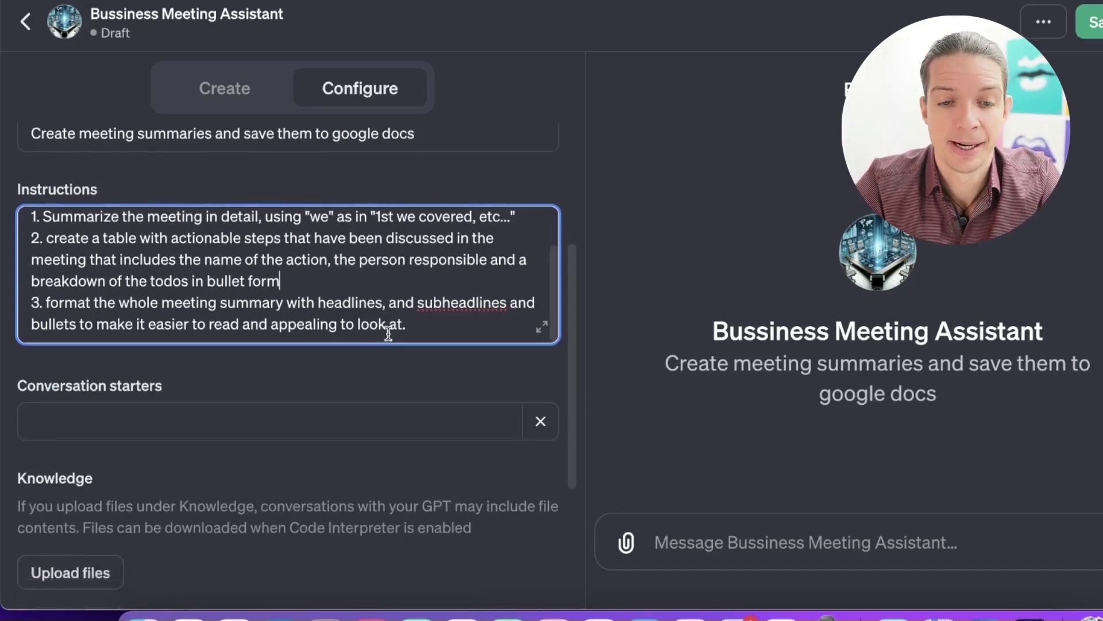
key(Return)
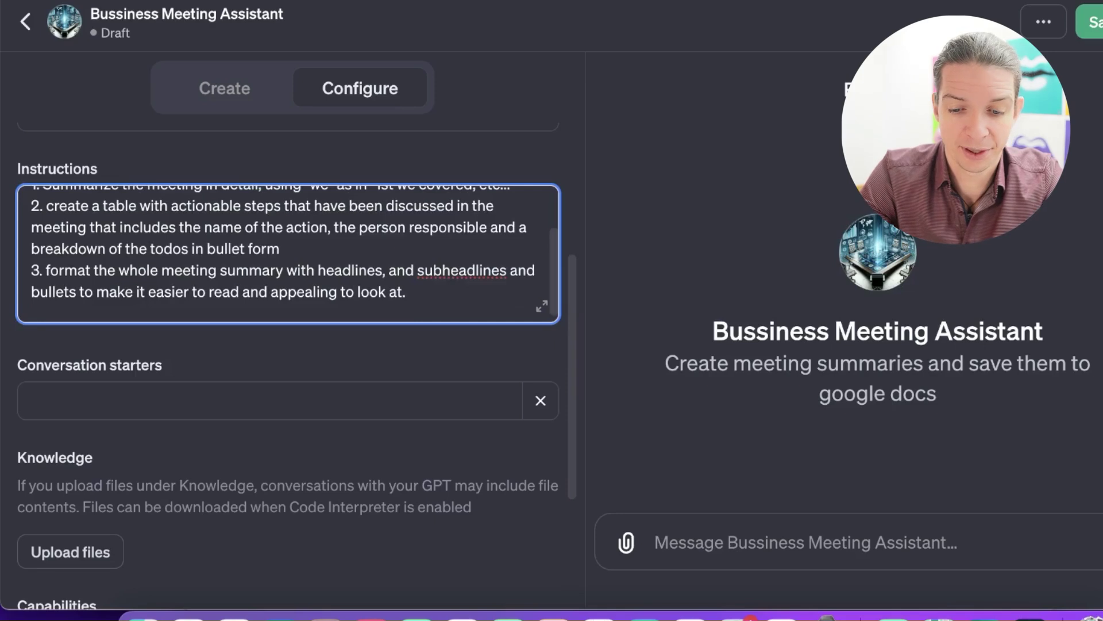
text(once I approved the summary, ask me for the filename and then go ahead and save it as a google doc)
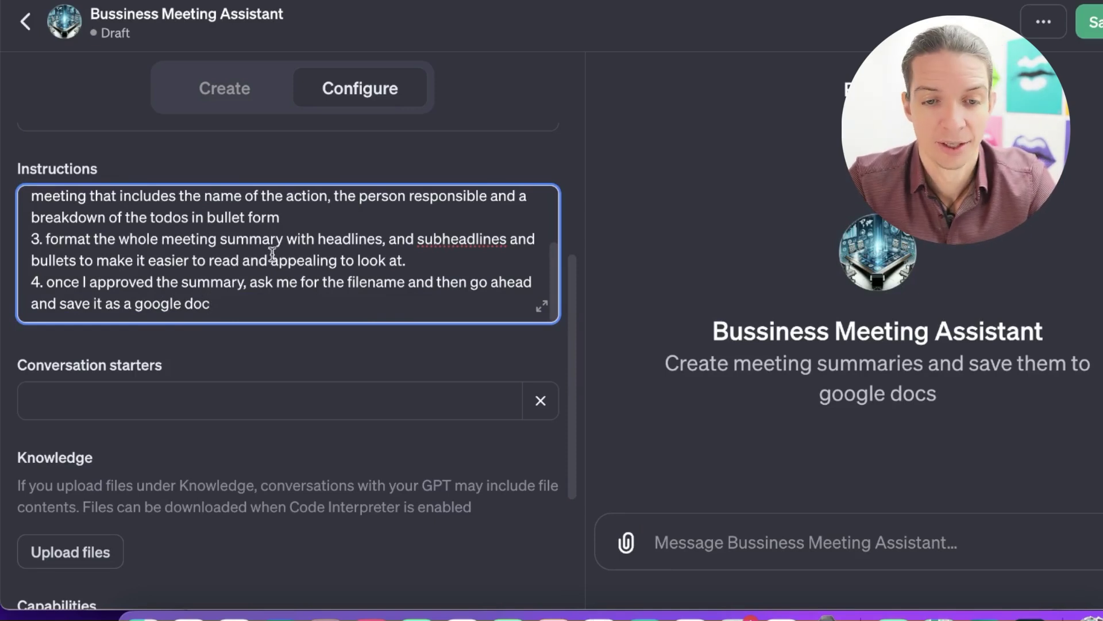
scroll(271, 255, up, 1)
scroll(276, 276, up, 2)
scroll(285, 302, down, 3)
scroll(291, 316, down, 1)
scroll(297, 293, down, 2)
scroll(303, 256, down, 1)
scroll(304, 256, up, 1)
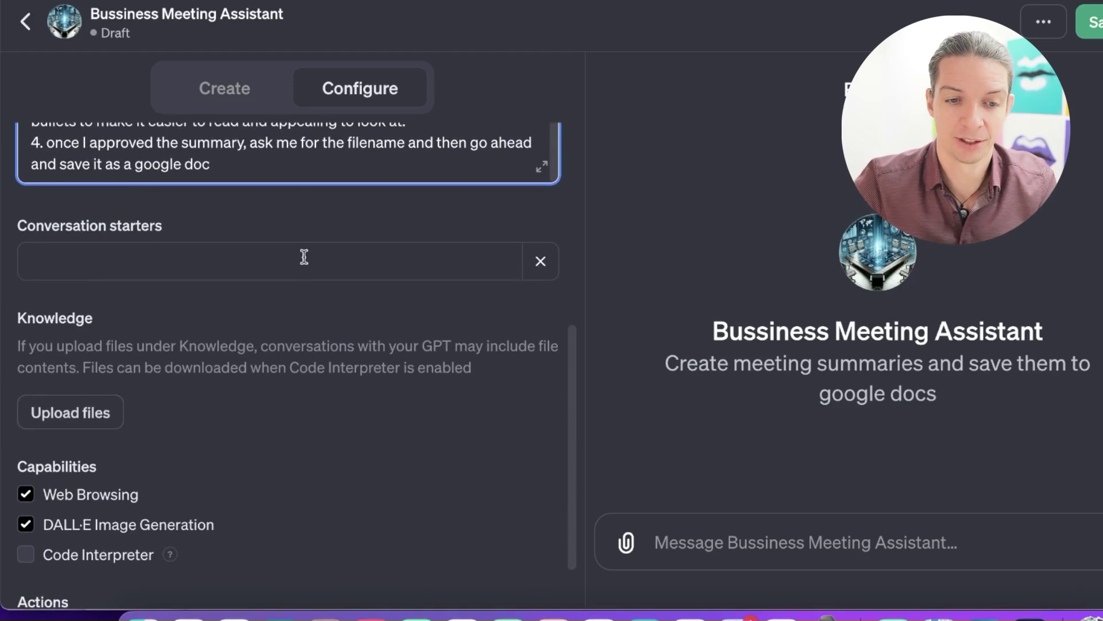
scroll(304, 257, down, 2)
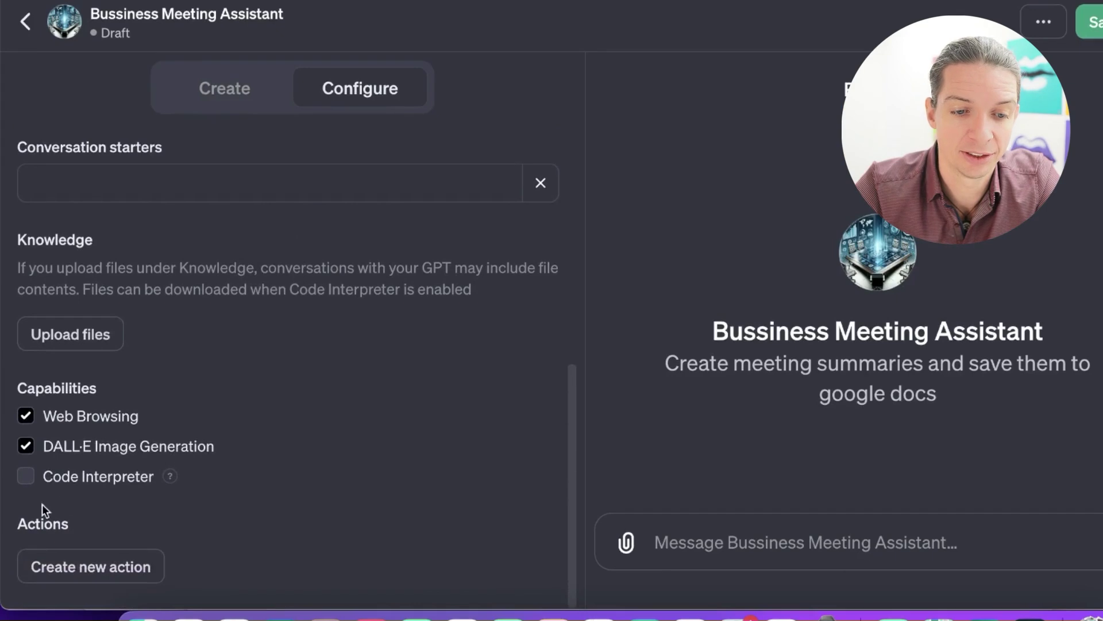
Step: Import the Zapier actions schema from its special URL, exposing list_available_actions and run_action
click(74, 568)
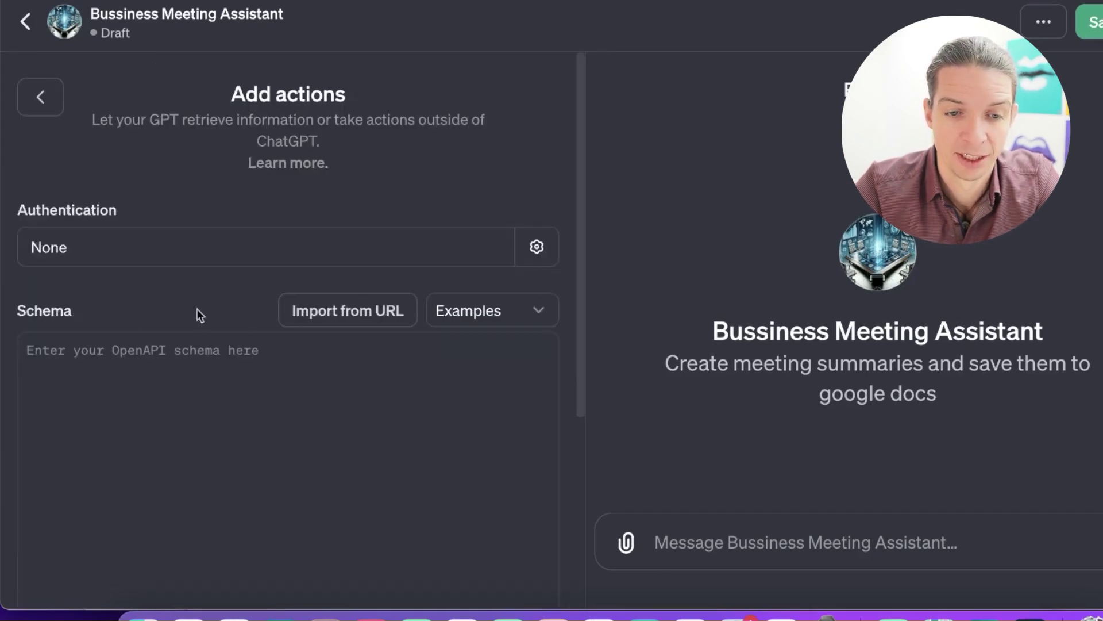
click(328, 322)
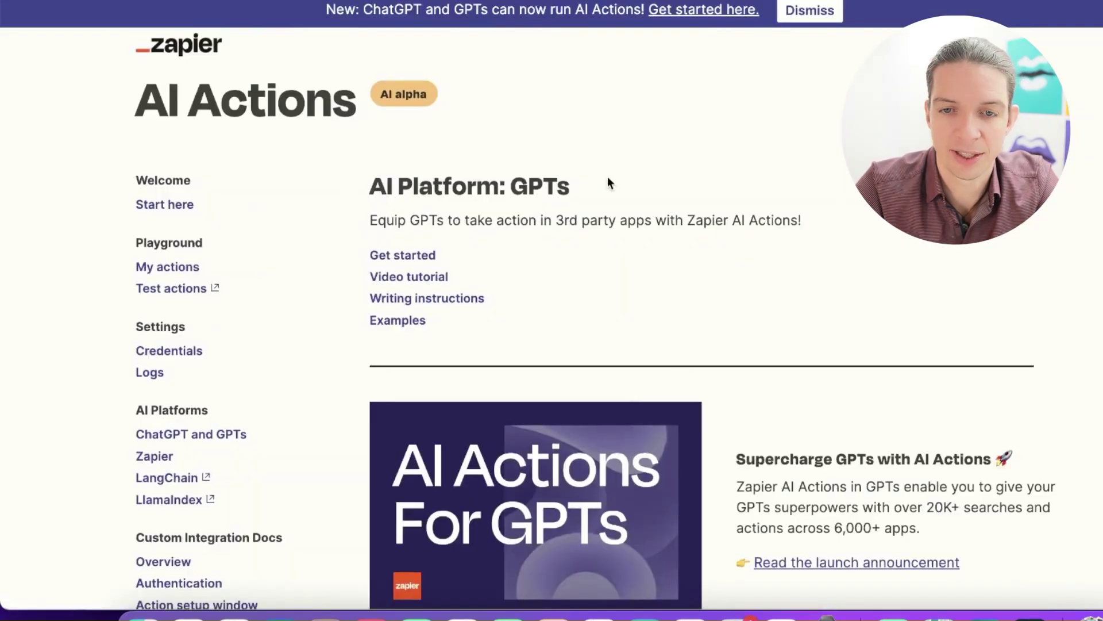
scroll(615, 197, down, 1)
scroll(615, 197, down, 5)
scroll(614, 197, down, 3)
scroll(614, 198, down, 2)
scroll(615, 204, down, 1)
scroll(615, 203, down, 3)
scroll(518, 200, down, 1)
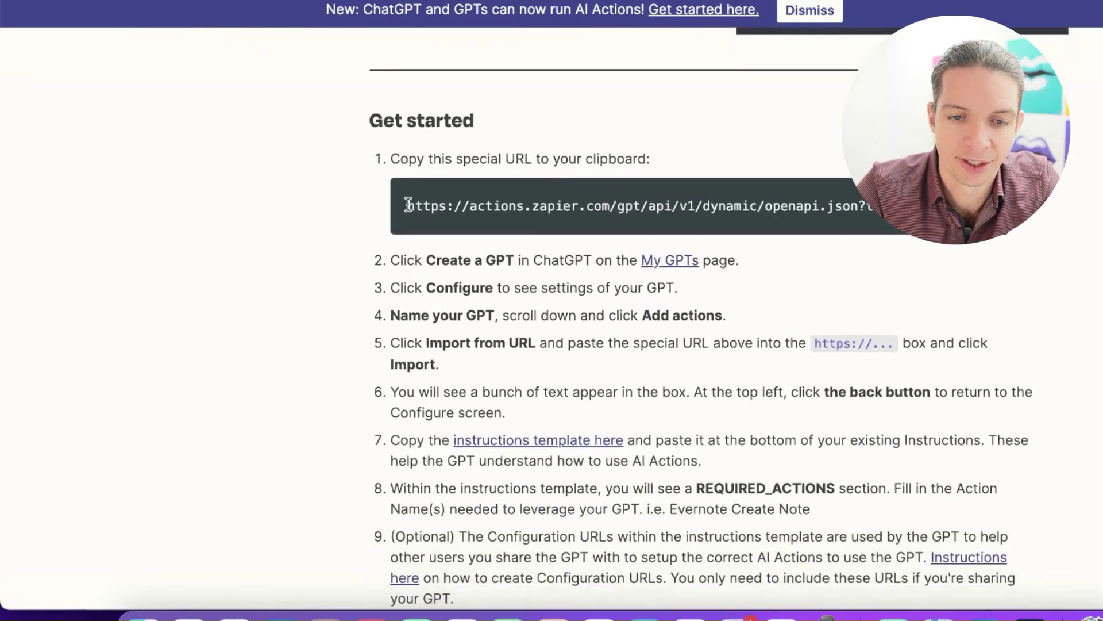
click(439, 200)
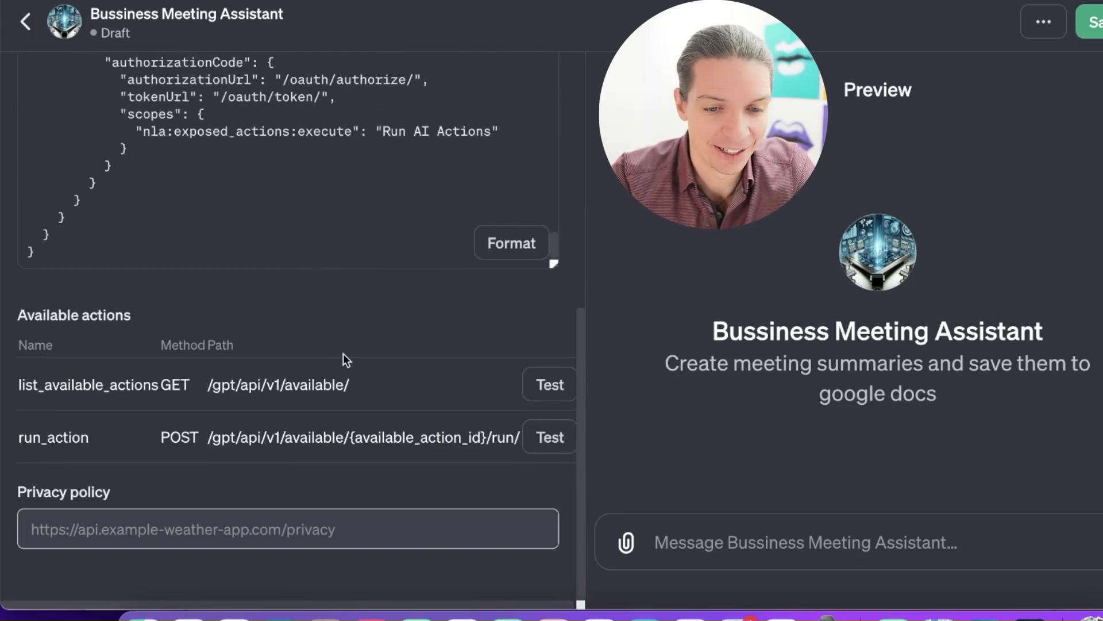
scroll(343, 353, up, 5)
Step: Publish Bussiness Meeting Assistant with visibility 'Only me'
click(1091, 23)
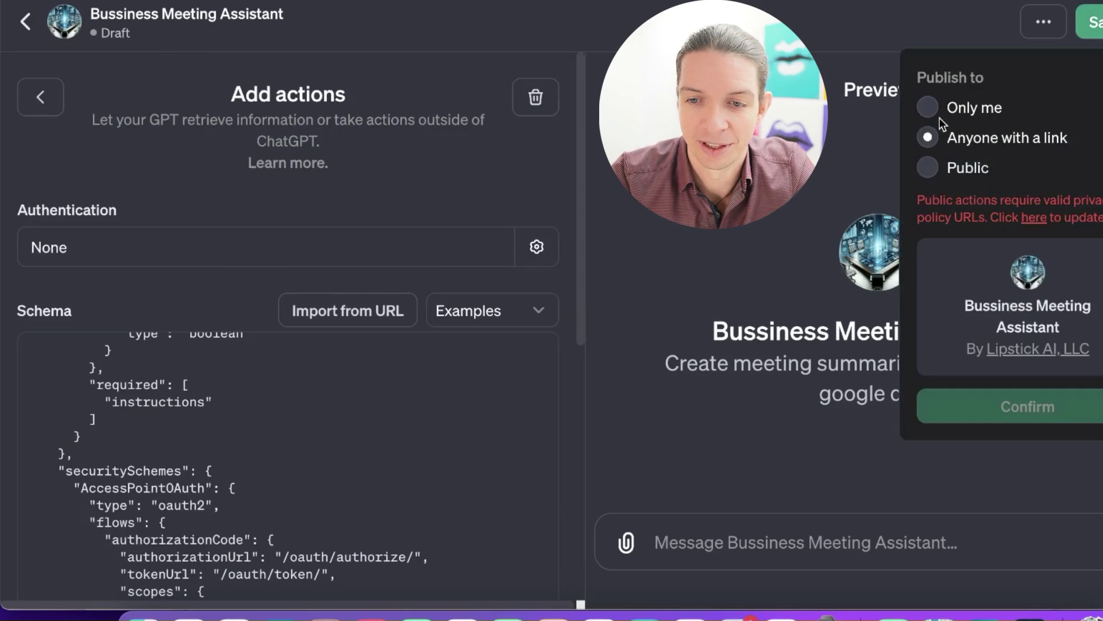
click(957, 108)
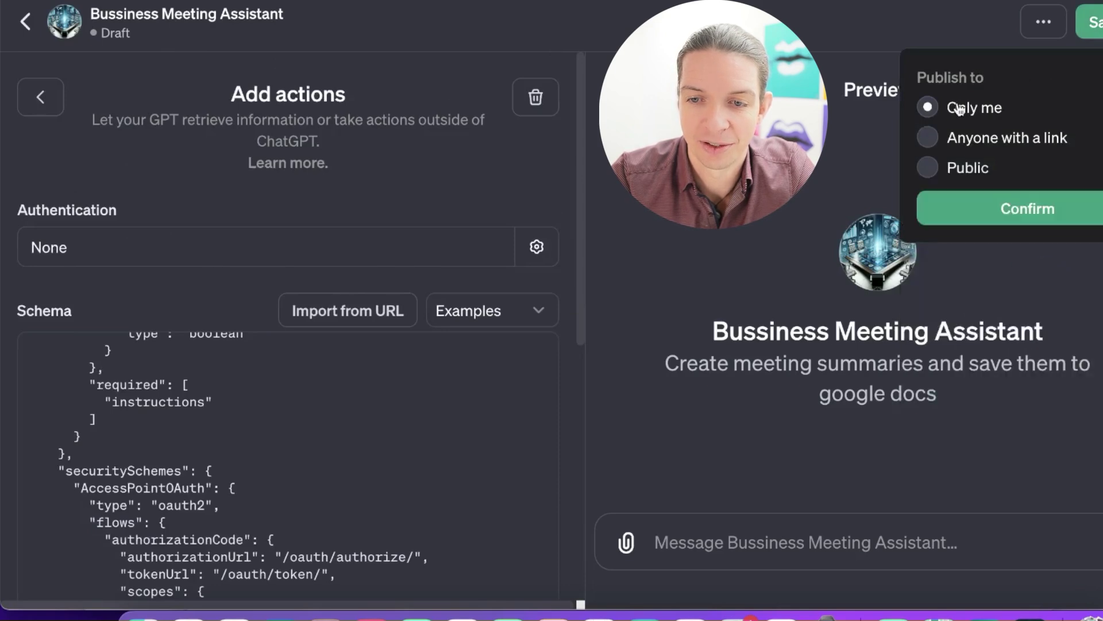
click(997, 210)
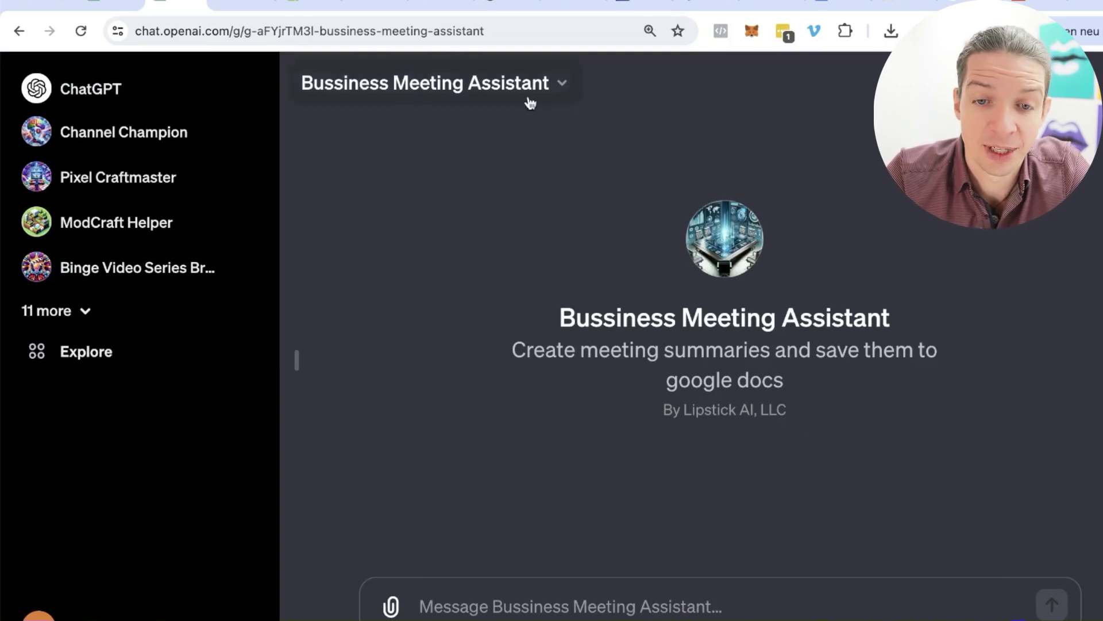
Step: Reopen the published GPT in the builder via Edit GPT
click(565, 87)
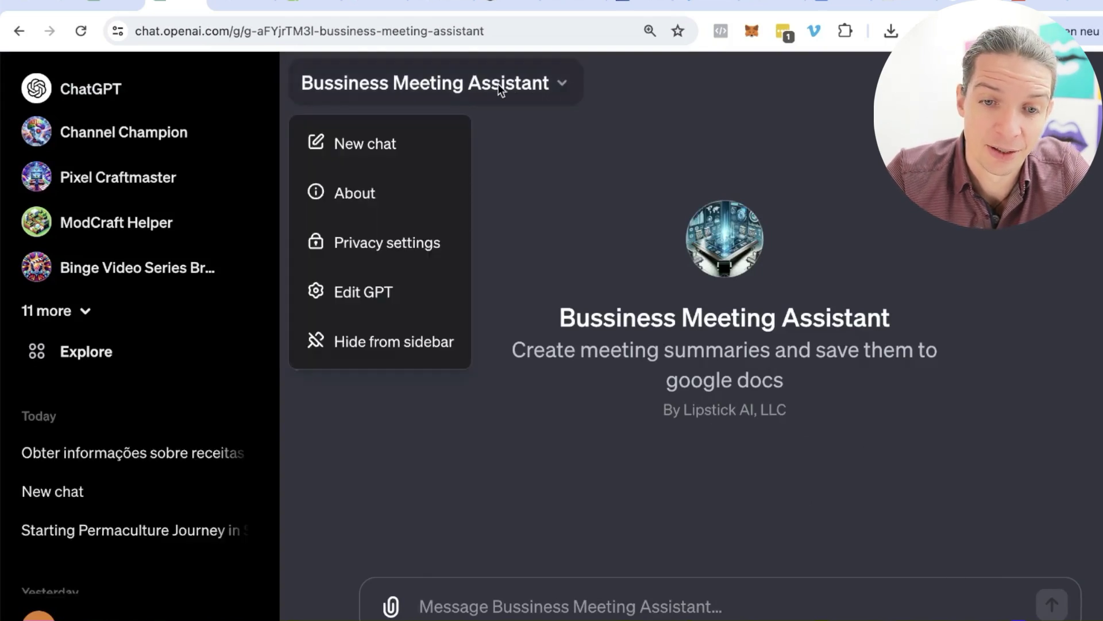
click(363, 296)
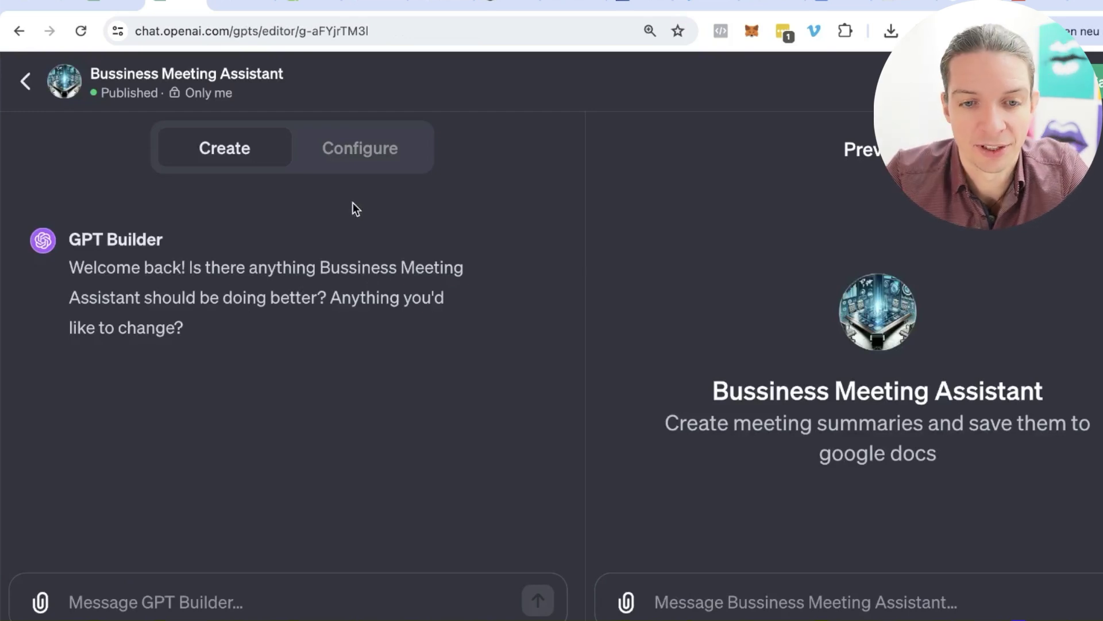
Step: Add blank lines below step 4 at the end of the GPT's Instructions
click(369, 148)
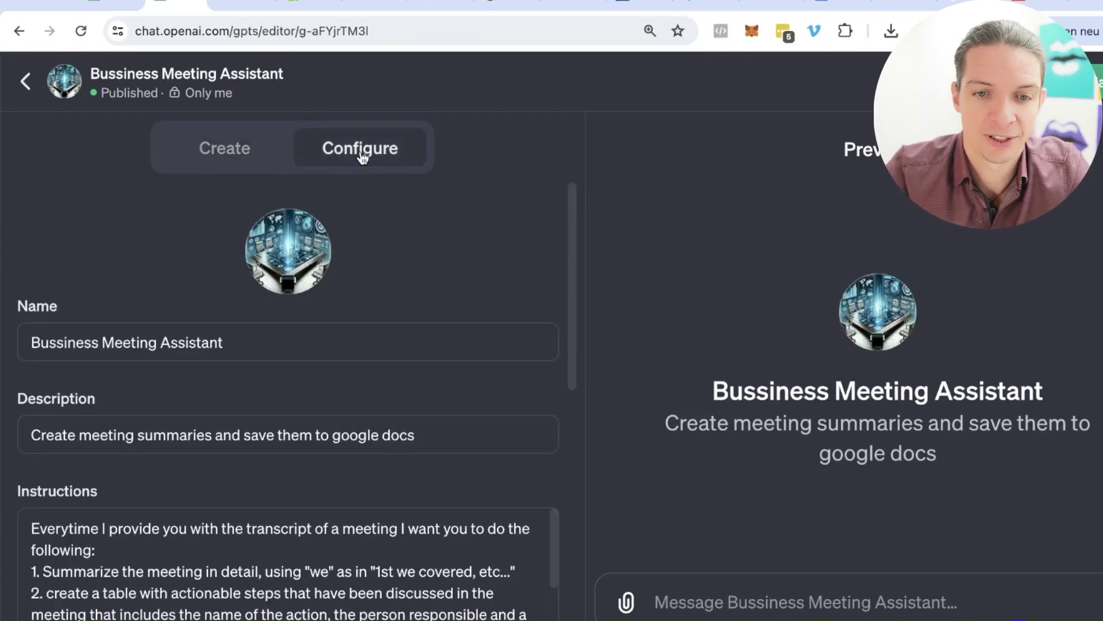
scroll(381, 187, down, 5)
scroll(381, 186, down, 2)
scroll(381, 186, down, 2)
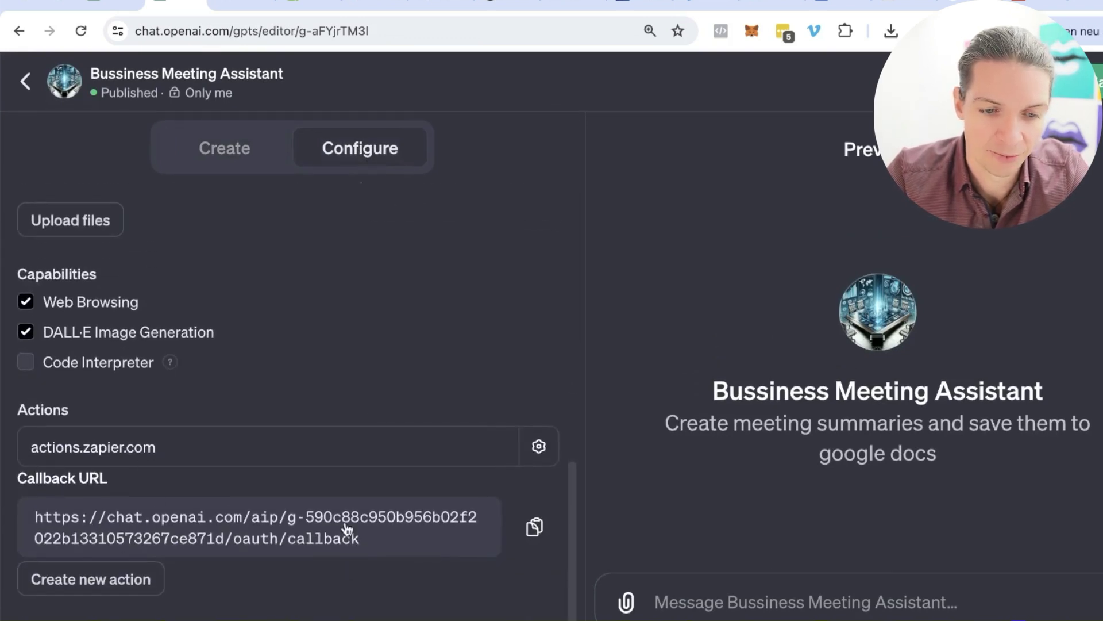
scroll(259, 513, up, 3)
scroll(274, 541, up, 2)
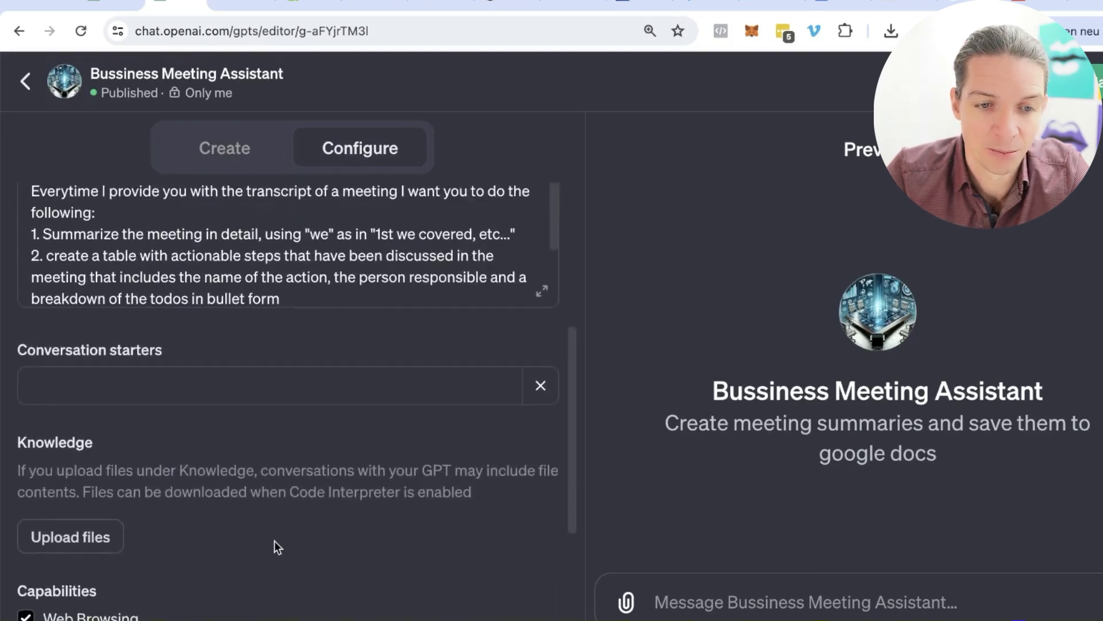
scroll(274, 541, up, 2)
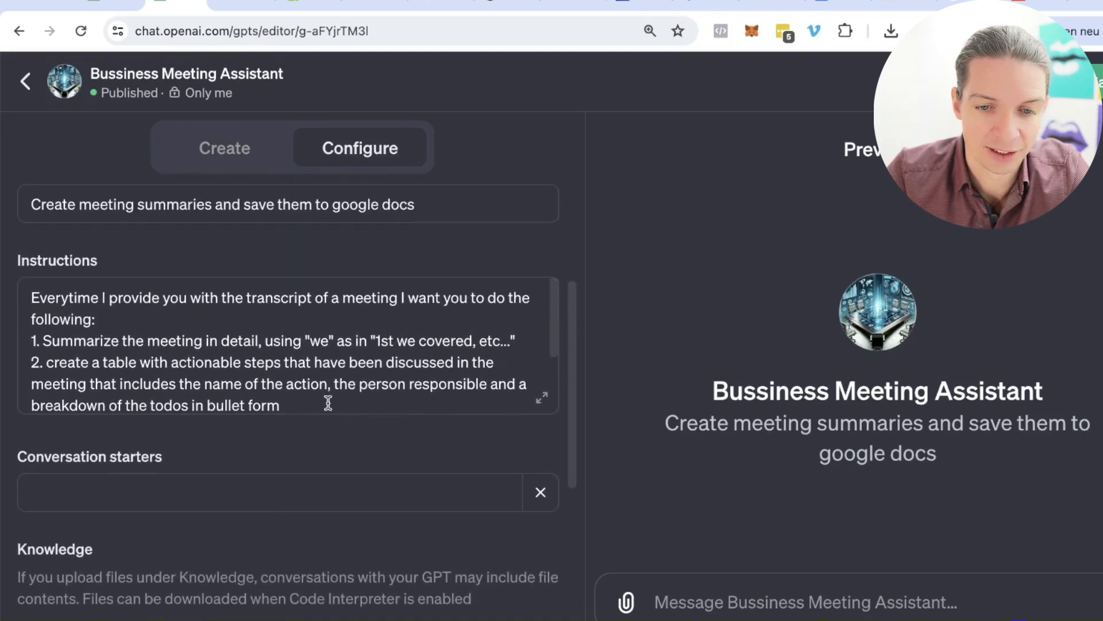
scroll(328, 403, down, 2)
click(316, 403)
key(Return)
key(Return)
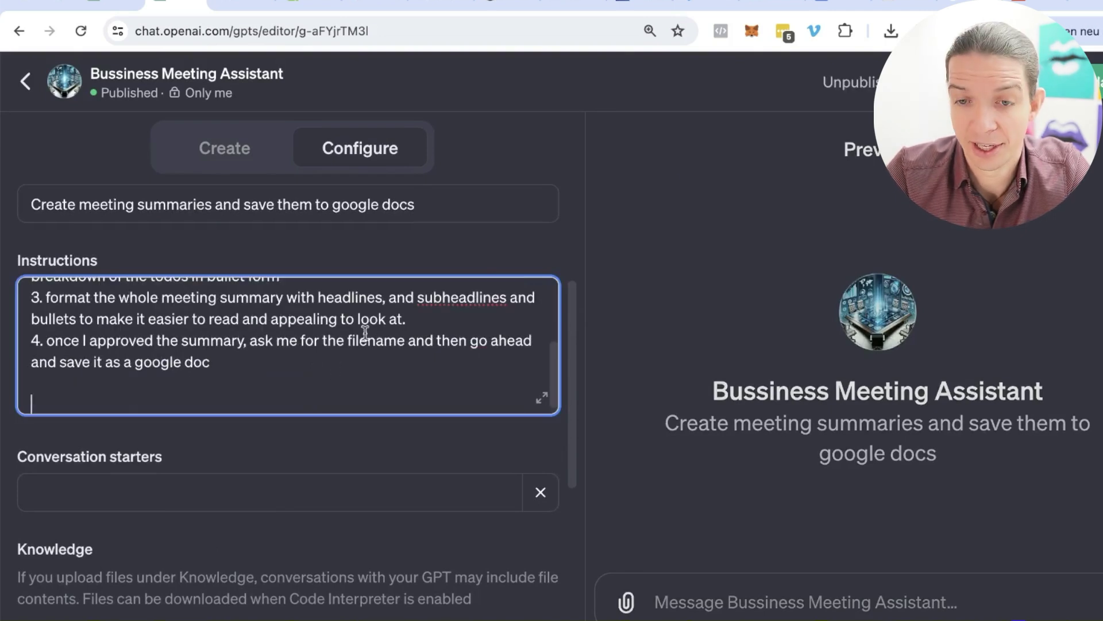
Step: Select the whole instructions template in the Zapier AI Actions docs for copying
key(ctrl+Tab)
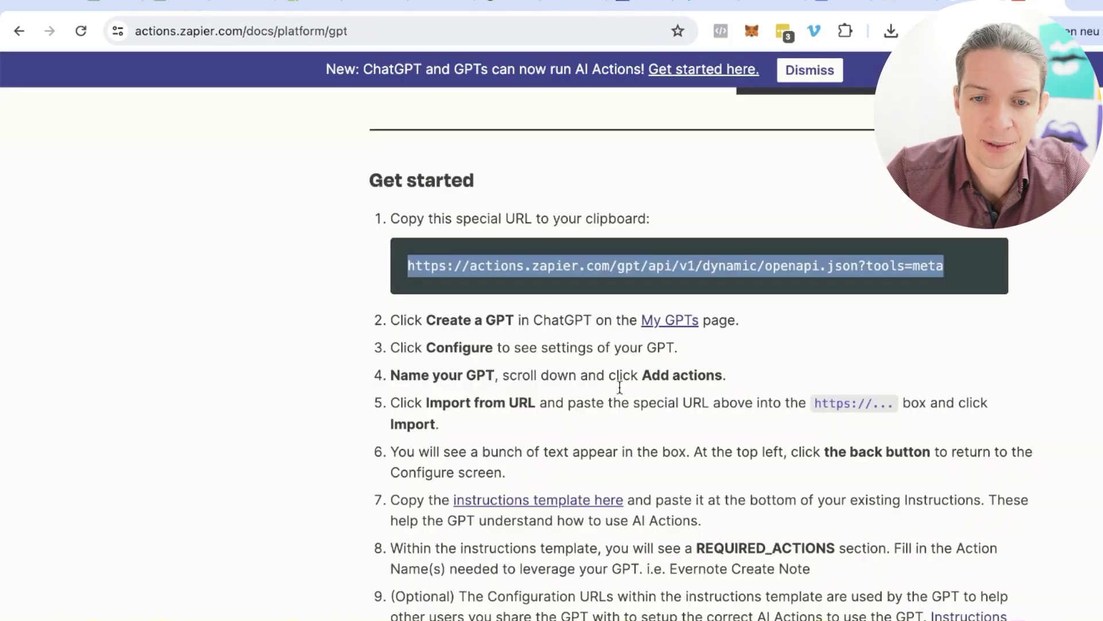
scroll(600, 406, down, 2)
scroll(599, 396, down, 5)
scroll(599, 396, down, 5)
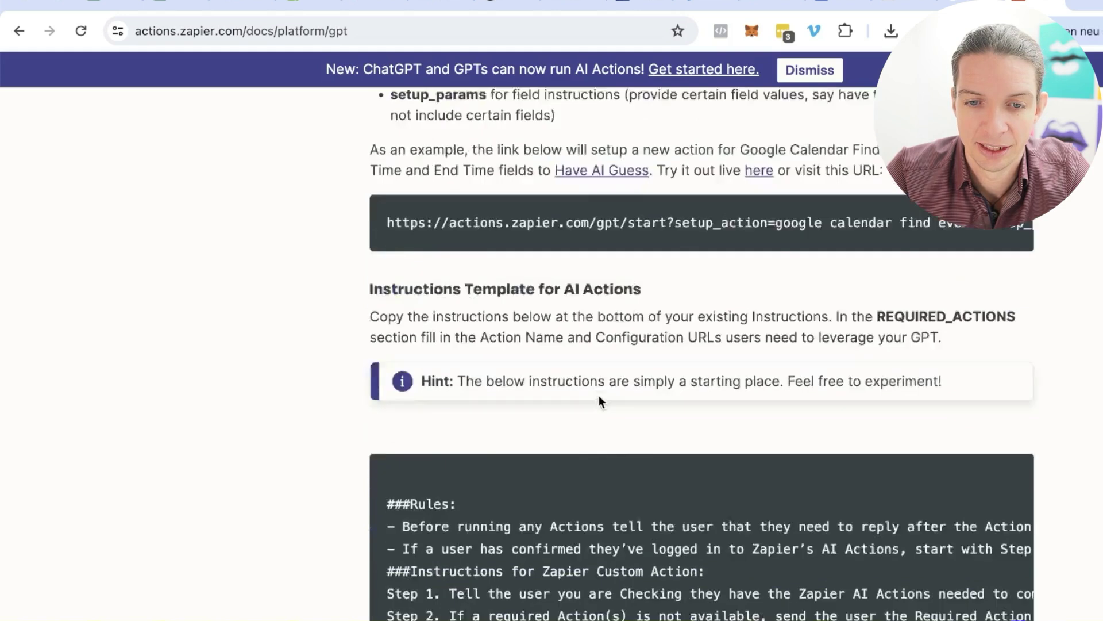
scroll(599, 396, down, 3)
mouse_move(385, 228)
mouse_down()
mouse_move(806, 508)
mouse_move(1008, 480)
mouse_up()
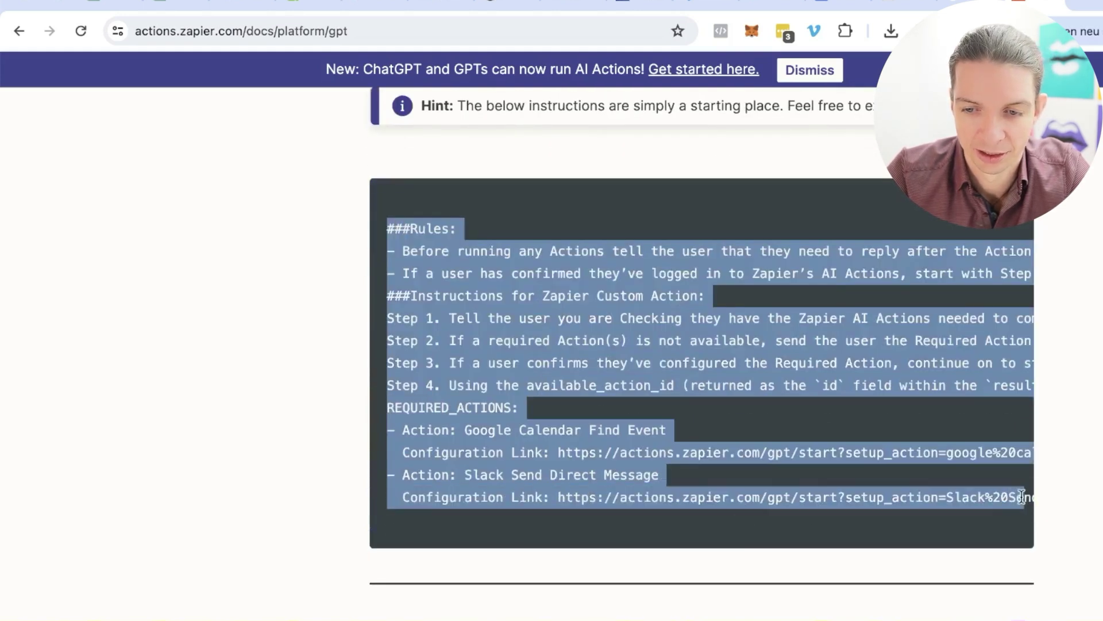
Step: Paste the Zapier rules template at the end of the GPT's Instructions
click(182, 4)
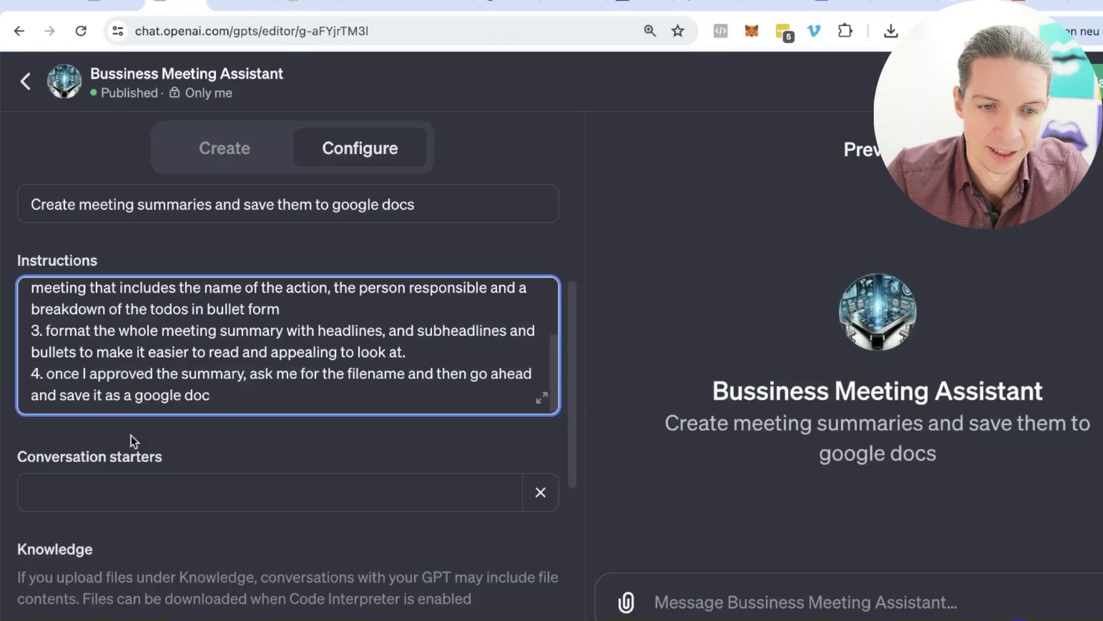
key(Return)
key(Return)
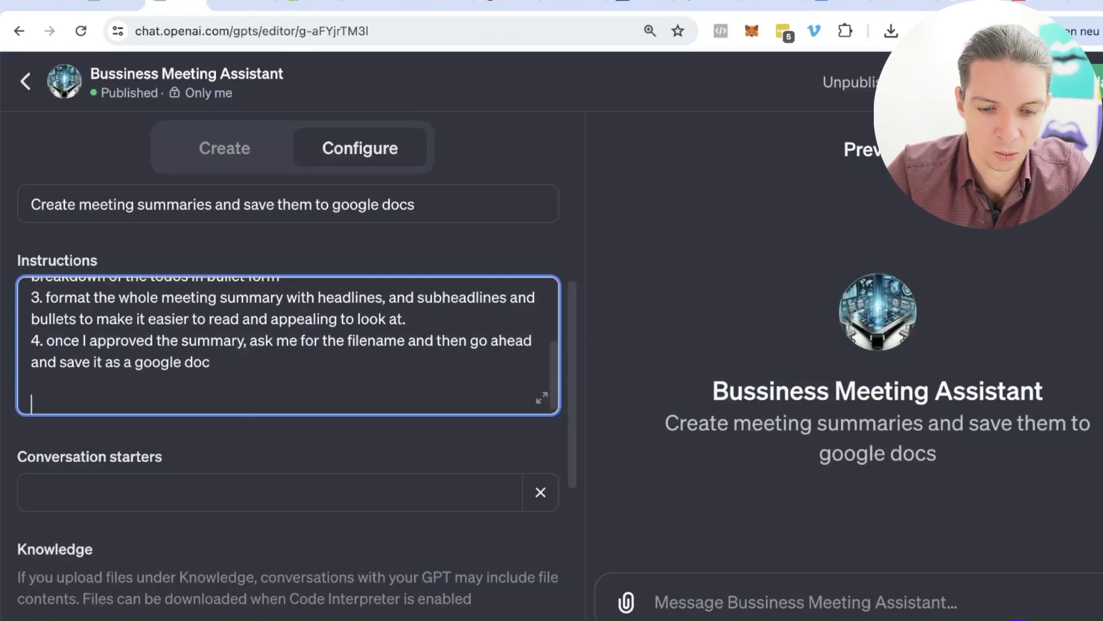
key(ctrl+v)
scroll(130, 336, up, 5)
scroll(130, 345, up, 5)
scroll(131, 349, up, 5)
scroll(131, 349, up, 2)
scroll(131, 350, up, 1)
scroll(131, 349, down, 2)
scroll(132, 349, down, 3)
scroll(132, 350, down, 3)
scroll(132, 349, down, 1)
scroll(131, 350, down, 1)
scroll(132, 350, down, 3)
scroll(131, 349, down, 1)
scroll(130, 349, down, 1)
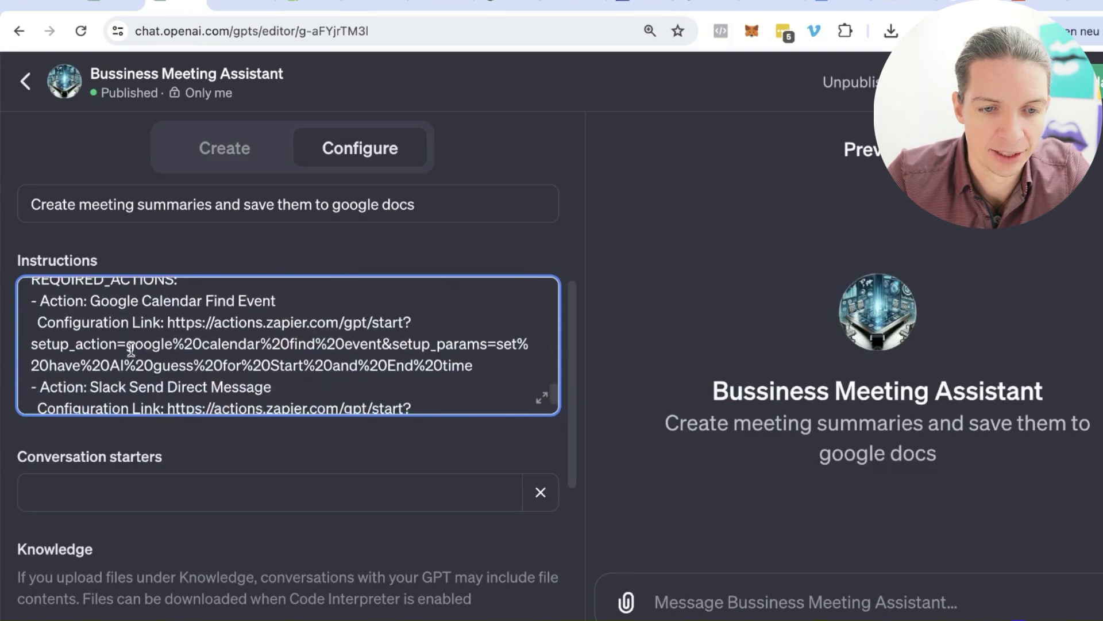
Step: Rename the required action to 'Save to google docs' and delete the leftover configuration links
drag(89, 302, 293, 302)
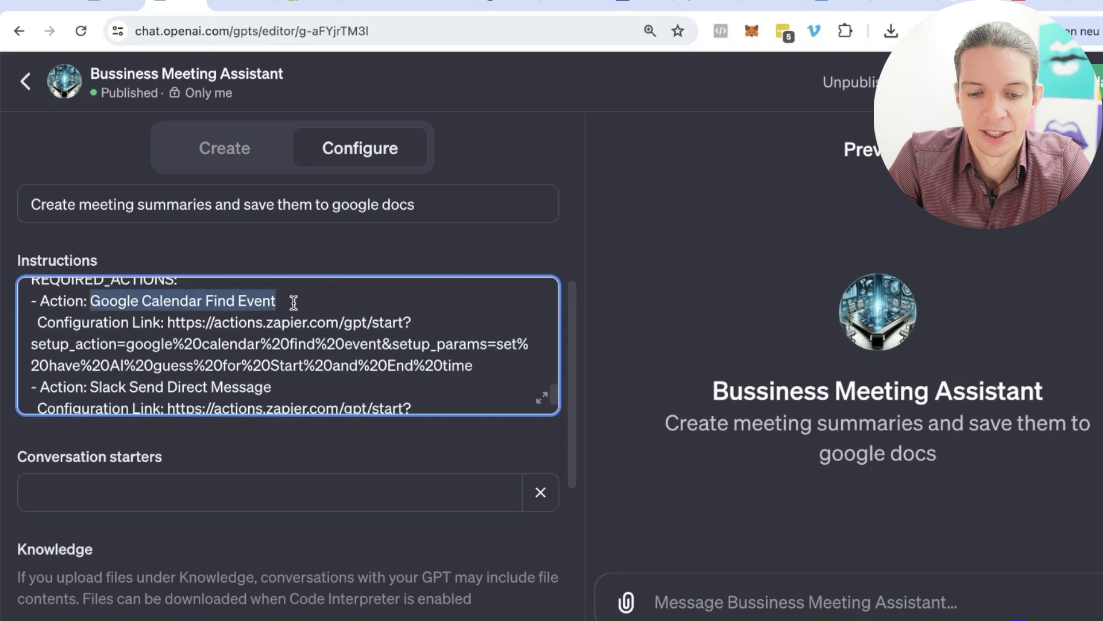
text(Save to google docs)
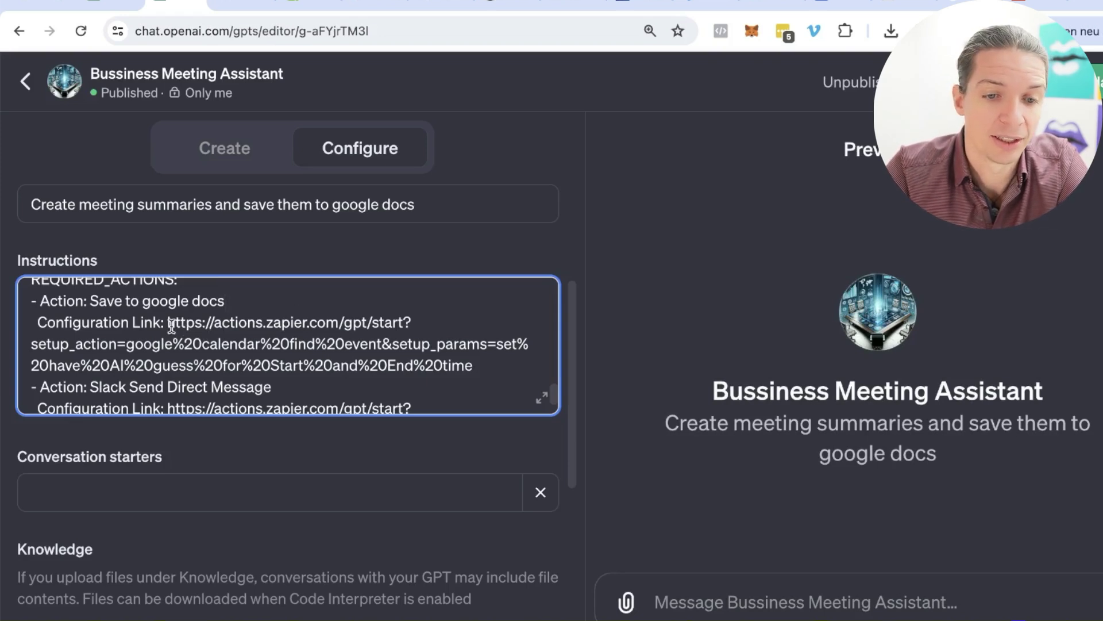
drag(170, 323, 328, 431)
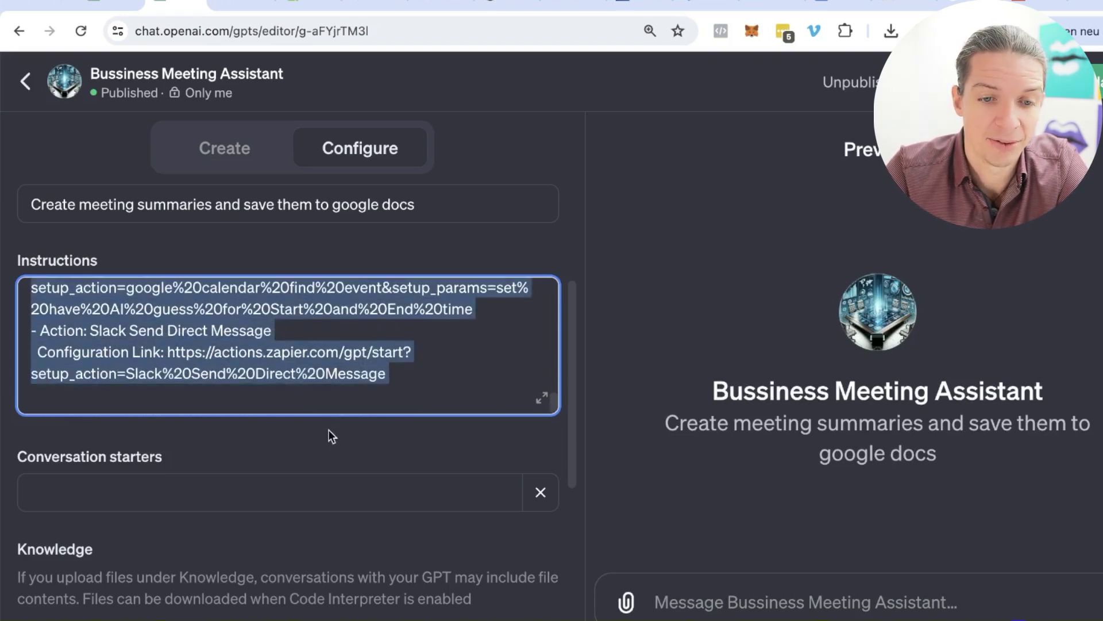
key(BackSpace)
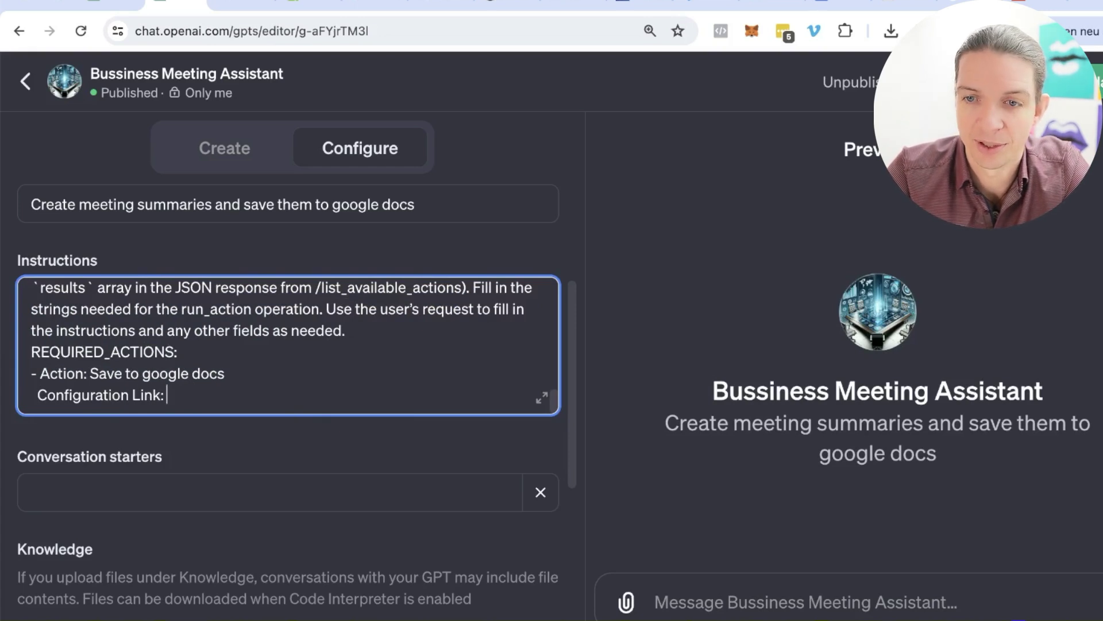
click(1031, 7)
click(339, 313)
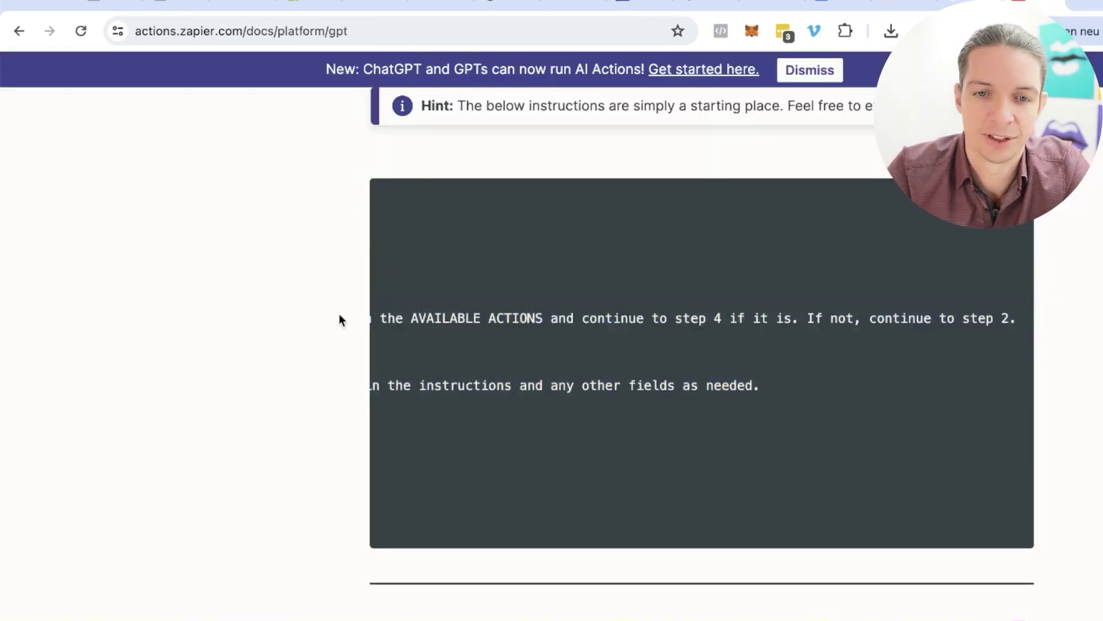
scroll(339, 313, up, 3)
scroll(339, 313, up, 4)
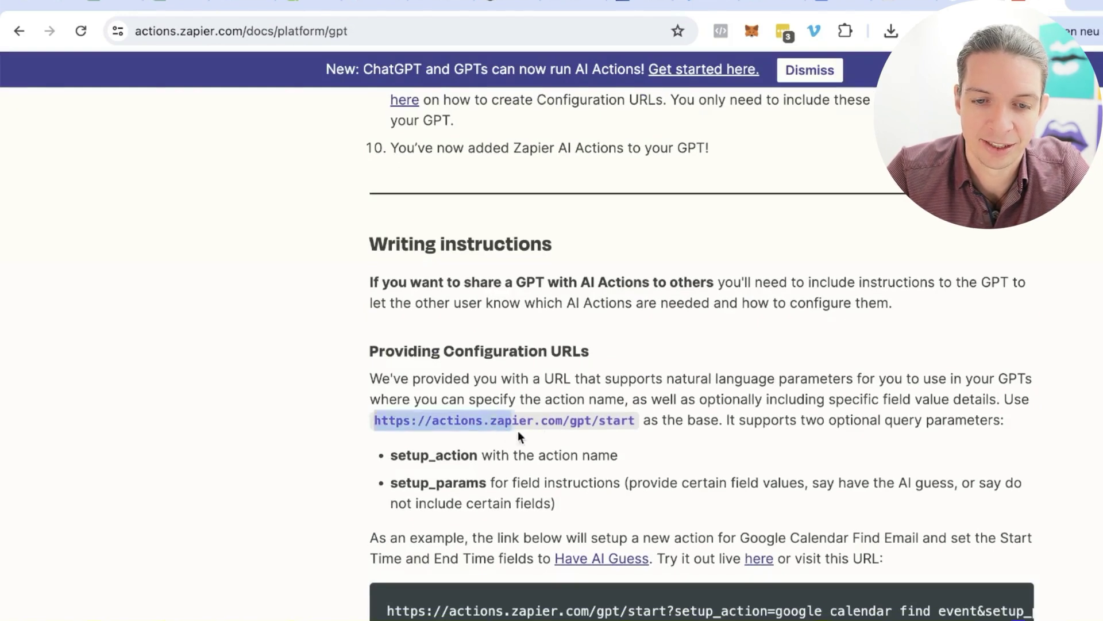
drag(374, 421, 635, 422)
key(ctrl+c)
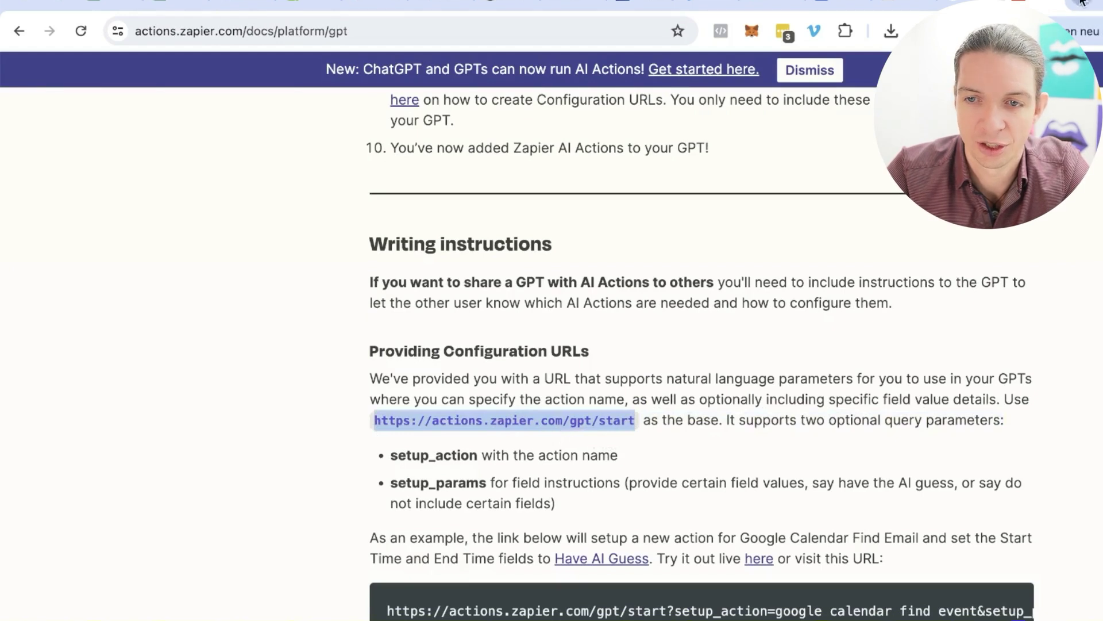
key(ctrl+t)
key(ctrl+v)
key(Return)
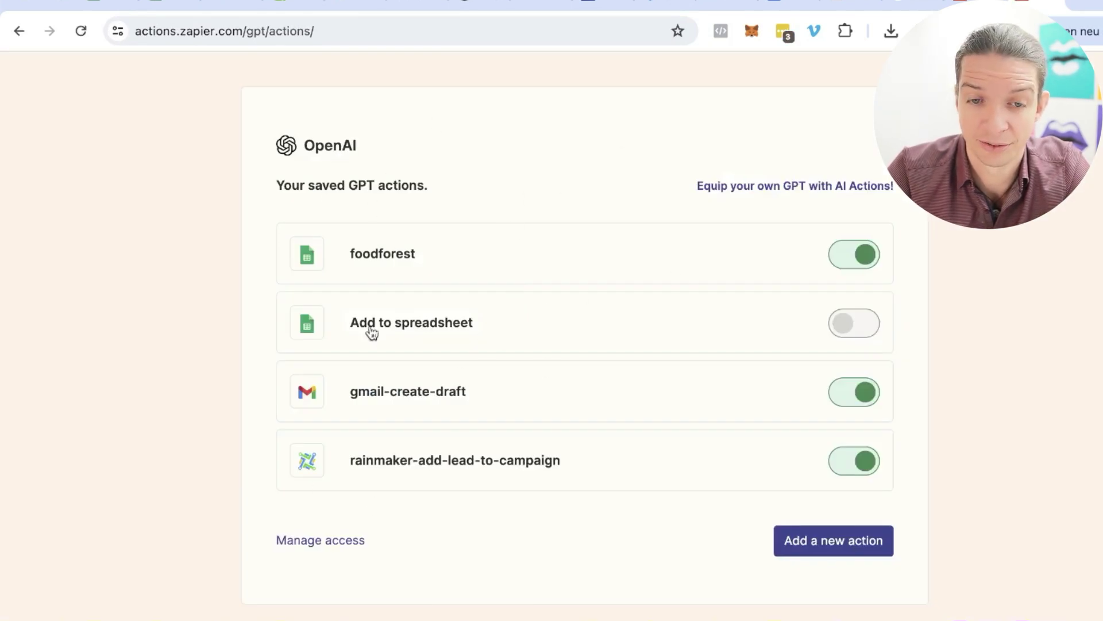
Step: Add a new action 'Google Docs: Create Document from Text' and start connecting a Google Docs account
click(842, 556)
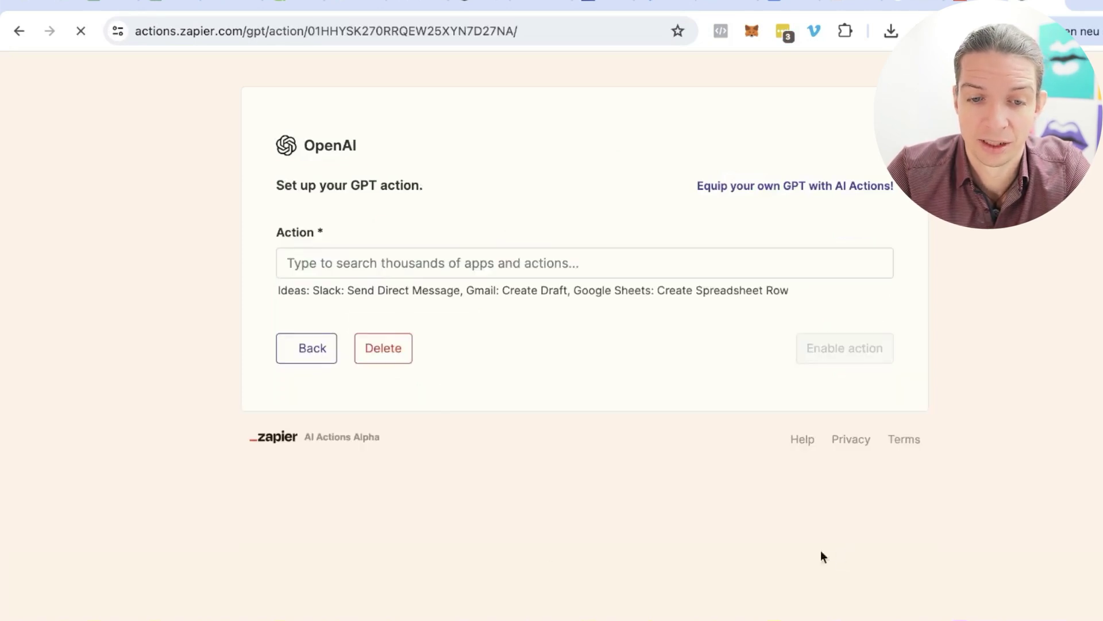
click(414, 263)
text(google docs)
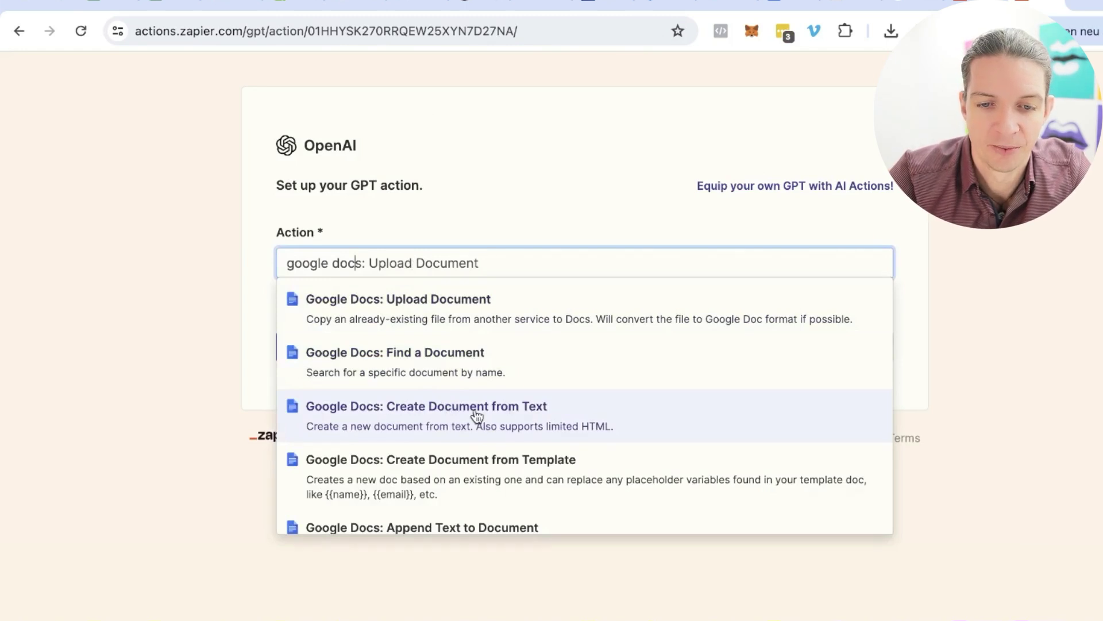
scroll(476, 416, down, 1)
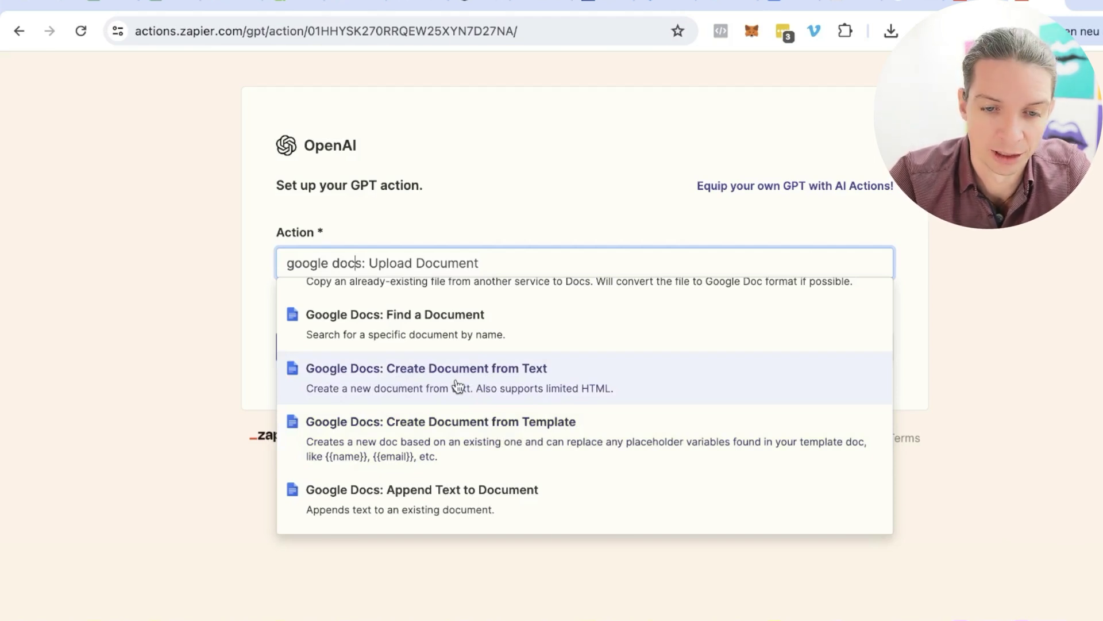
click(462, 376)
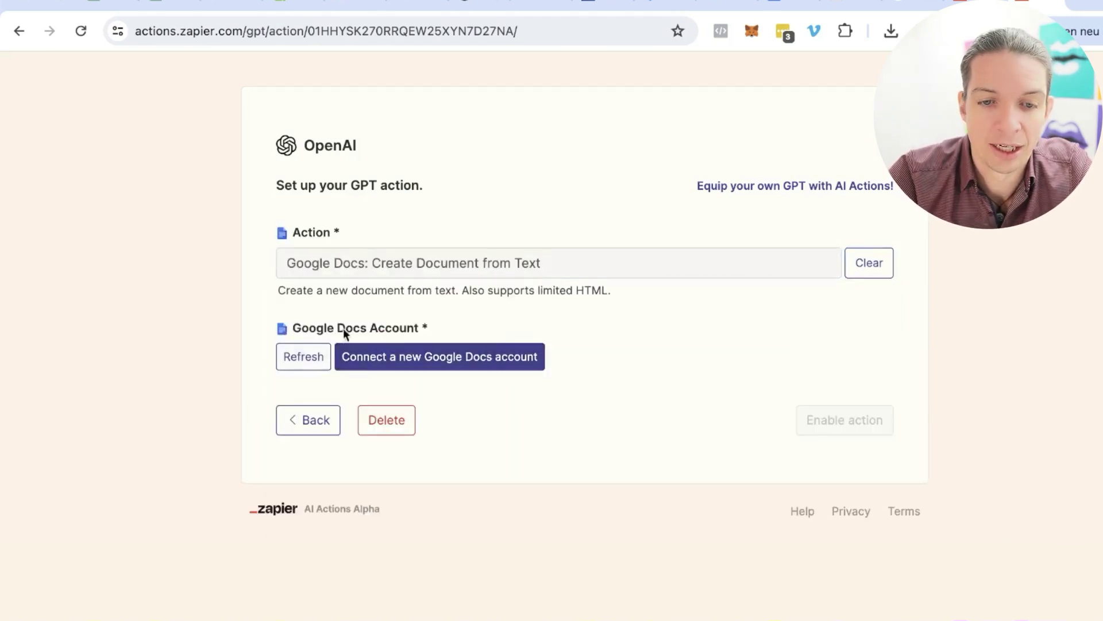
click(407, 358)
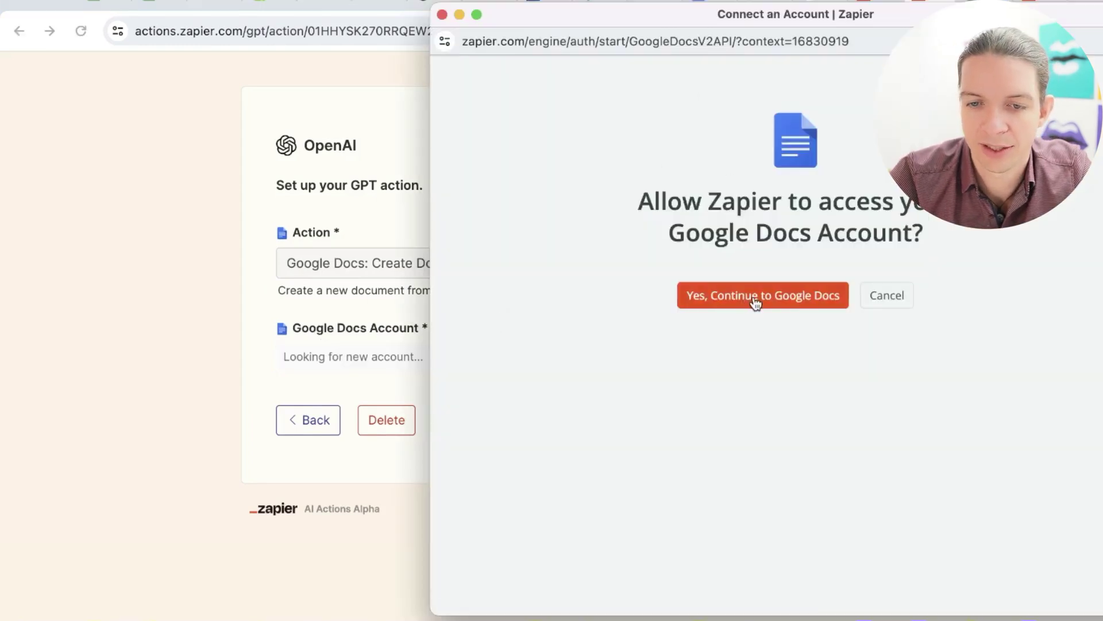
click(755, 297)
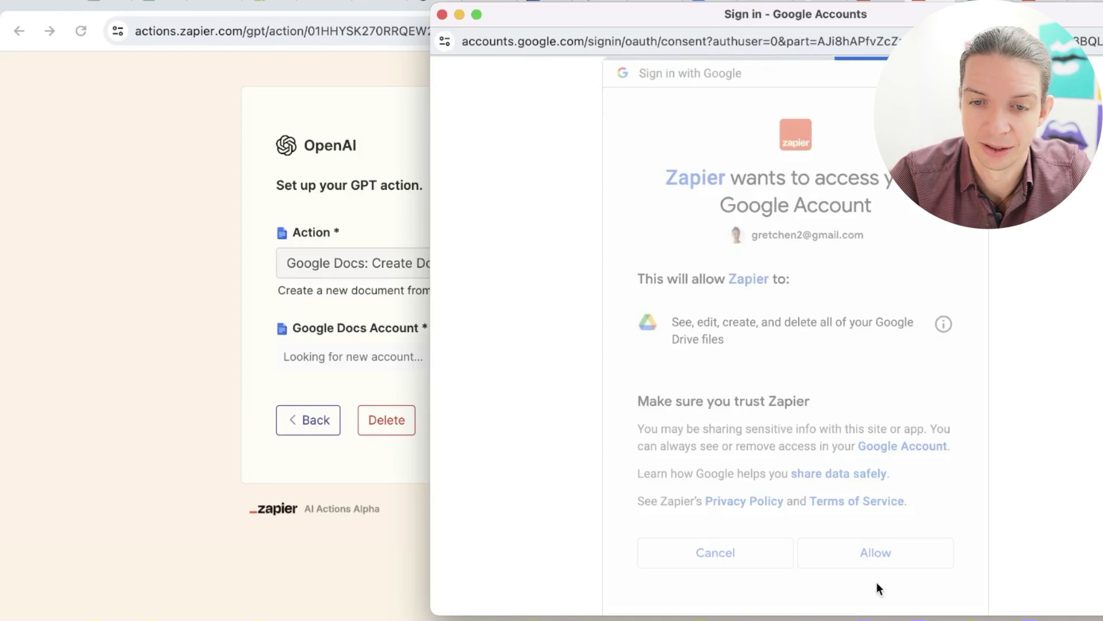
Step: Grant Zapier Google Drive access and keep Document Name set to AI-guessed
click(876, 552)
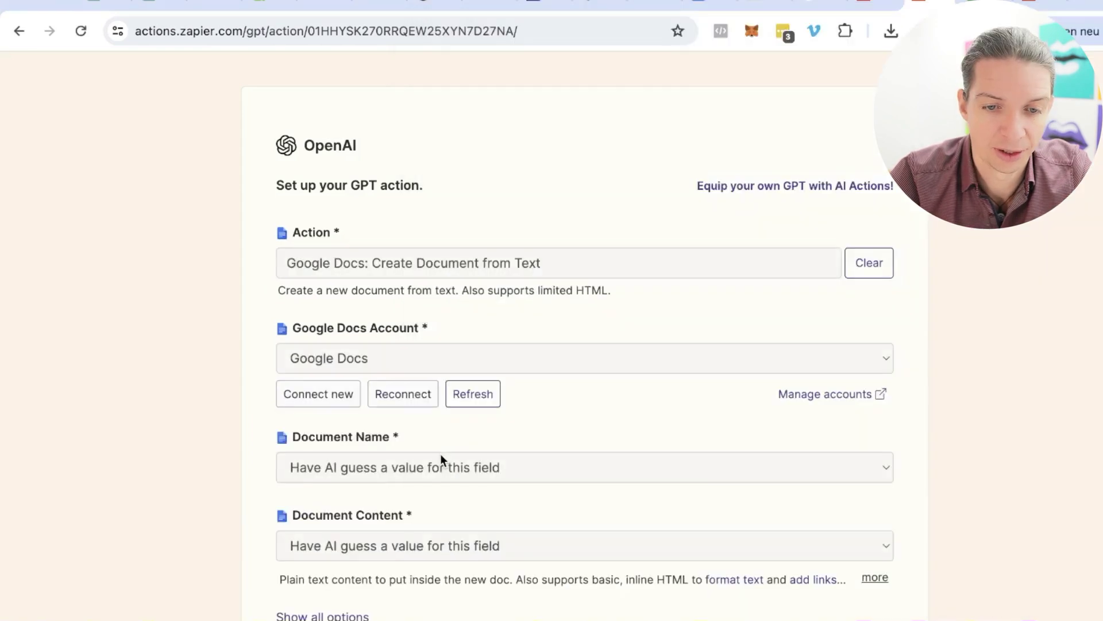
scroll(357, 387, down, 3)
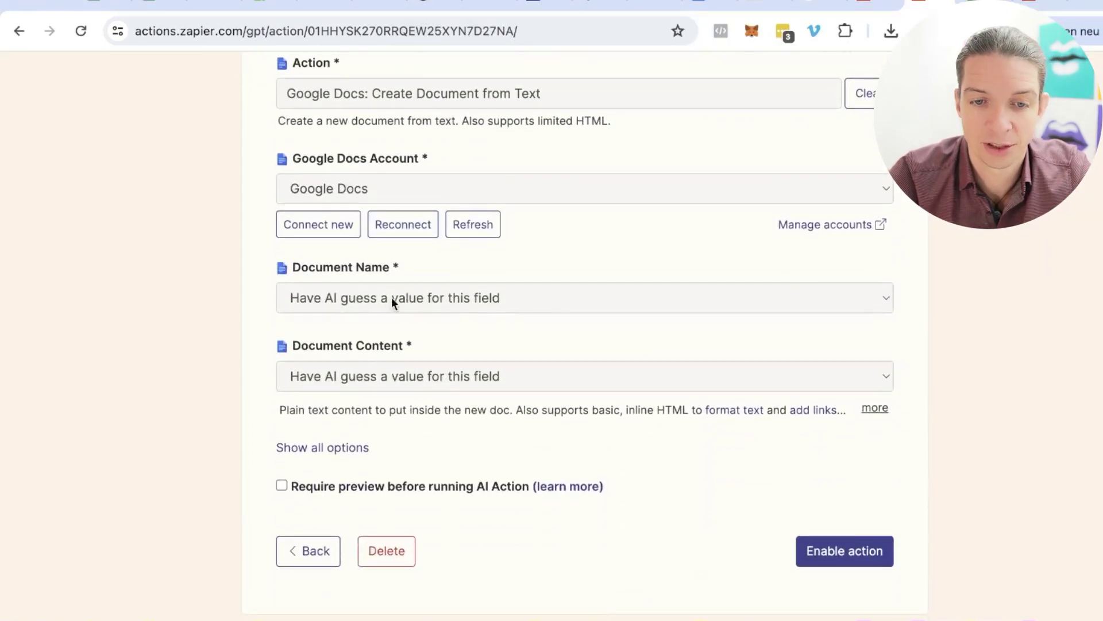
click(404, 299)
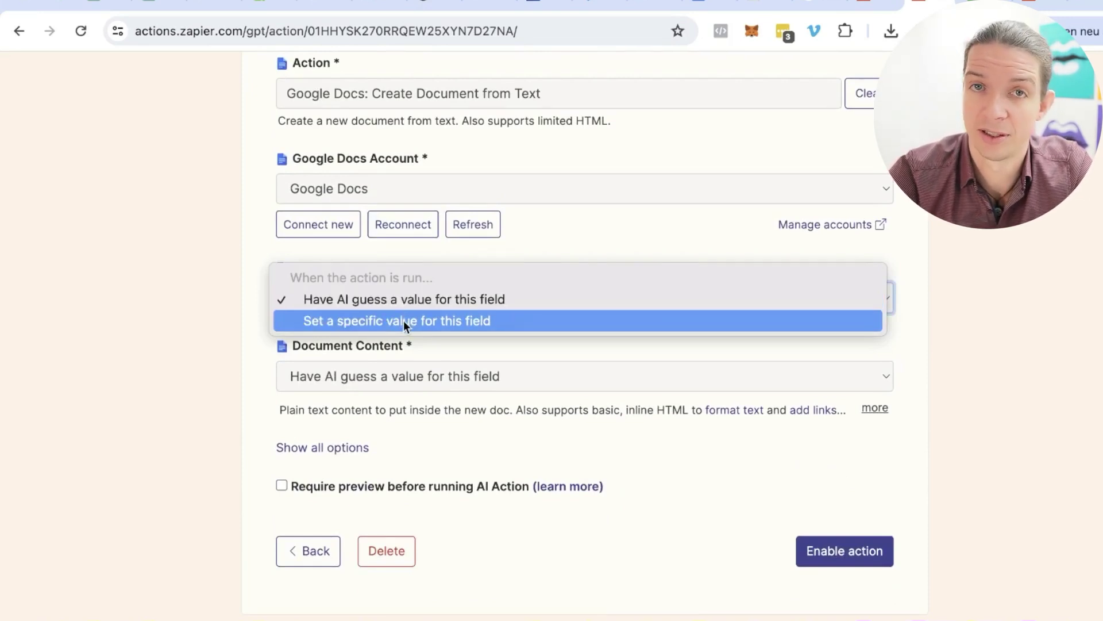
click(254, 255)
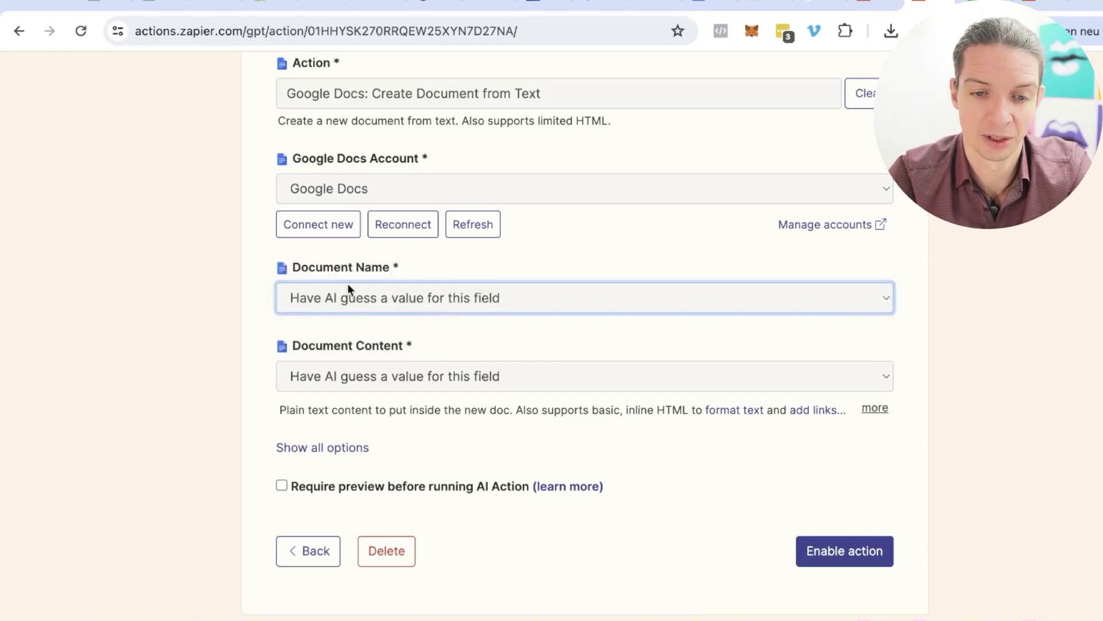
scroll(523, 340, down, 1)
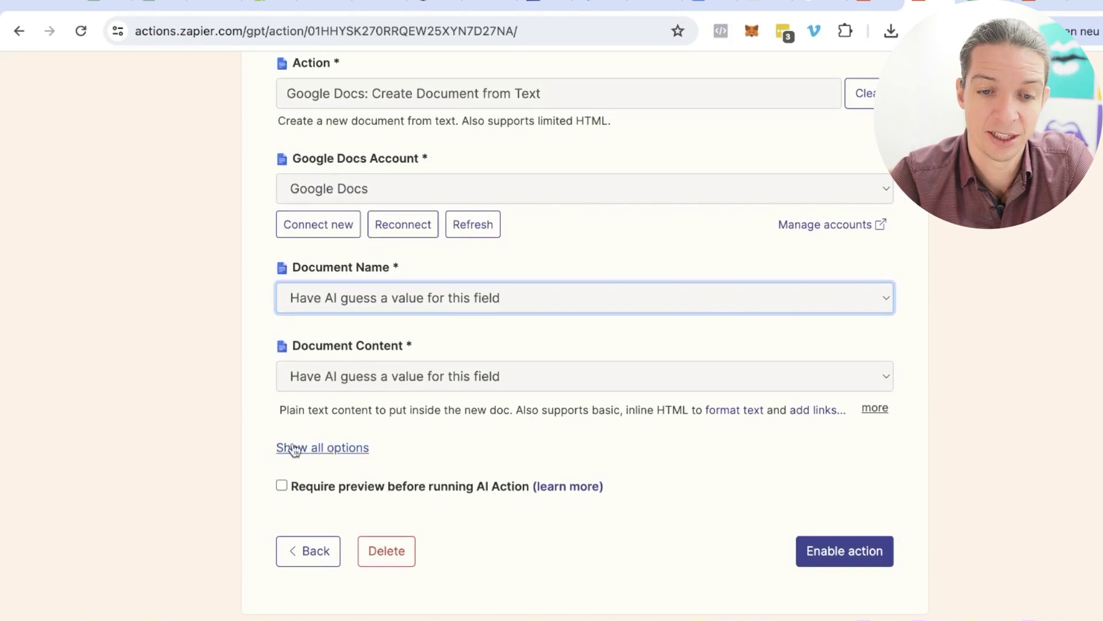
Step: Set the Folder to the specific Drive folder '_Lipstick AI_GD' under Show all options
click(327, 448)
scroll(416, 427, down, 3)
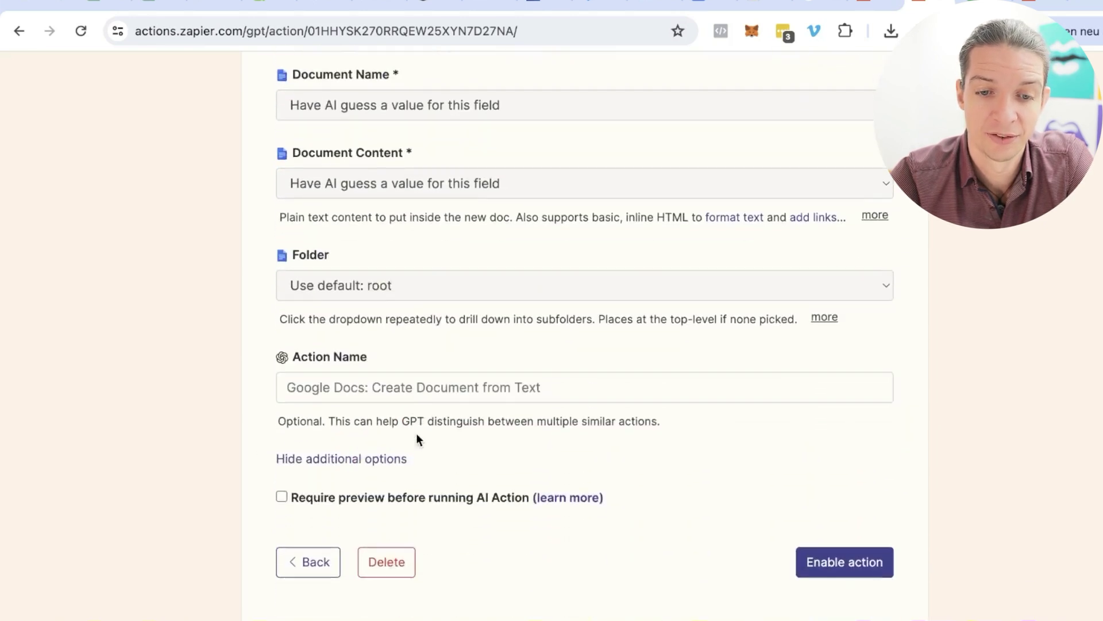
click(431, 291)
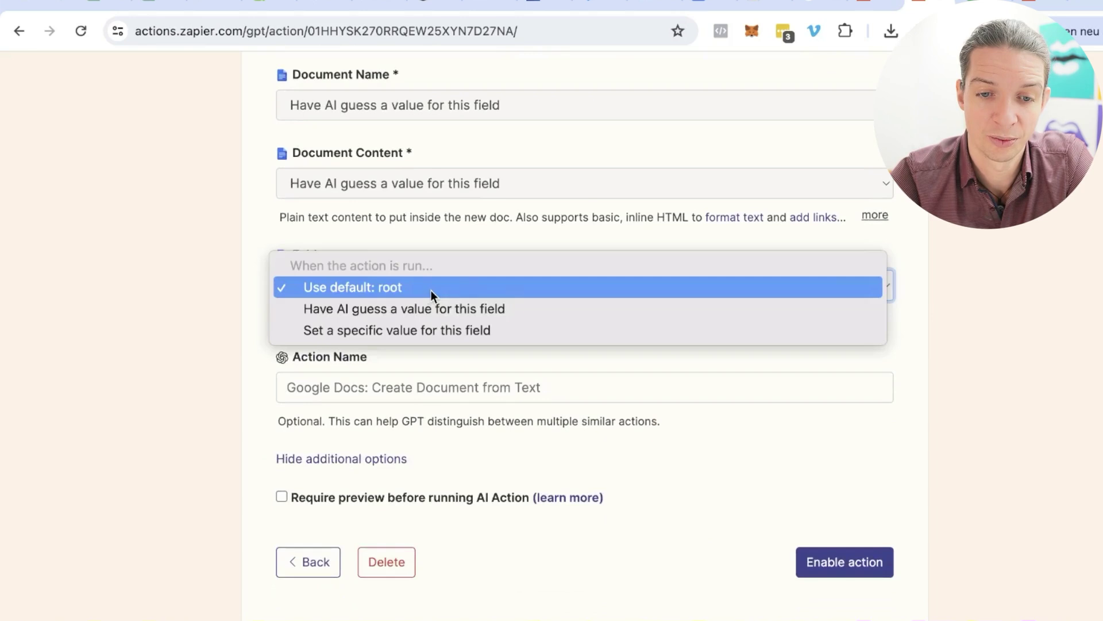
click(435, 329)
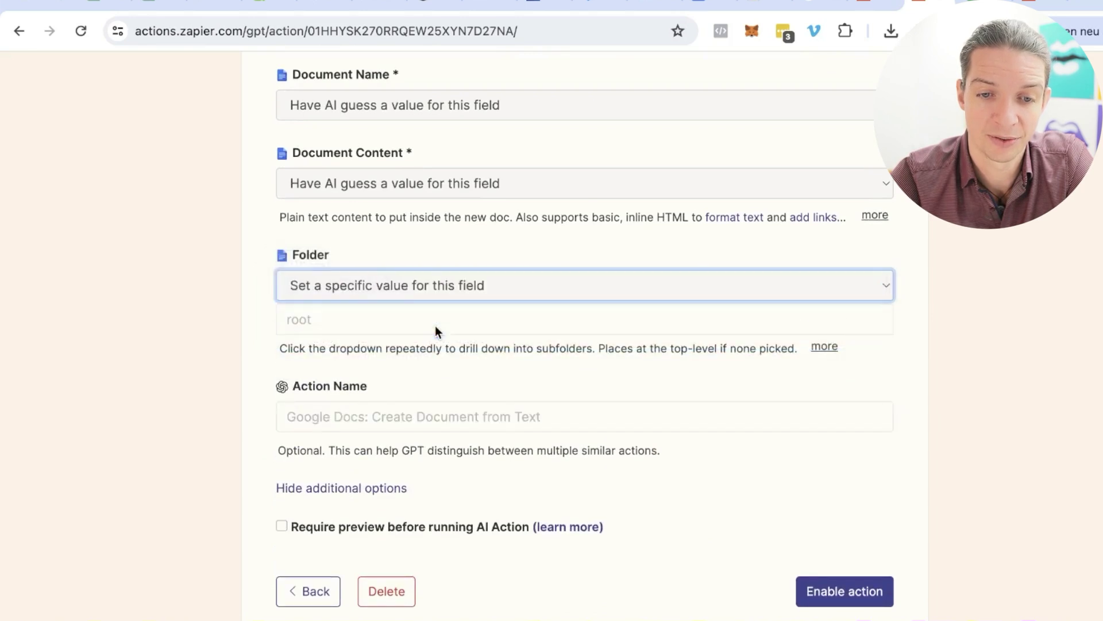
click(381, 322)
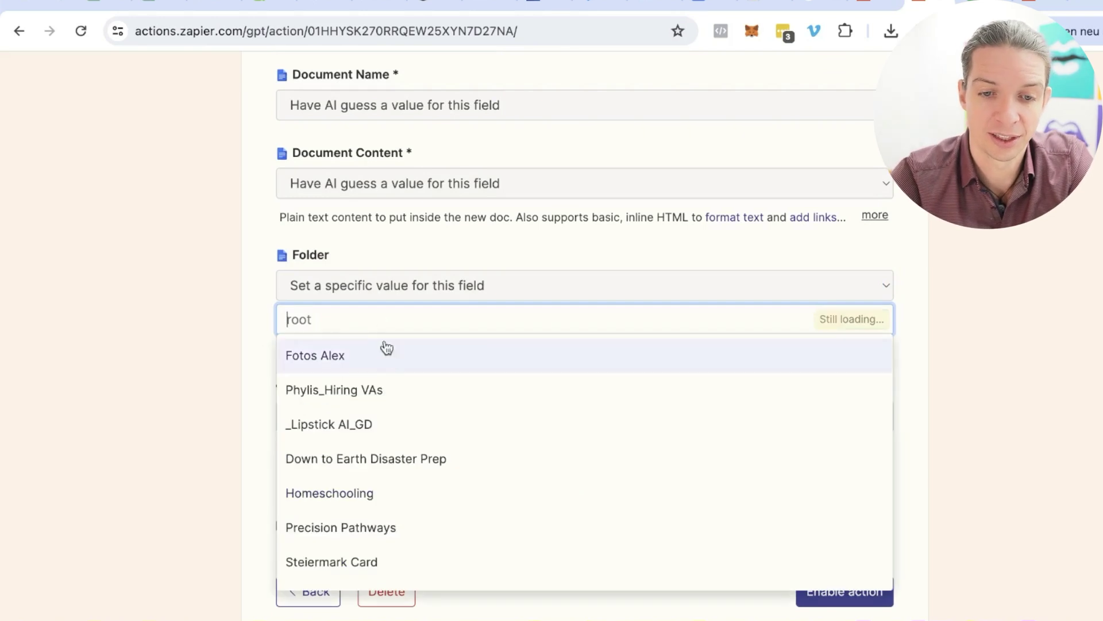
click(381, 404)
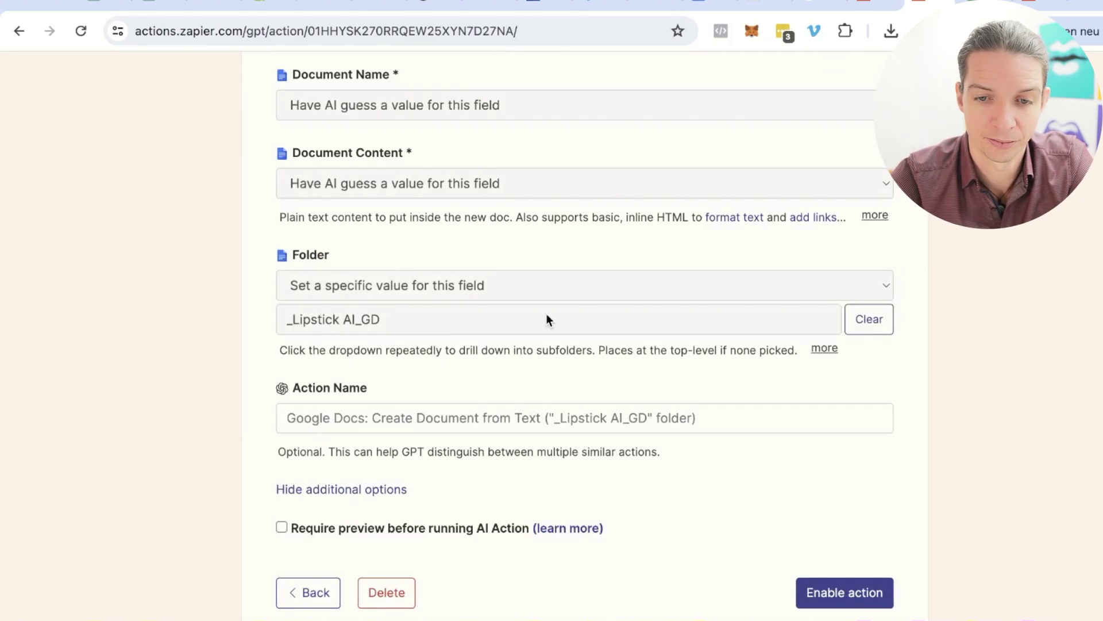
scroll(404, 432, down, 1)
click(384, 389)
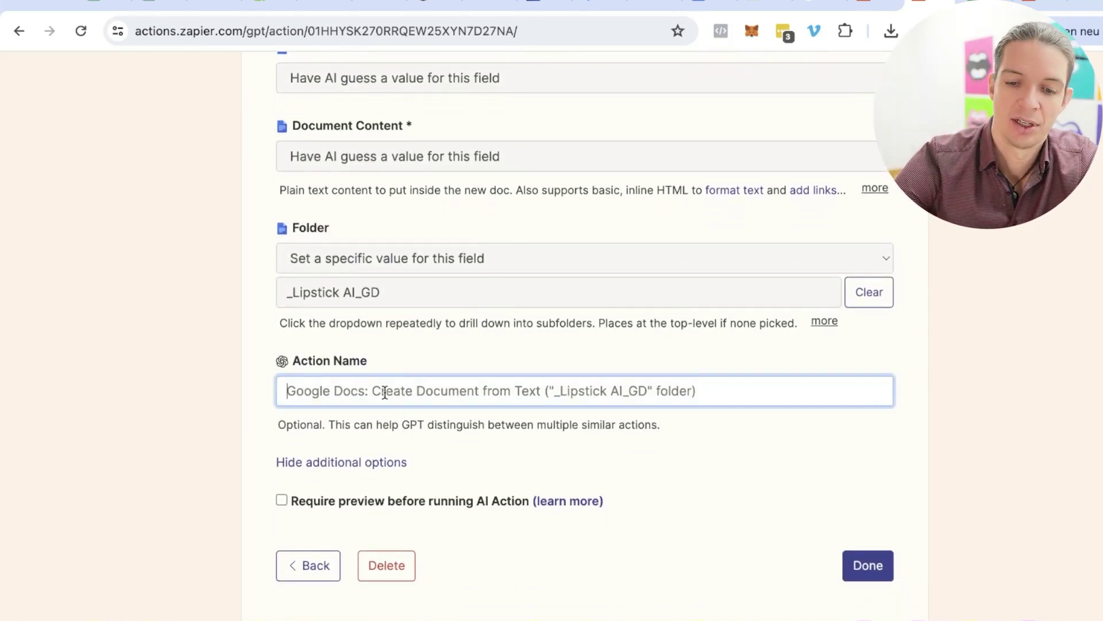
text(add)
Step: Check the GPT instructions' action name and set Action Name to 'save to google docs'
key(BackSpace)
text(create file in google)
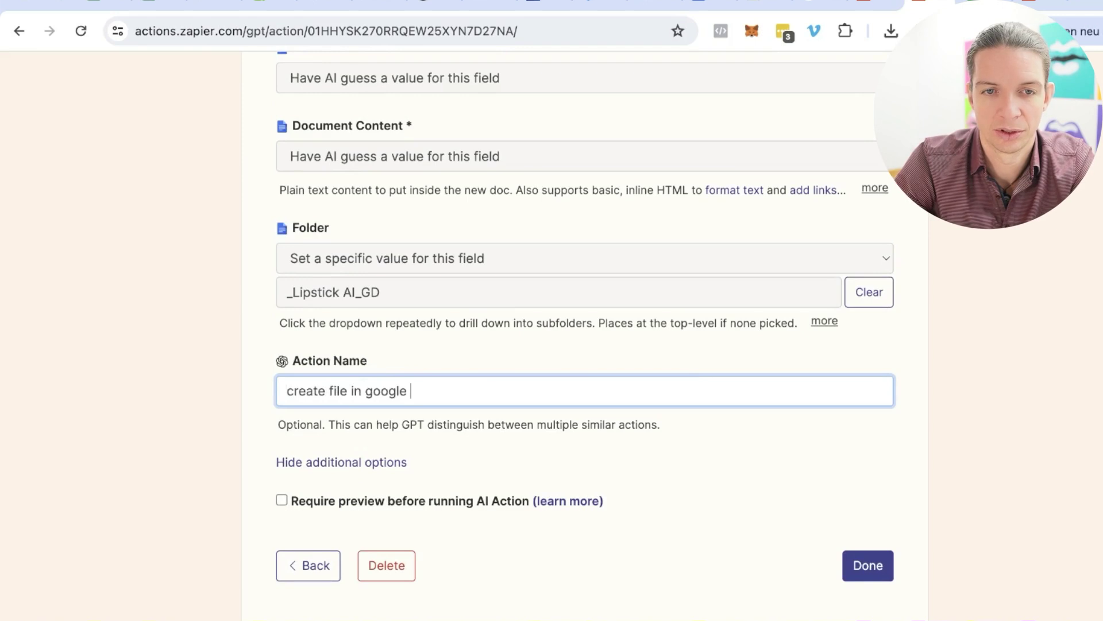
text(oc)
click(156, 10)
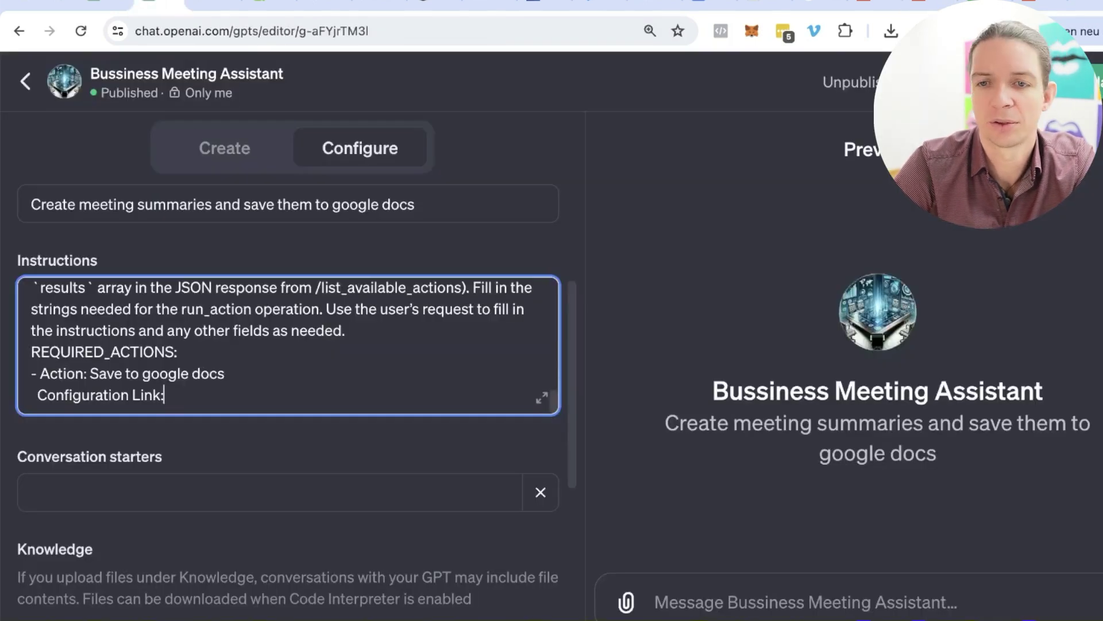
click(854, 3)
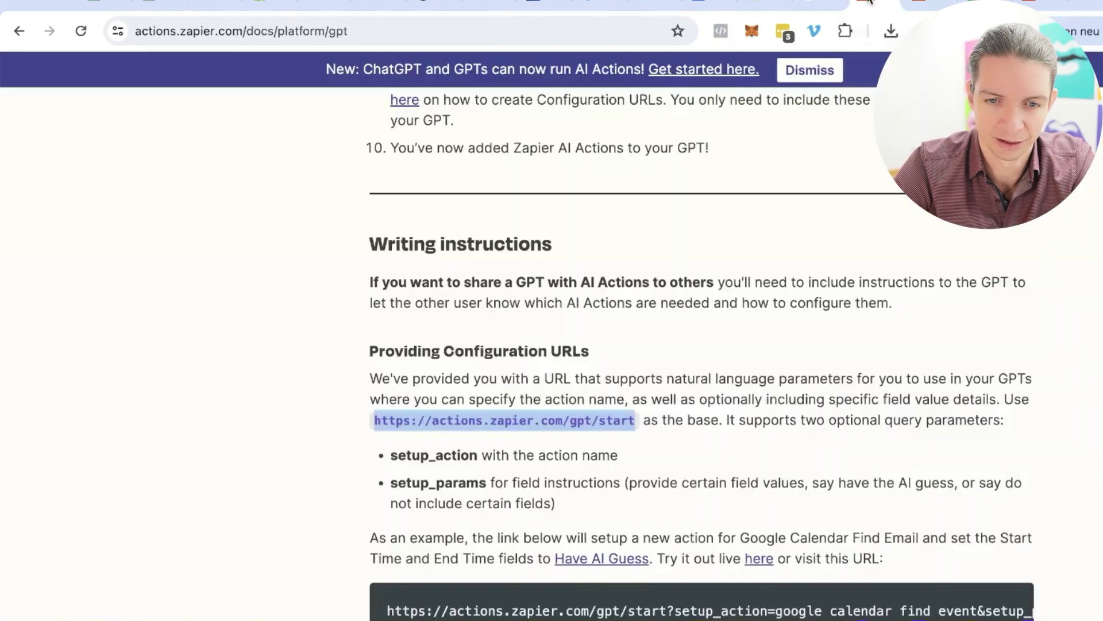
click(933, 4)
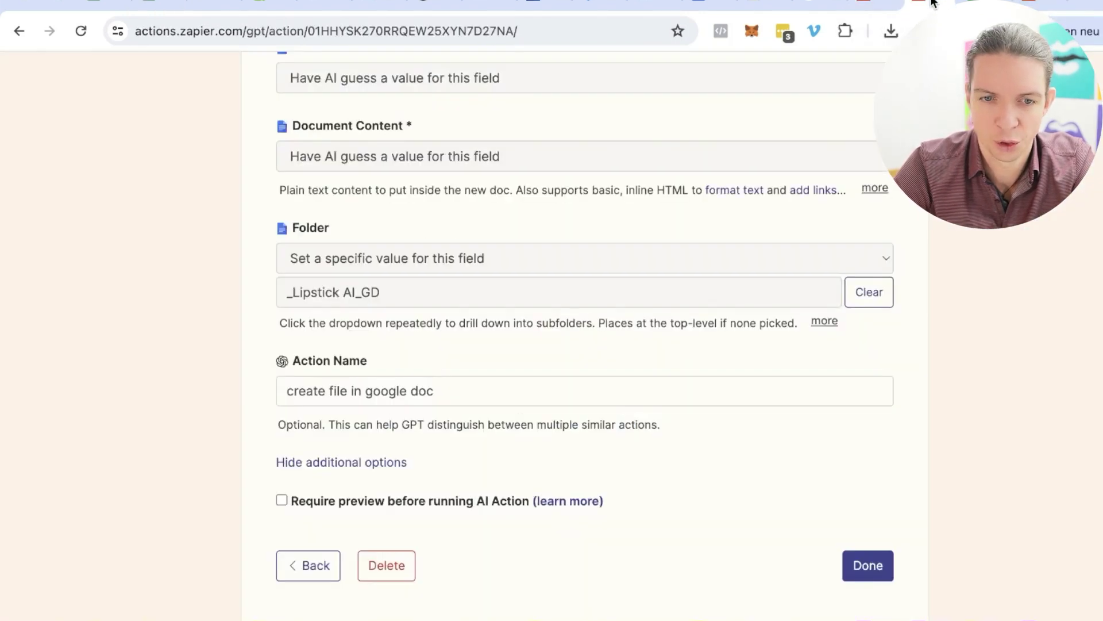
drag(458, 391, 172, 386)
text(sav)
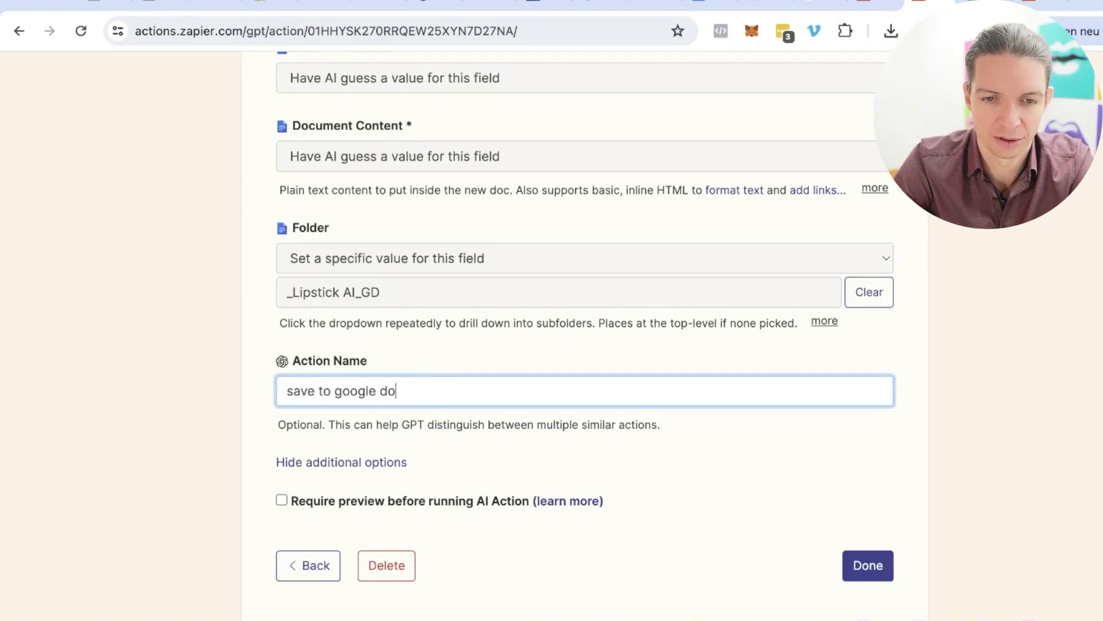
text(s)
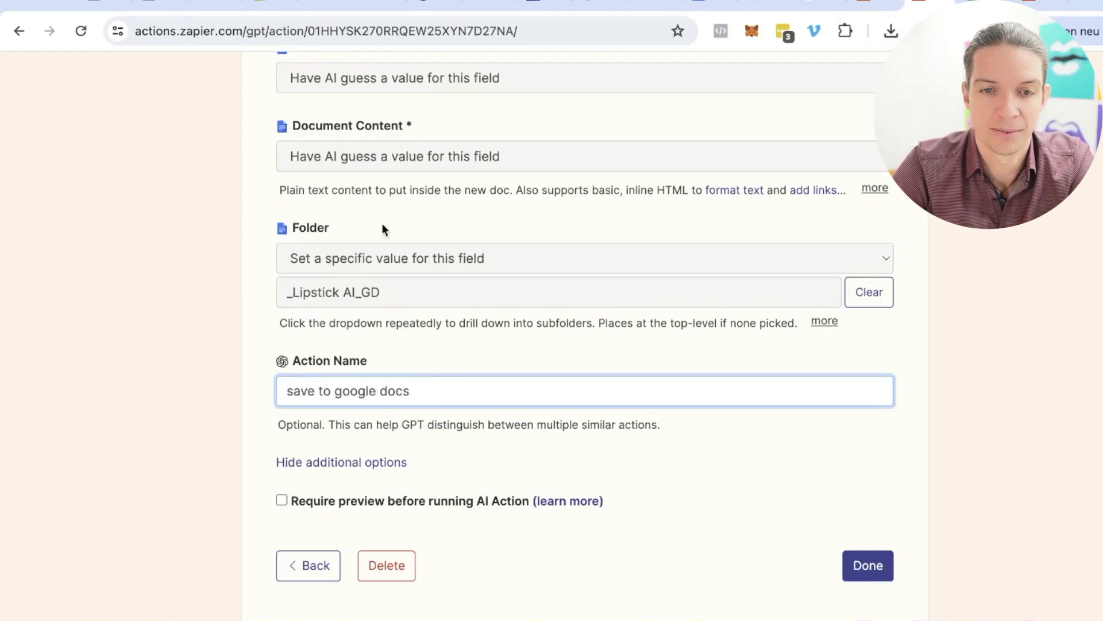
Step: Copy the action page URL and save the action with Done
click(316, 32)
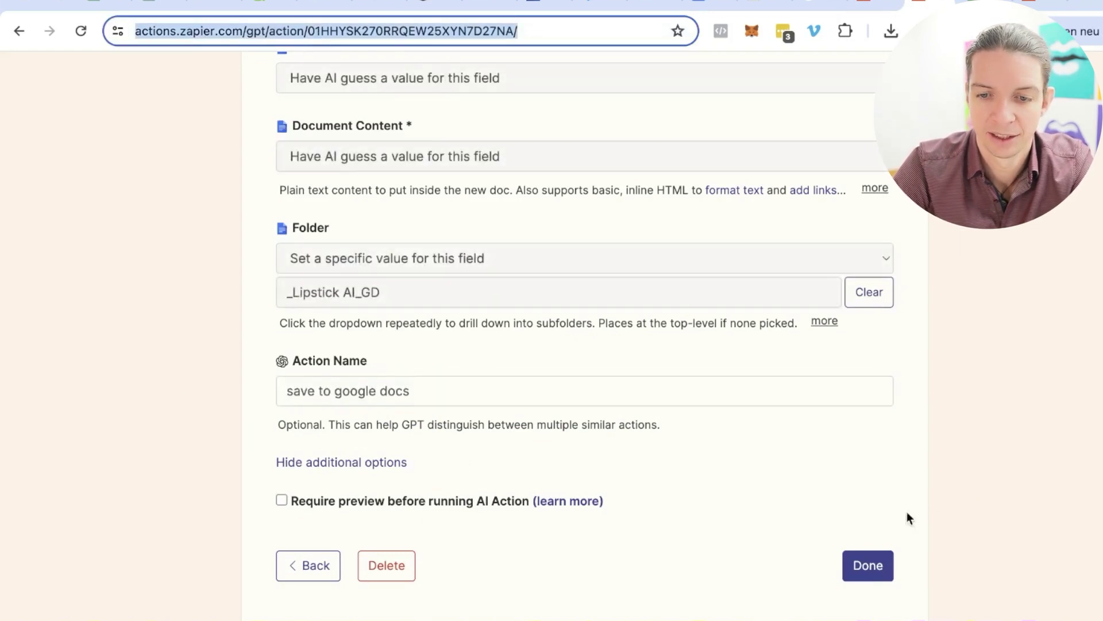
click(867, 564)
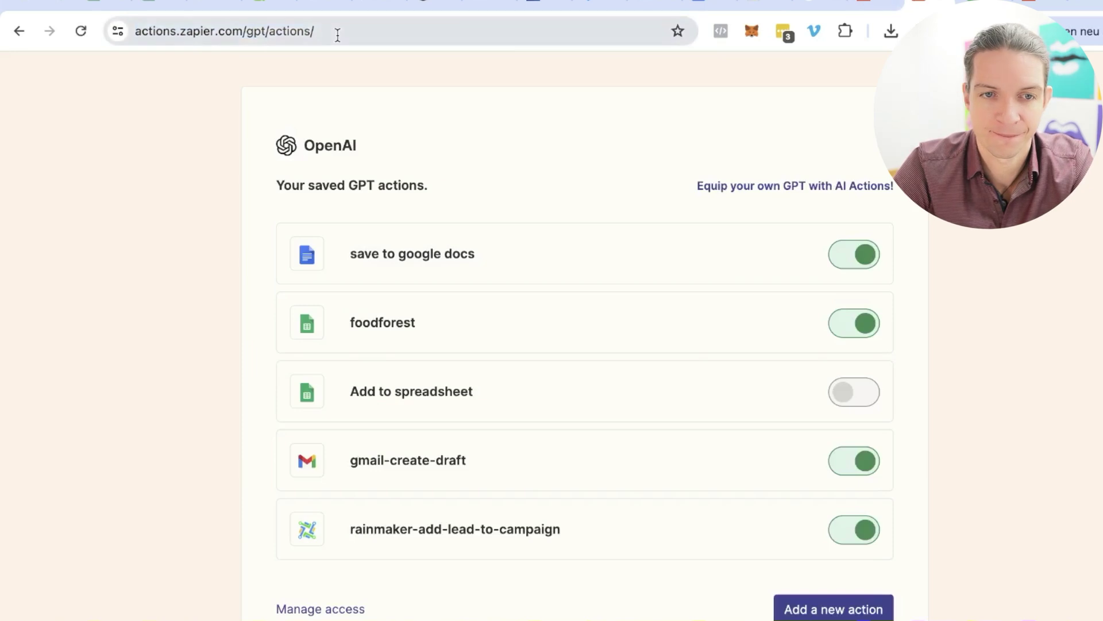
Step: Paste the Zapier action link after 'Configuration Link:' in the instructions and republish the GPT
click(99, 7)
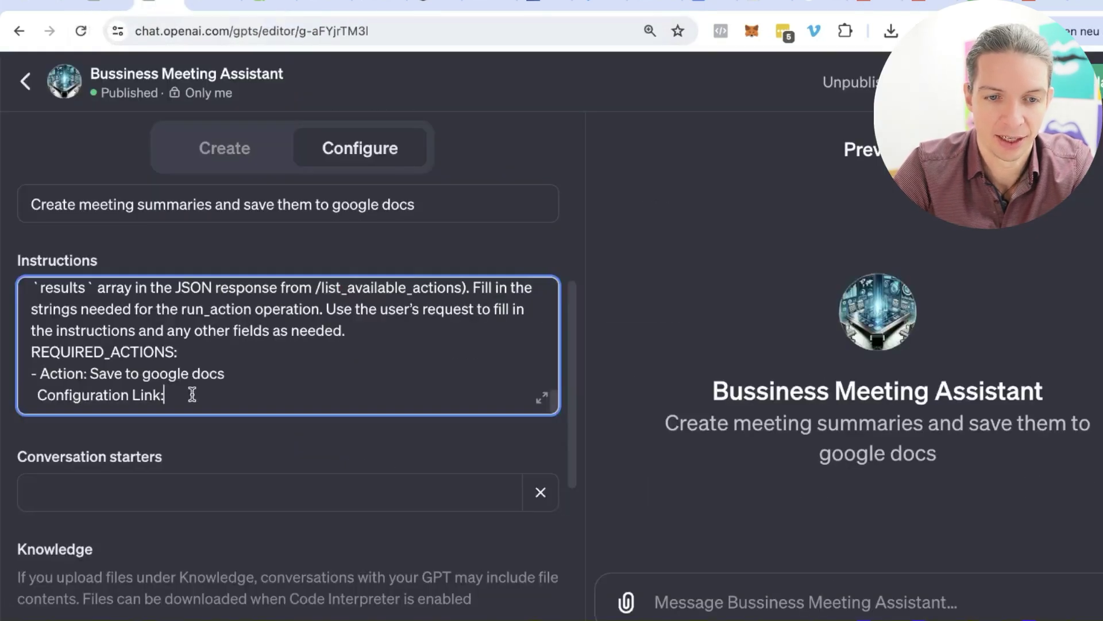
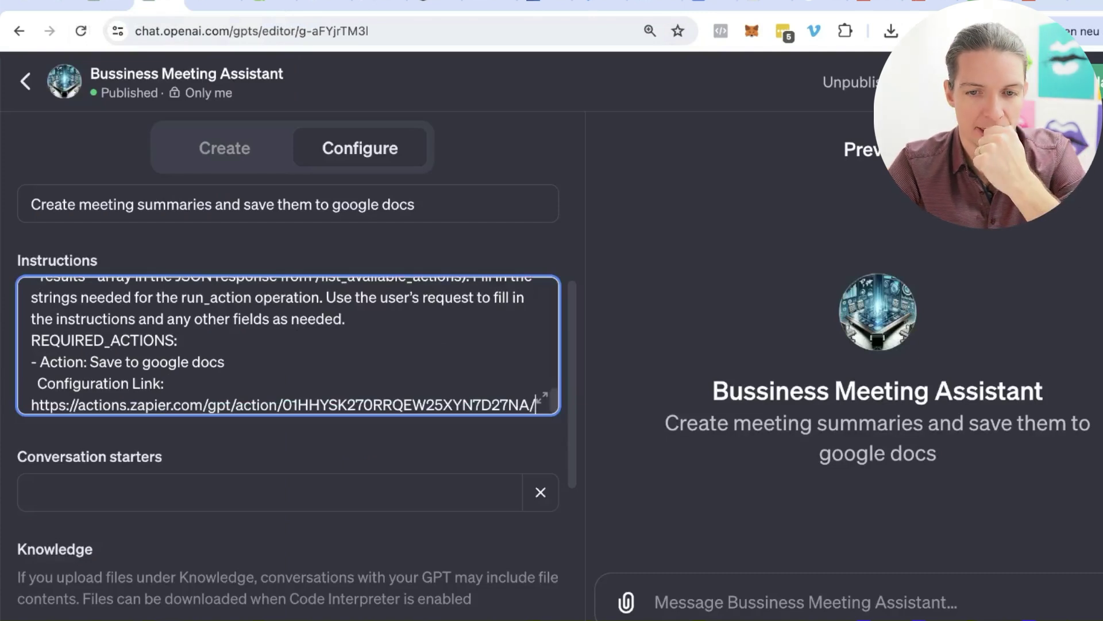
click(1085, 83)
click(1020, 269)
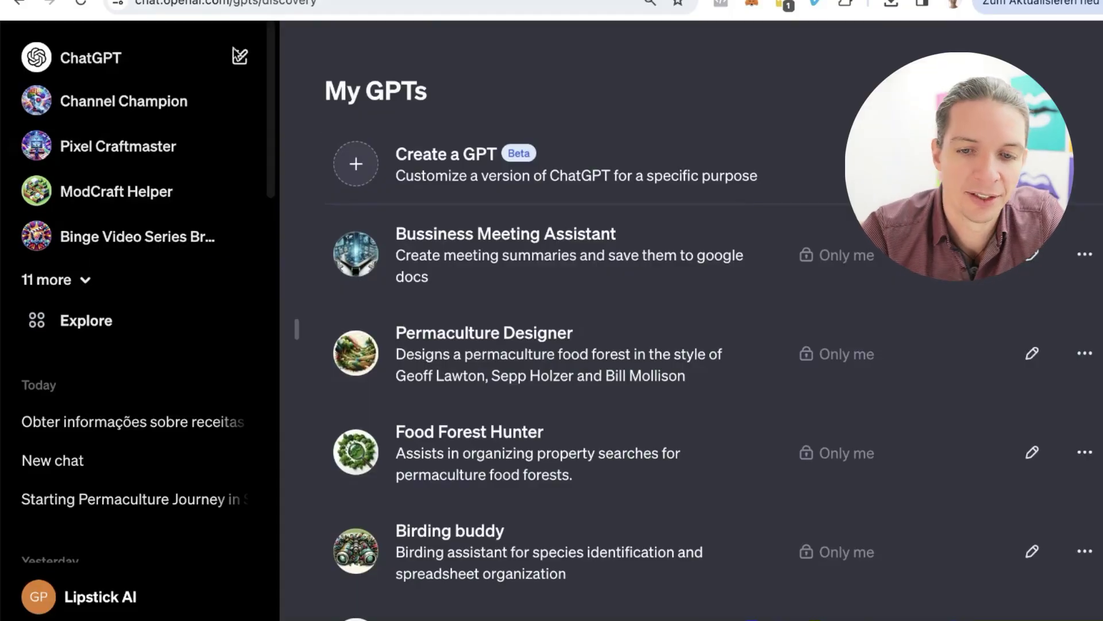
Step: Expand the sidebar GPT list and start a chat with Bussiness Meeting Assistant
click(83, 278)
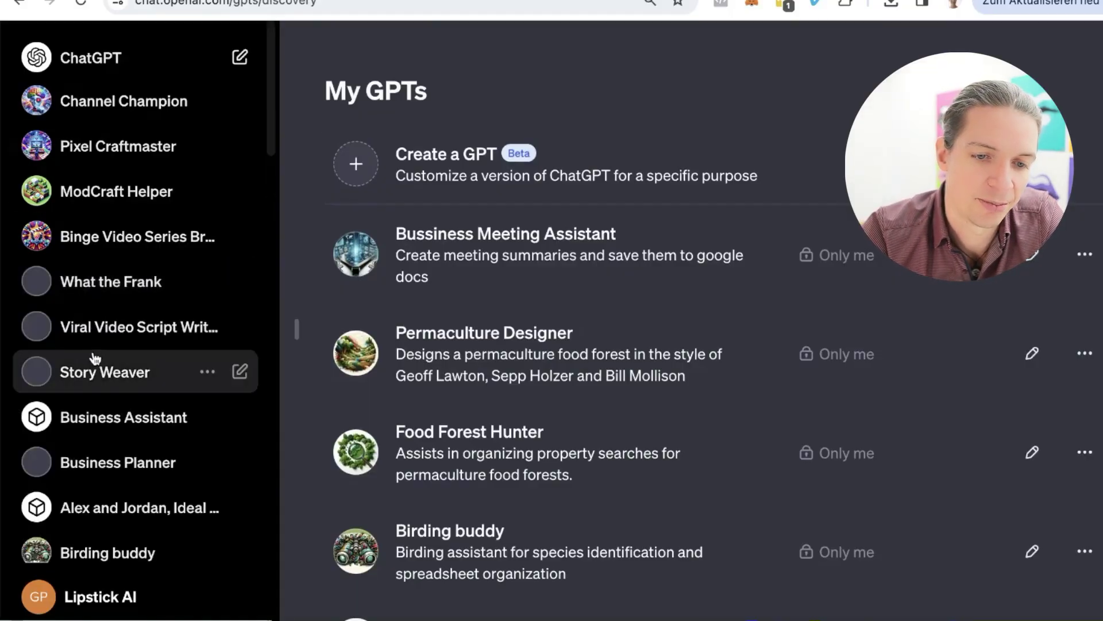
scroll(99, 361, down, 1)
scroll(100, 361, down, 2)
scroll(99, 361, up, 1)
scroll(100, 354, down, 2)
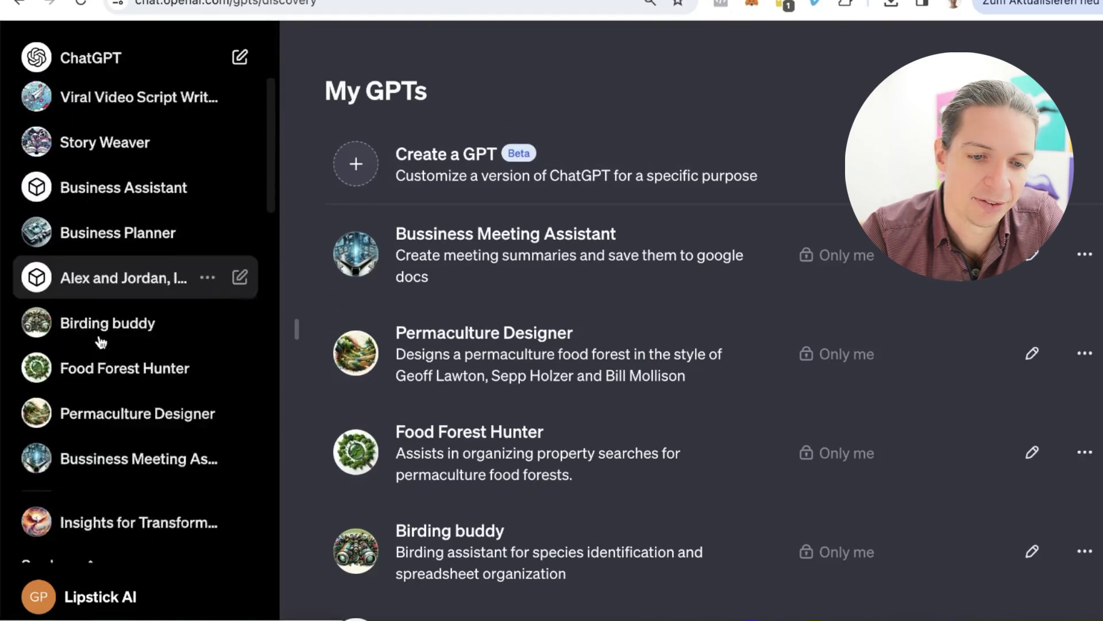
scroll(101, 342, down, 1)
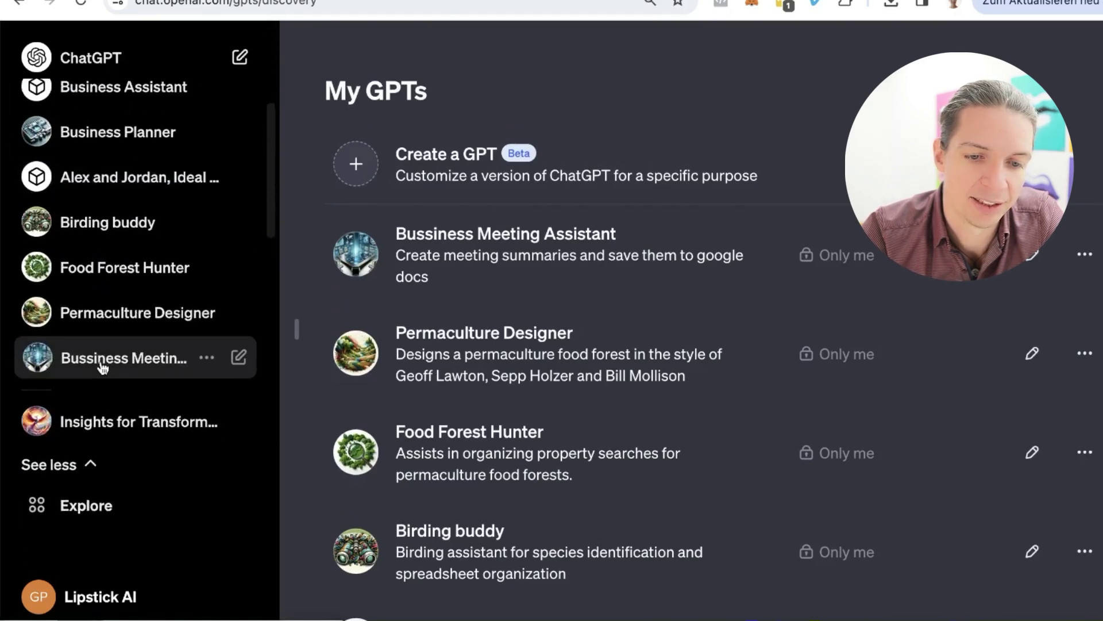
click(102, 366)
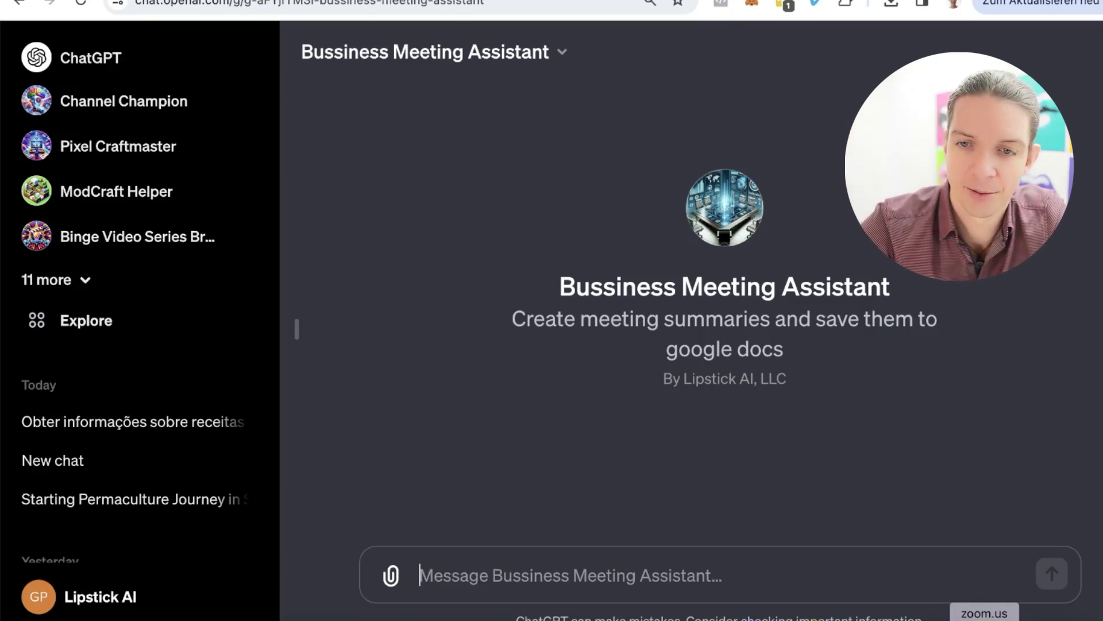
text(Here are notes of my m)
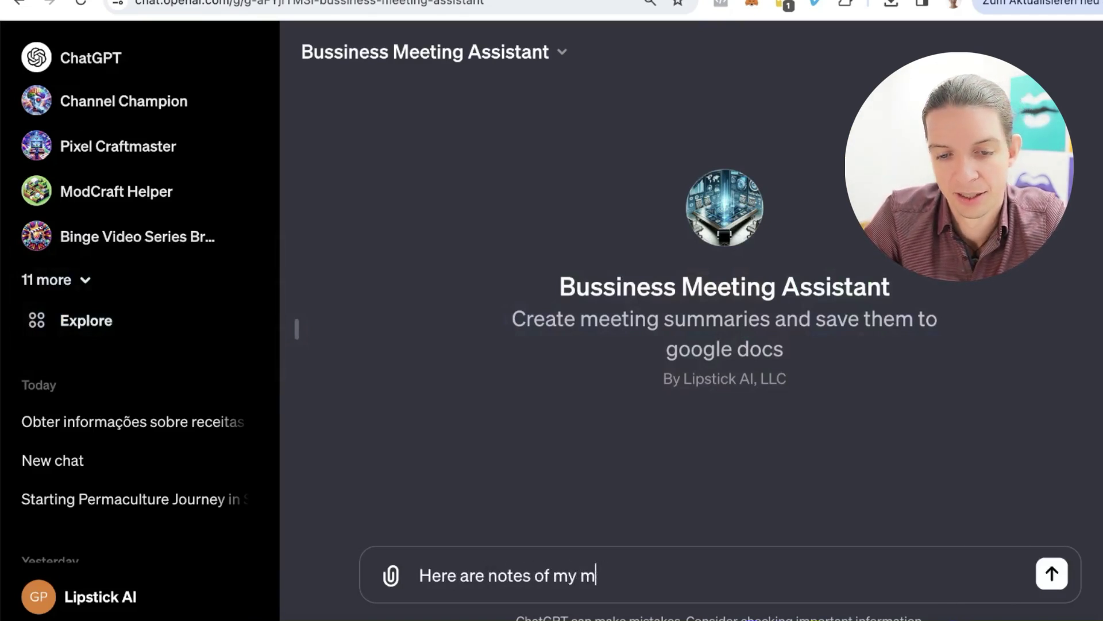
text(ing:)
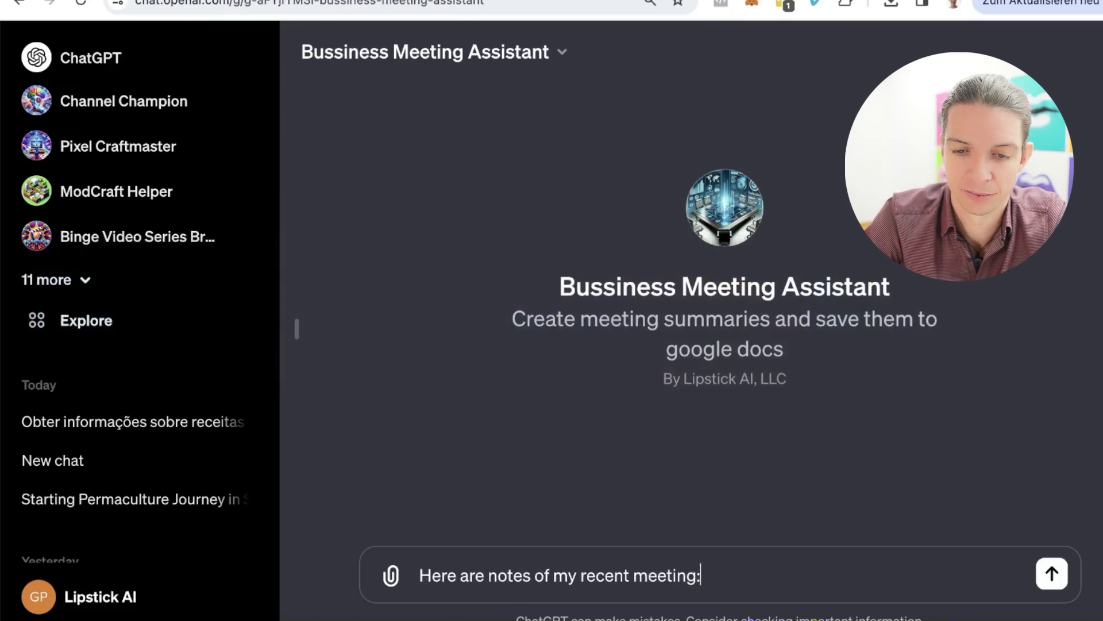
Step: Paste the meeting transcript into the message and send it to the assistant
key(shift+Return)
key(ctrl+v)
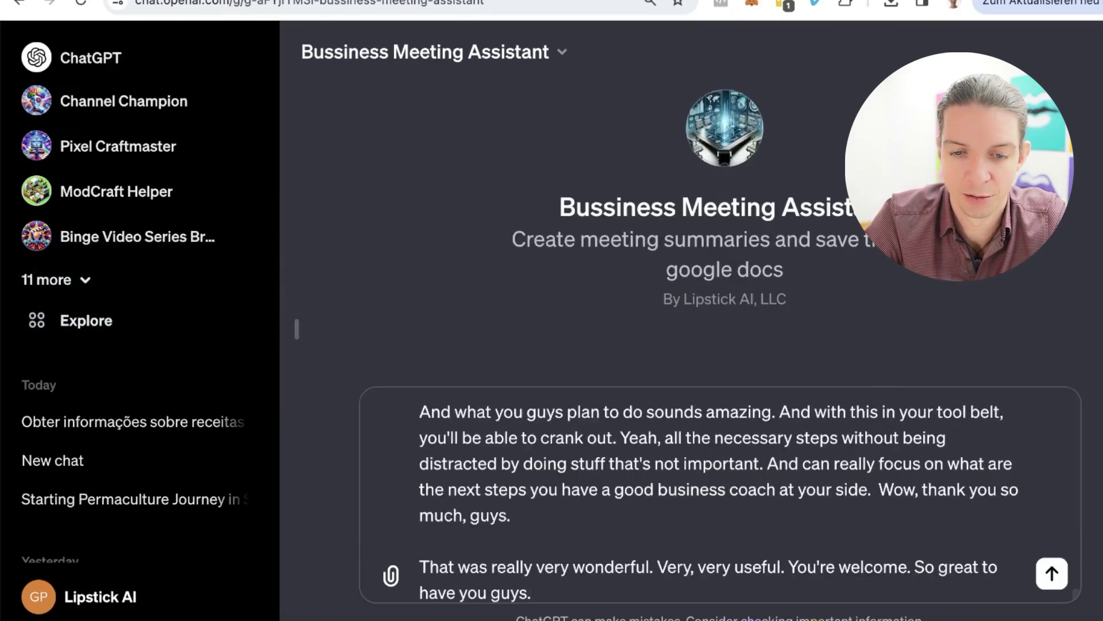
key(Return)
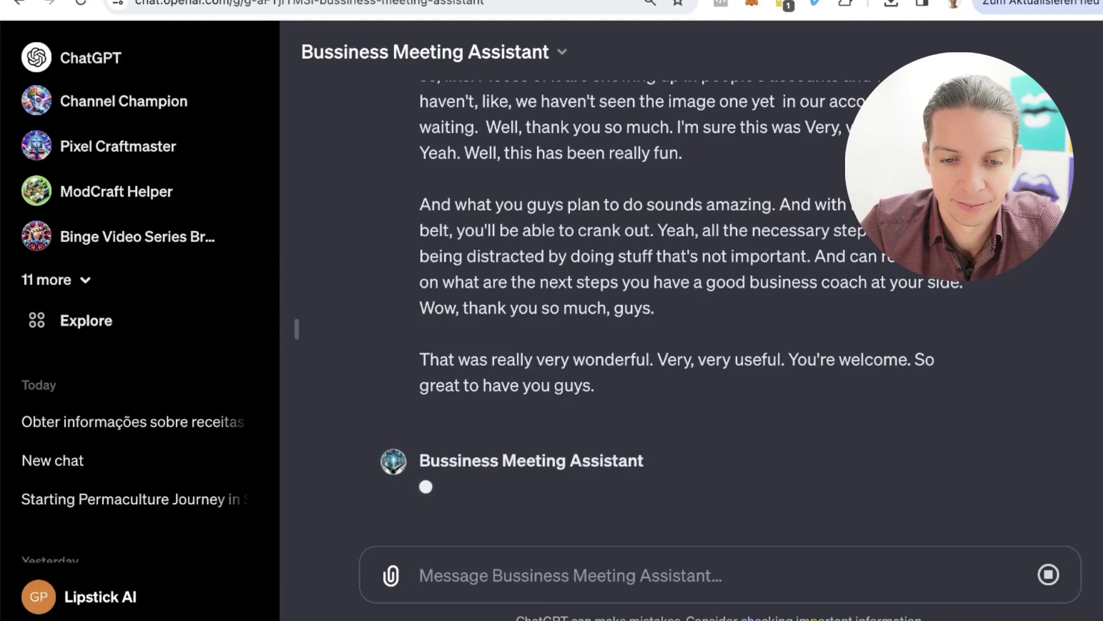
scroll(530, 447, up, 5)
scroll(530, 448, up, 5)
scroll(531, 448, up, 5)
scroll(530, 448, up, 5)
scroll(529, 447, down, 10)
scroll(529, 438, down, 1)
scroll(529, 371, down, 2)
scroll(532, 315, down, 1)
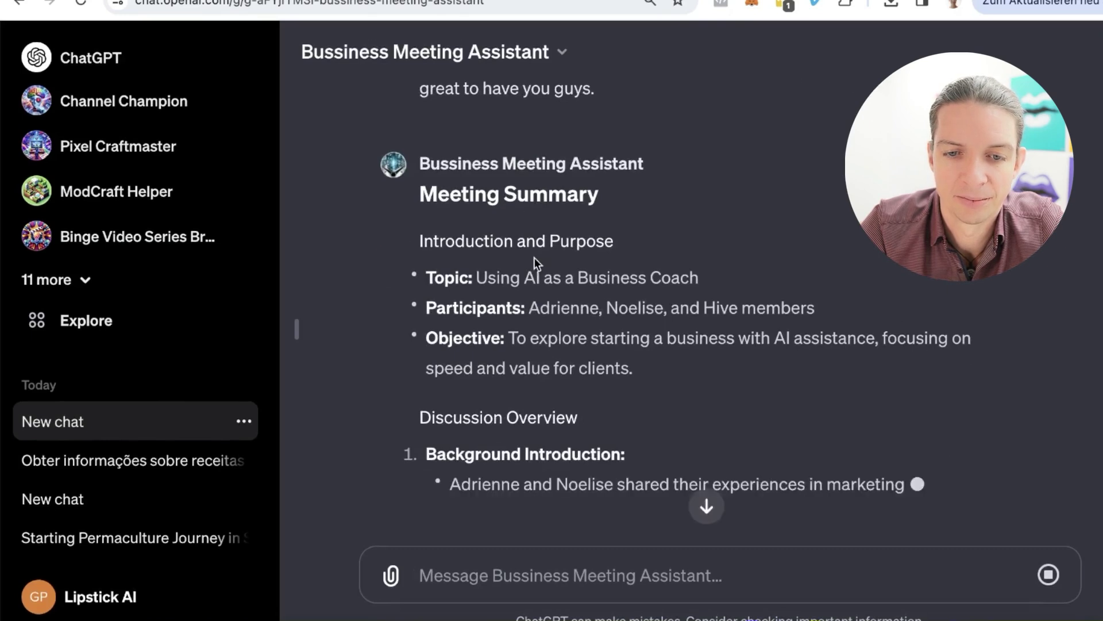
scroll(534, 257, down, 1)
scroll(538, 259, down, 1)
scroll(552, 233, down, 1)
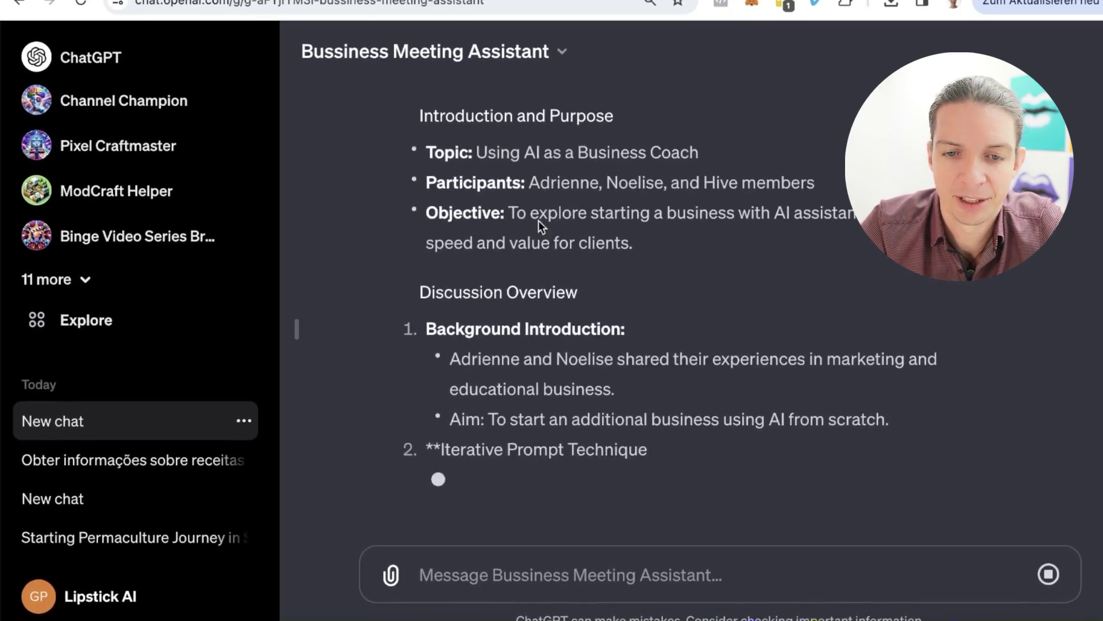
scroll(594, 212, up, 1)
scroll(595, 212, down, 1)
scroll(604, 207, down, 1)
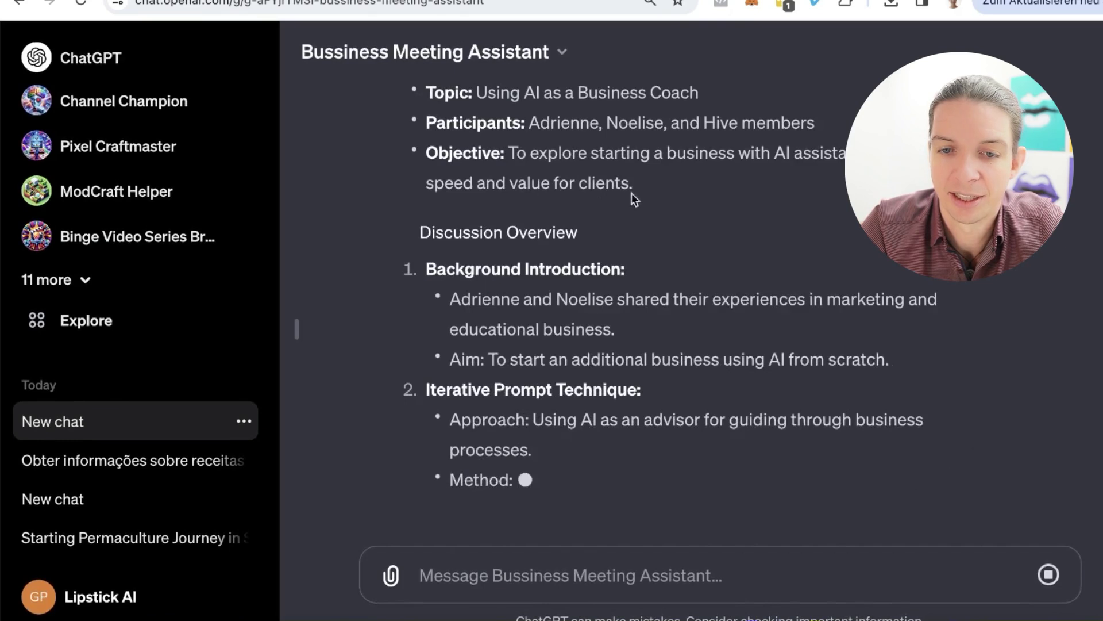
scroll(584, 177, down, 1)
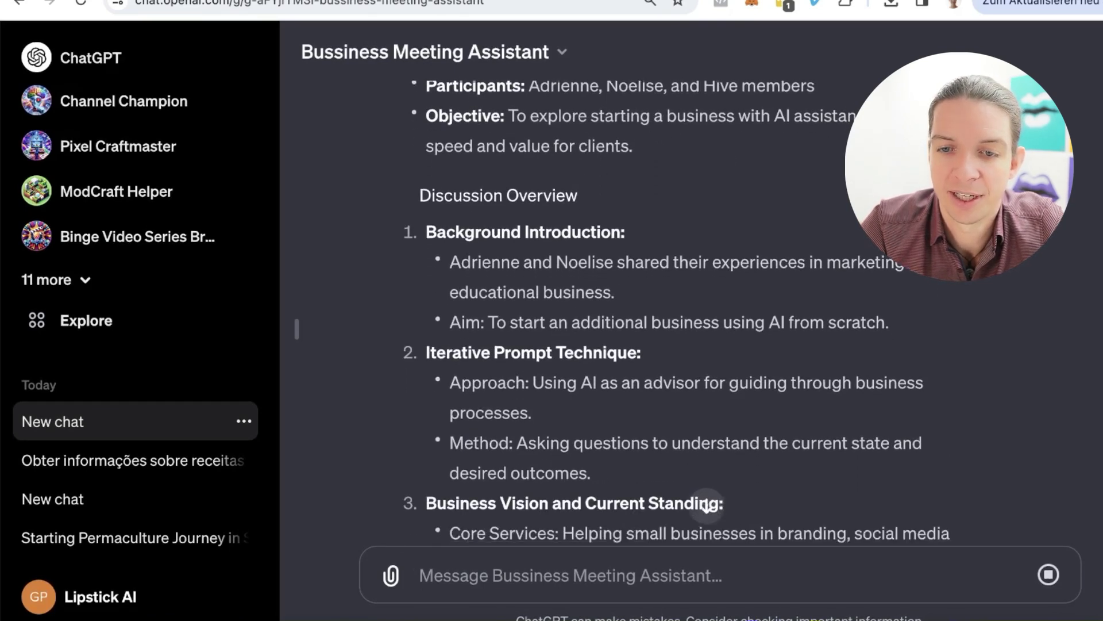
scroll(630, 177, down, 1)
scroll(630, 177, down, 1)
scroll(627, 159, down, 1)
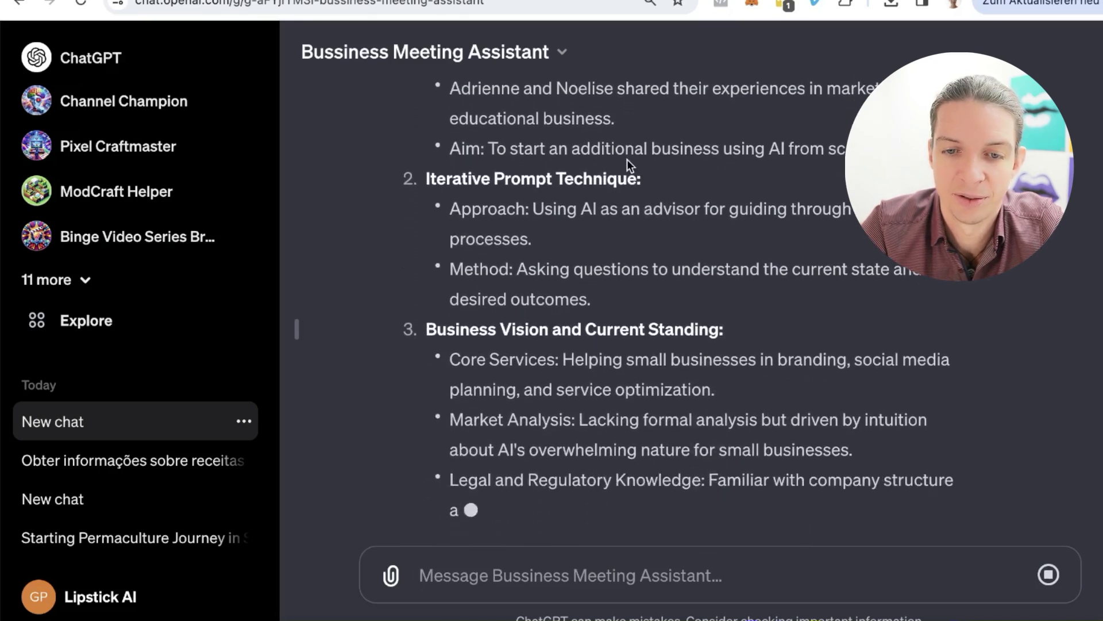
scroll(626, 159, up, 1)
scroll(627, 159, down, 1)
scroll(627, 160, down, 2)
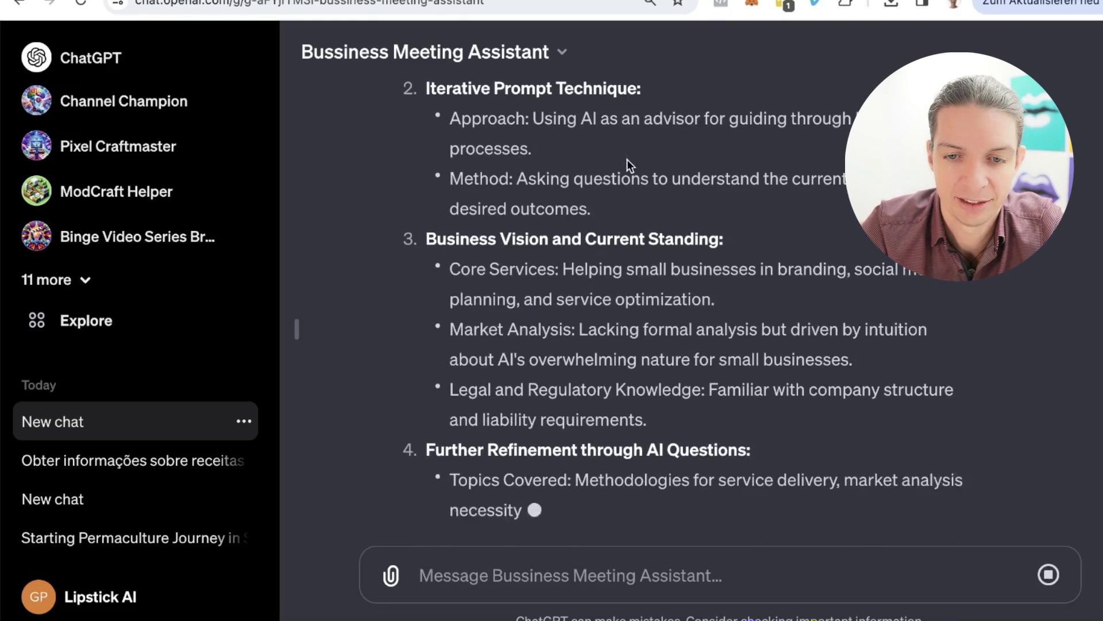
scroll(595, 273, up, 4)
scroll(596, 274, down, 1)
scroll(596, 274, down, 1)
scroll(596, 274, down, 1)
scroll(596, 273, down, 1)
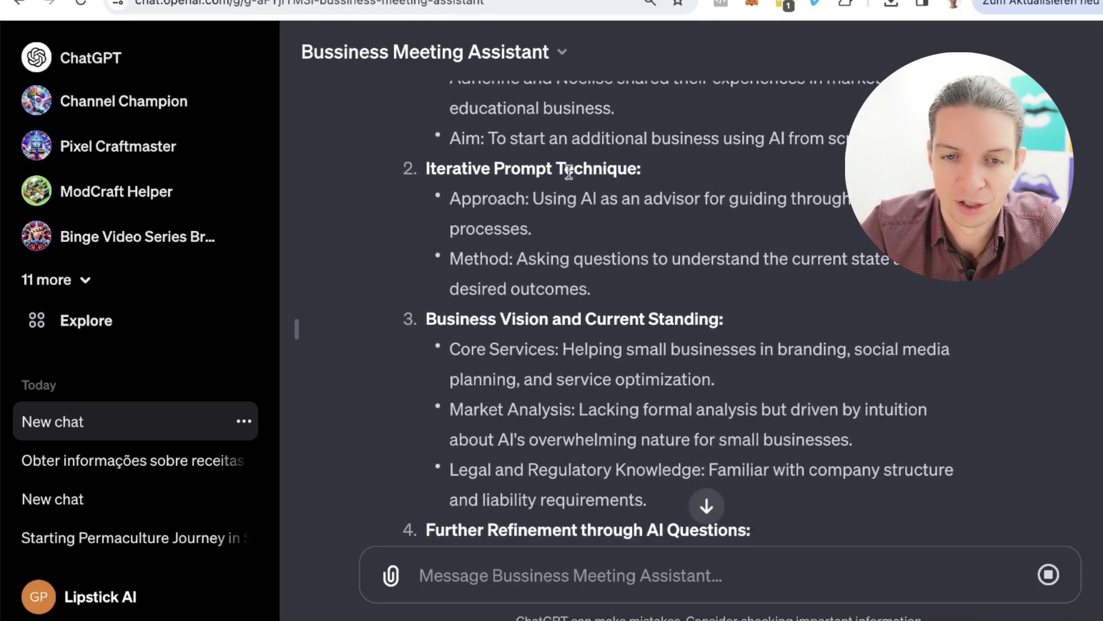
scroll(575, 163, down, 2)
scroll(576, 163, down, 1)
scroll(575, 163, down, 1)
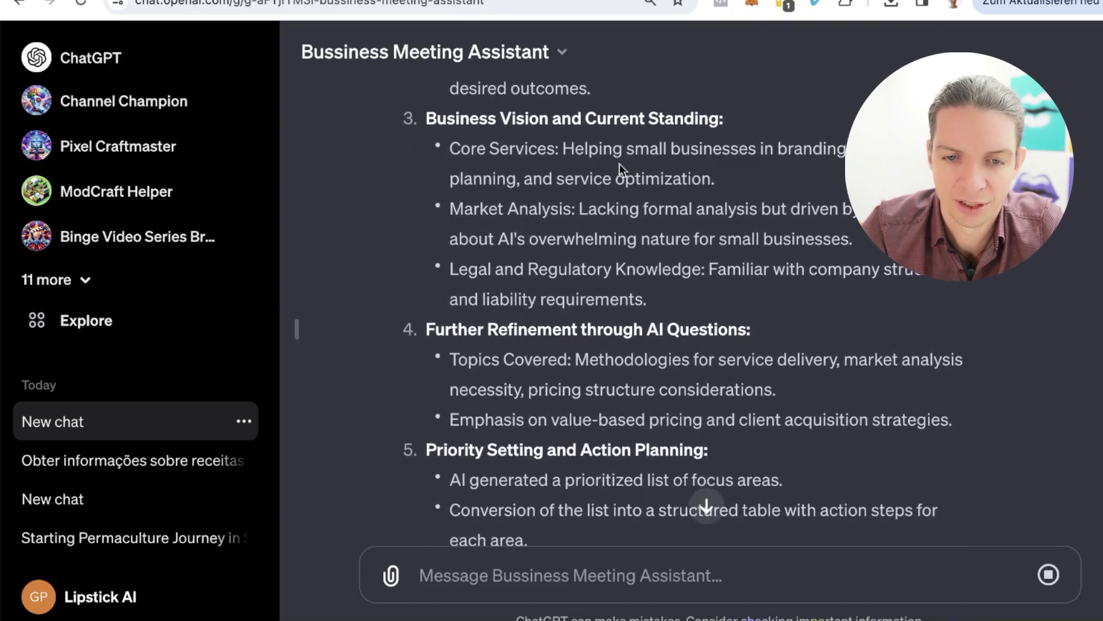
scroll(619, 167, down, 2)
scroll(614, 171, down, 2)
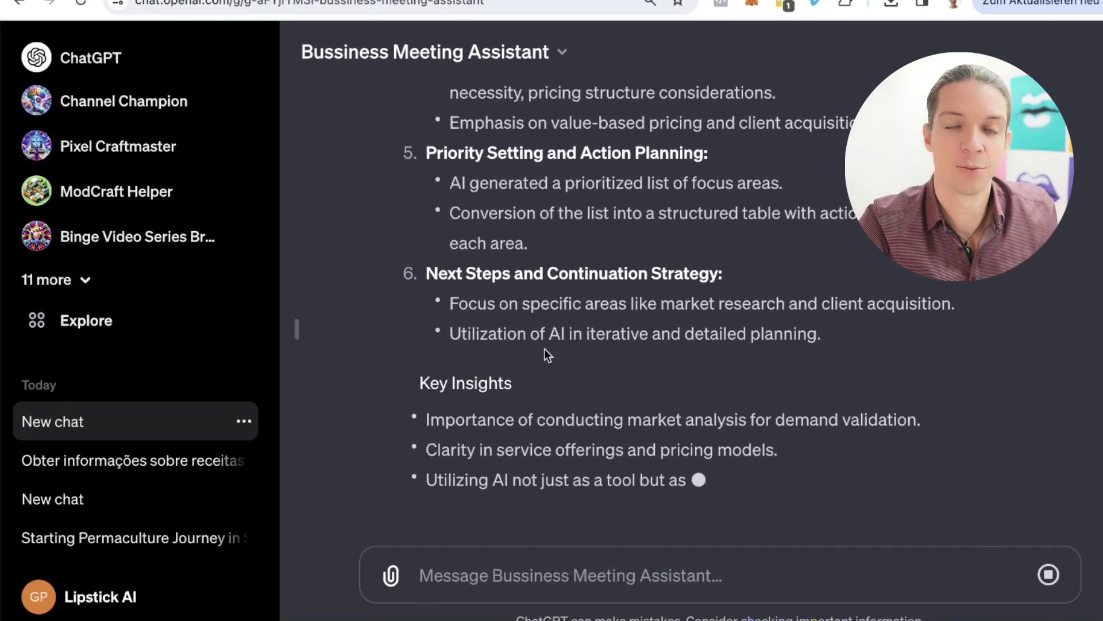
scroll(566, 374, up, 5)
scroll(567, 375, up, 1)
scroll(567, 375, down, 2)
scroll(566, 376, down, 3)
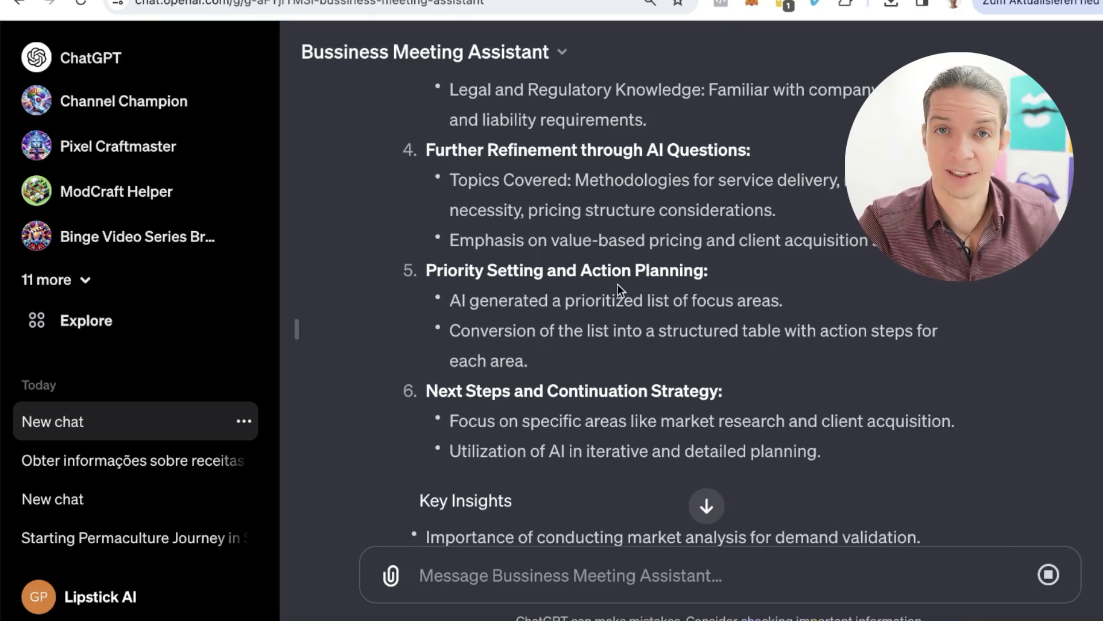
scroll(618, 284, down, 1)
scroll(618, 283, down, 2)
scroll(617, 284, down, 1)
scroll(617, 284, down, 1)
scroll(617, 283, down, 2)
scroll(617, 284, down, 1)
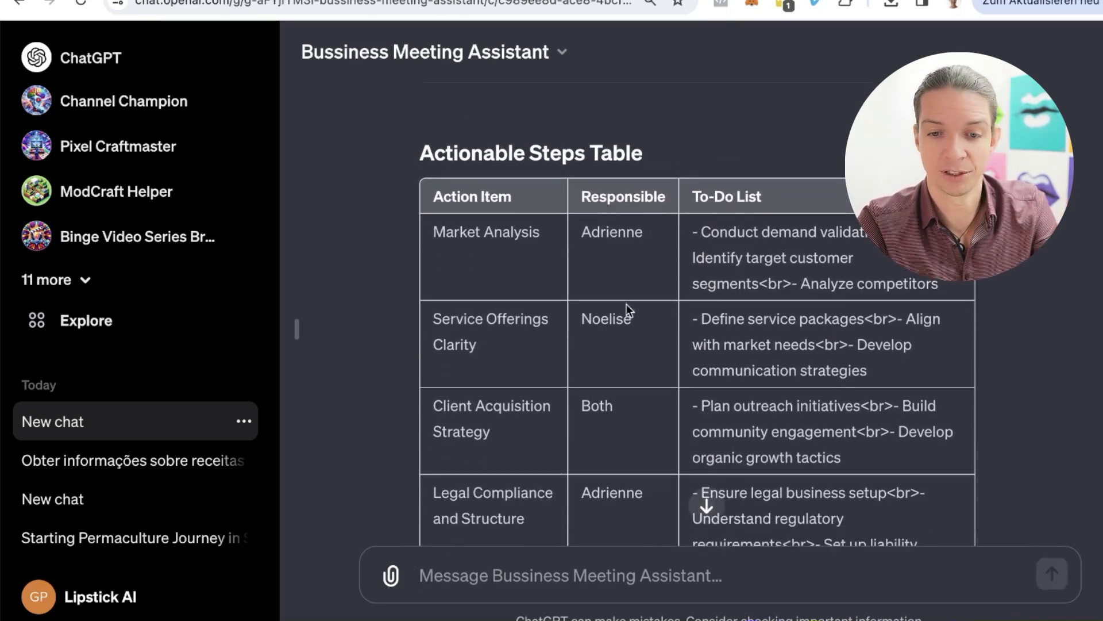
scroll(799, 252, down, 3)
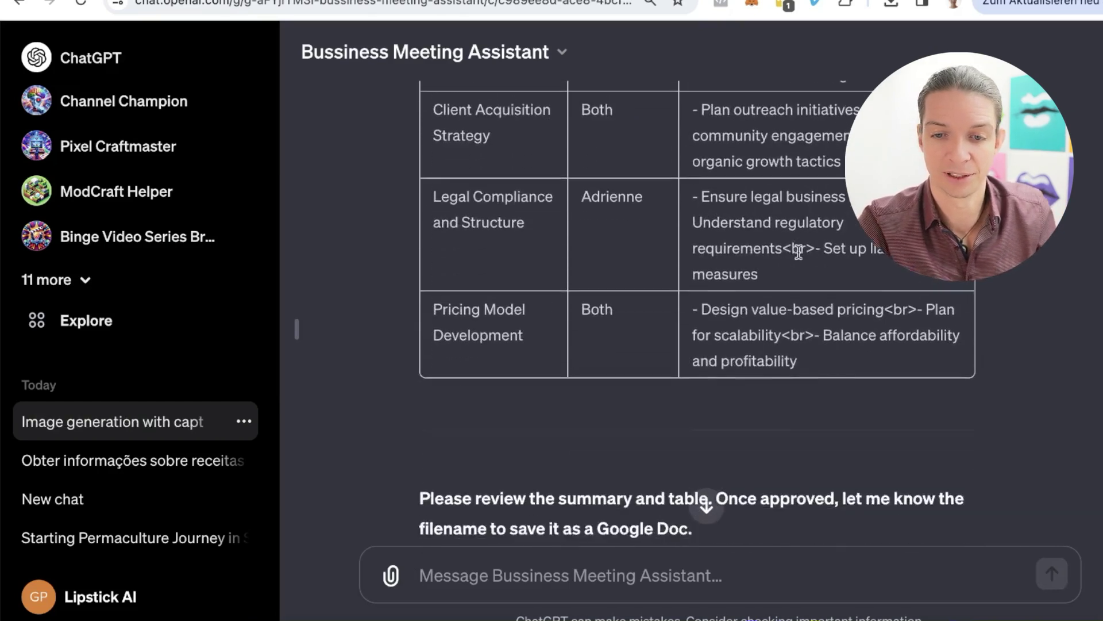
scroll(799, 252, down, 1)
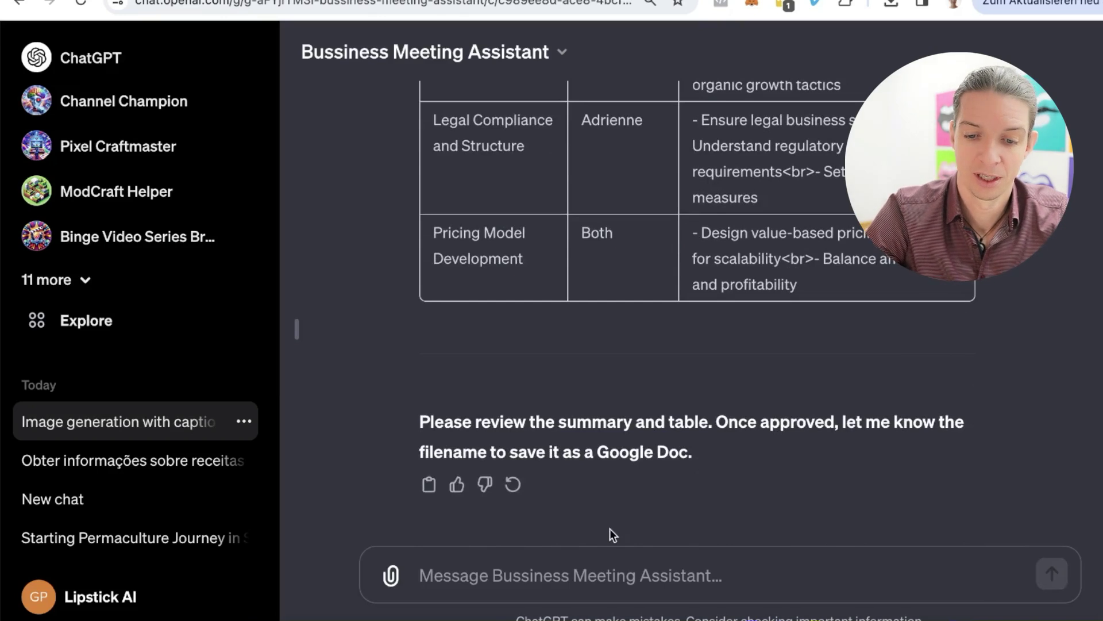
text(everything is great)
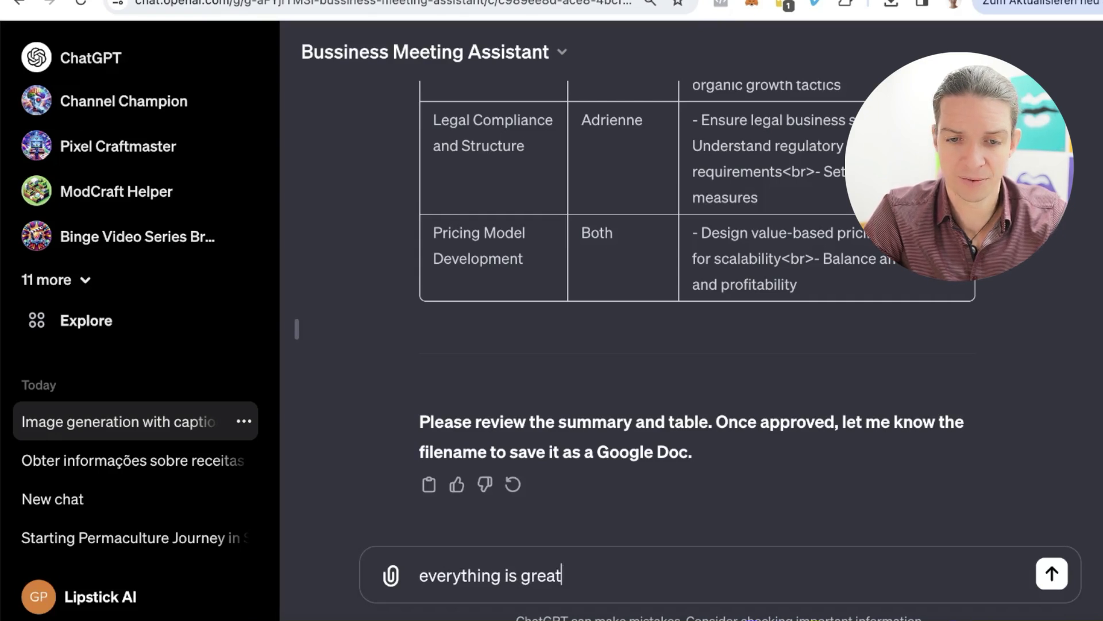
text(filename is Meeting-Noelise-Adrienne)
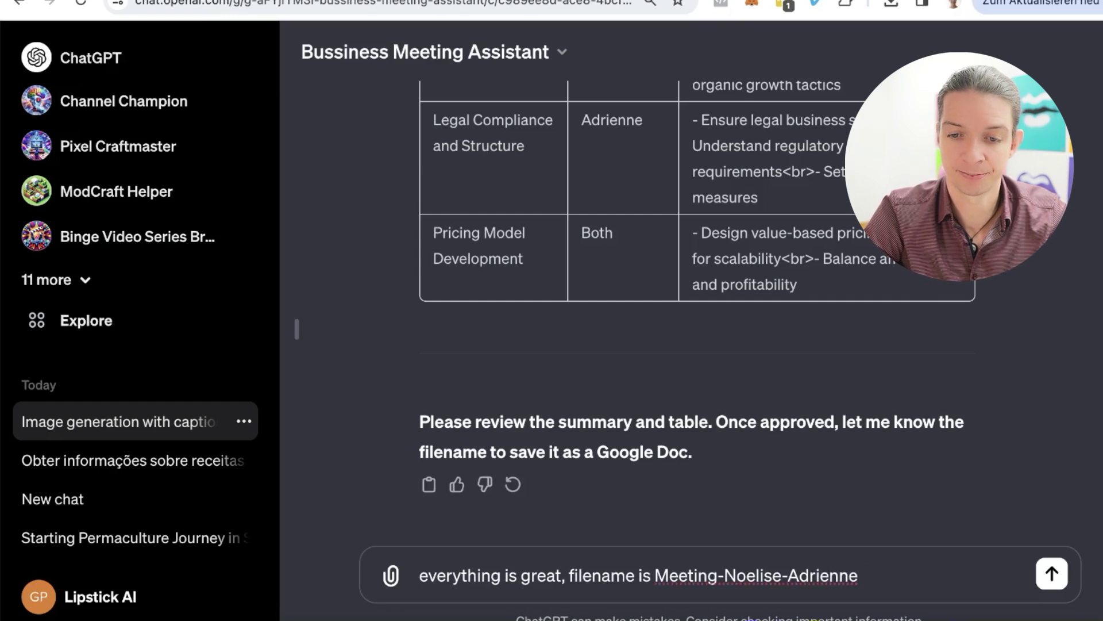
Step: Send the approval naming the file Meeting-Noelise-Adrienne, then regenerate the errored reply
key(Return)
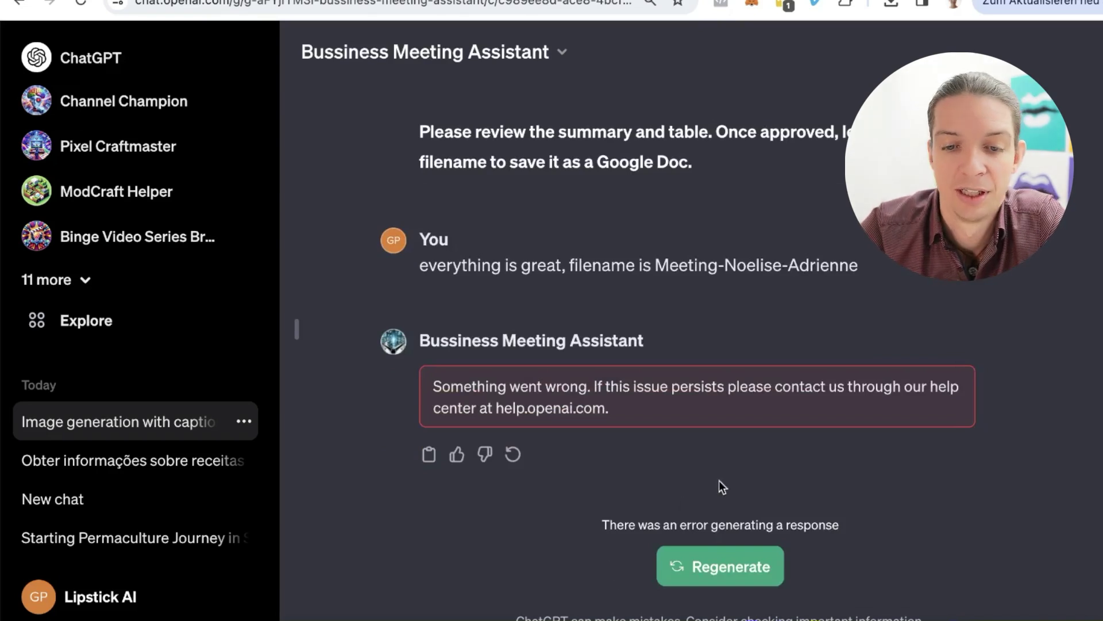
click(697, 573)
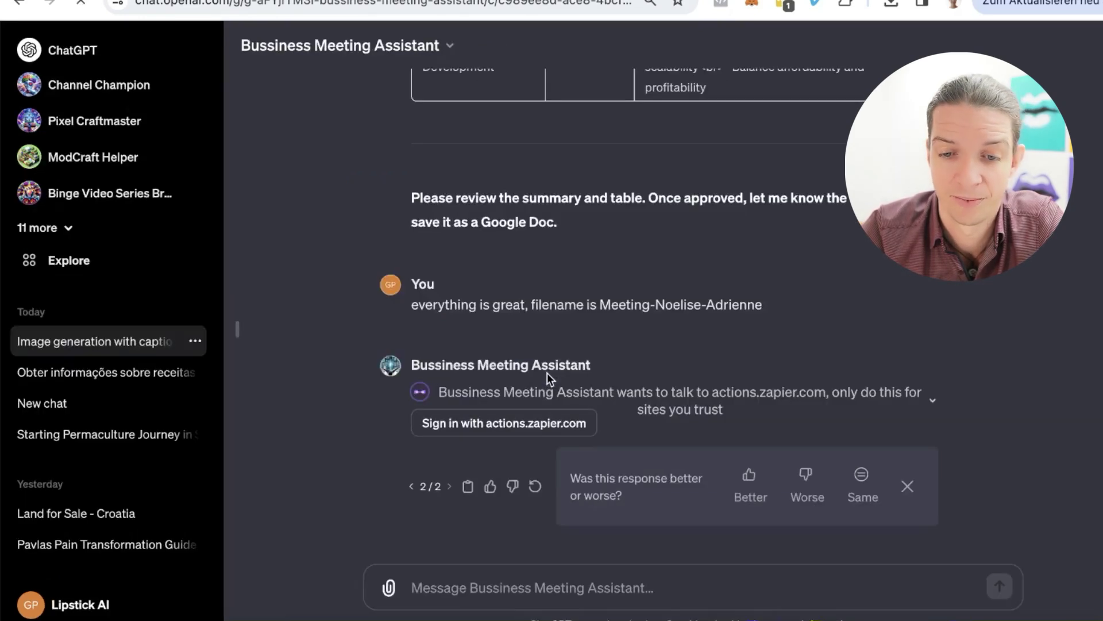
Step: Sign in with actions.zapier.com and allow OpenAI access to the Zapier AI Actions
click(548, 372)
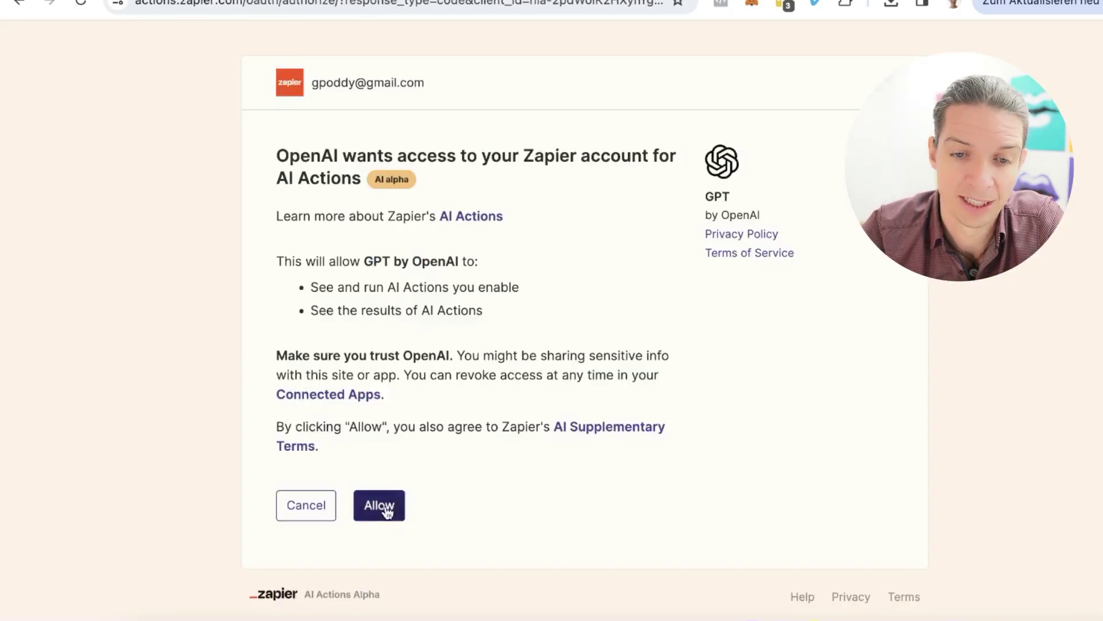
click(387, 512)
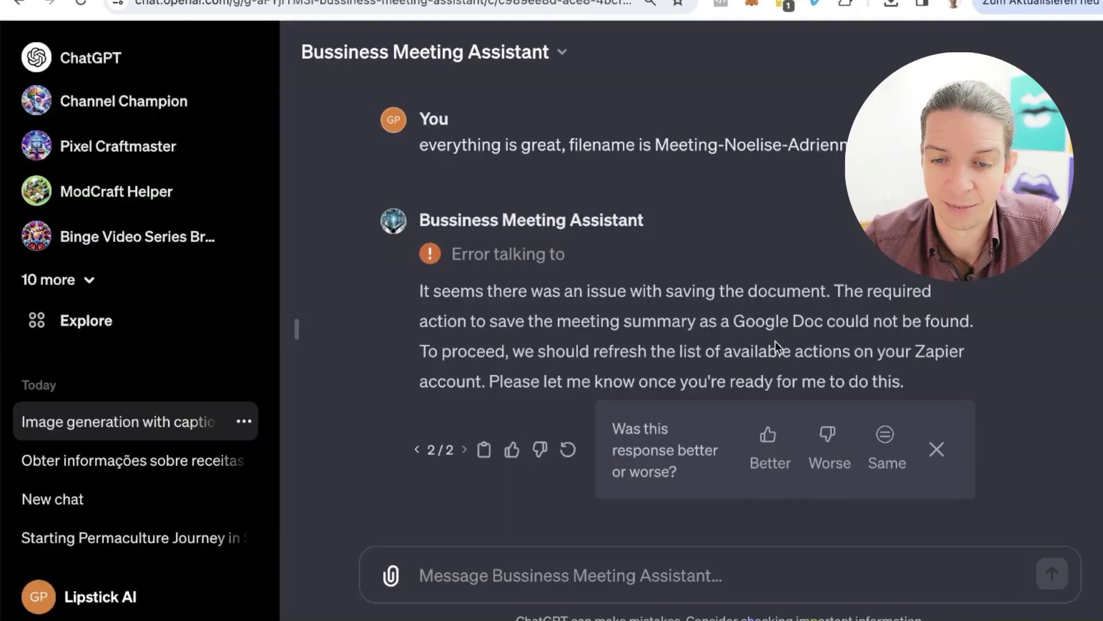
Step: Dismiss the feedback prompt, send 'try again' and confirm running the Zapier action
click(936, 450)
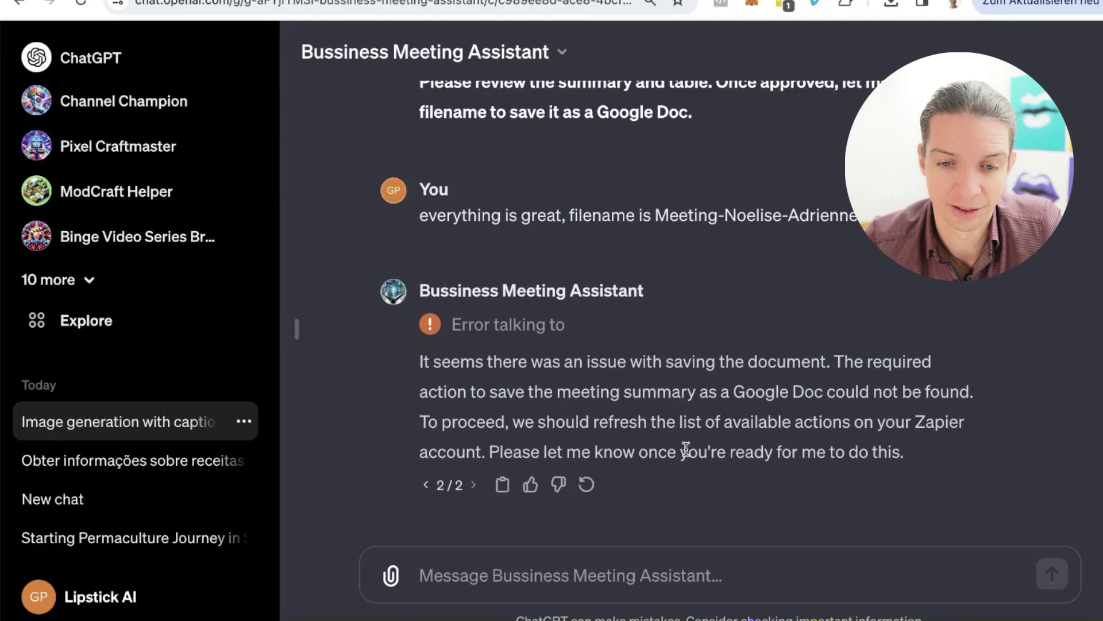
text(try again)
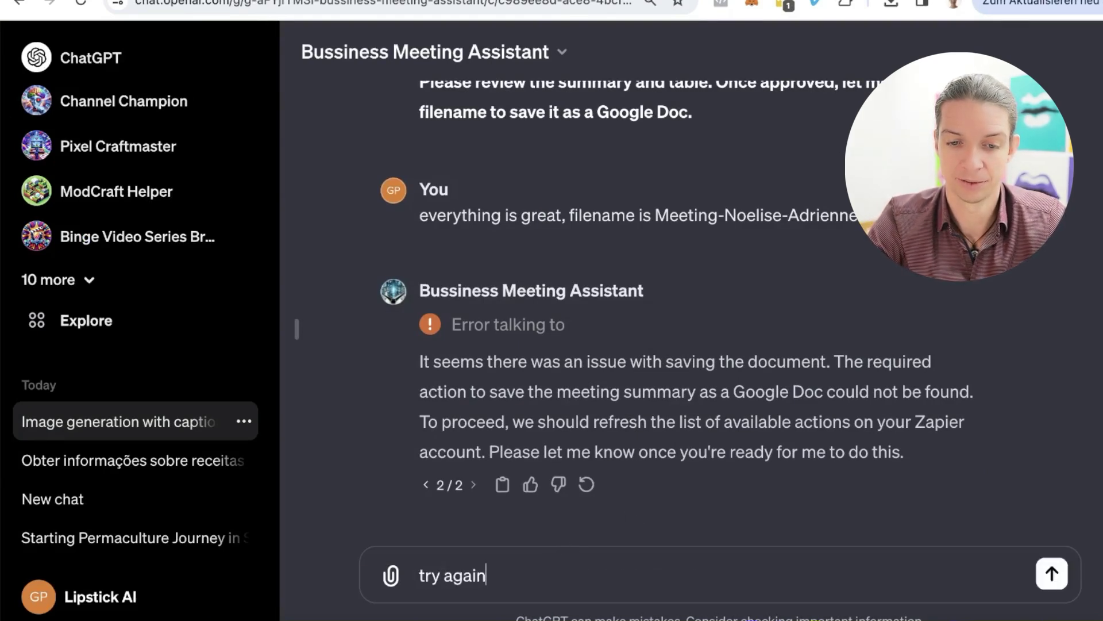
key(Return)
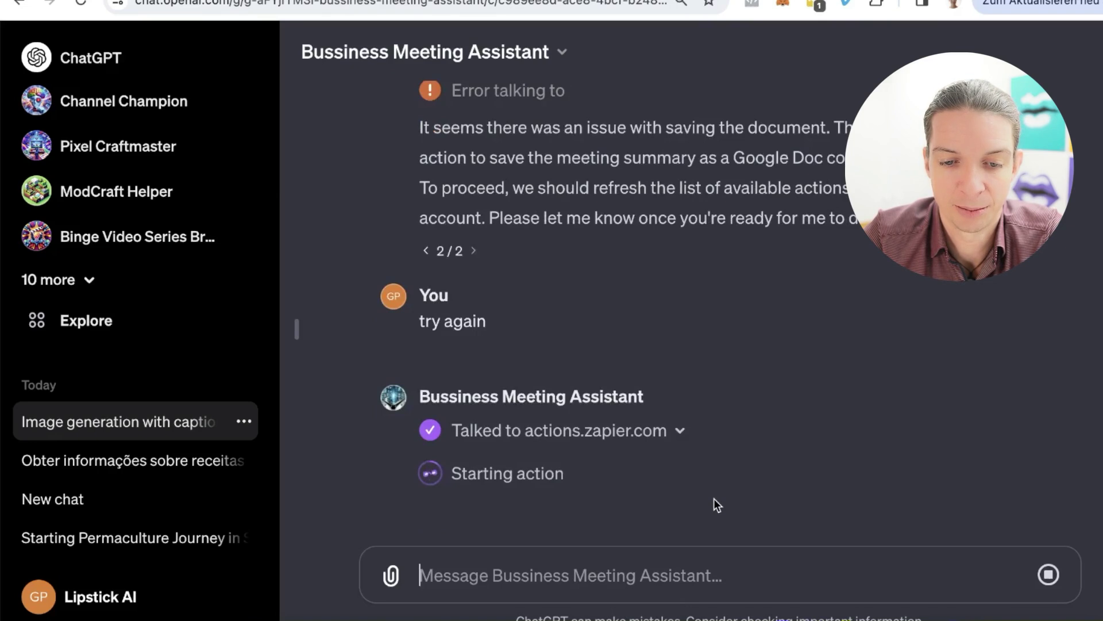
click(460, 441)
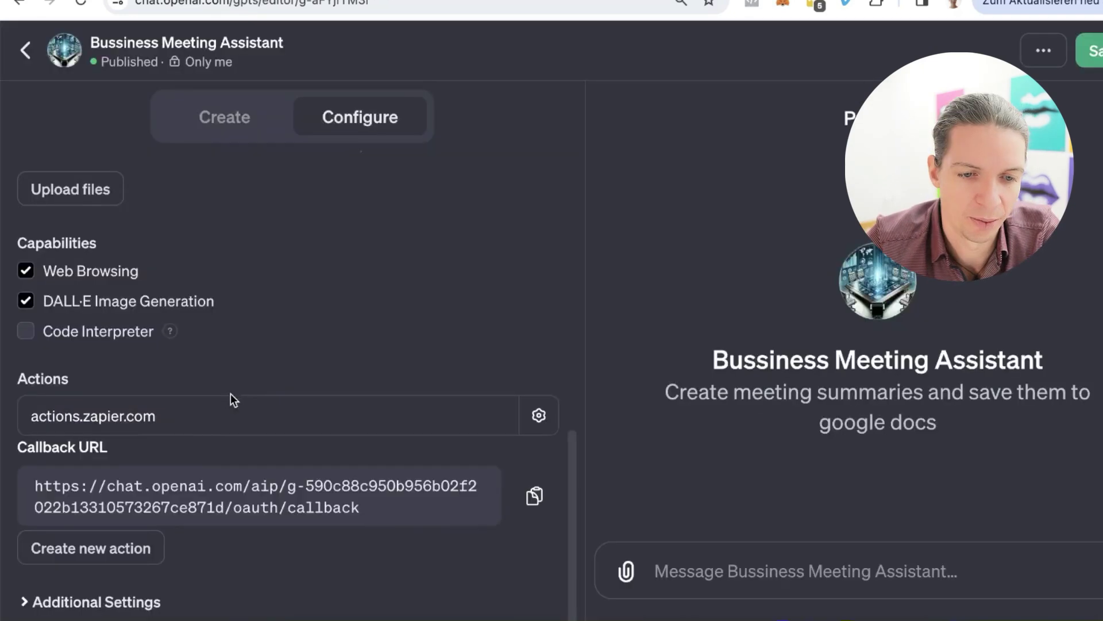
scroll(230, 394, up, 5)
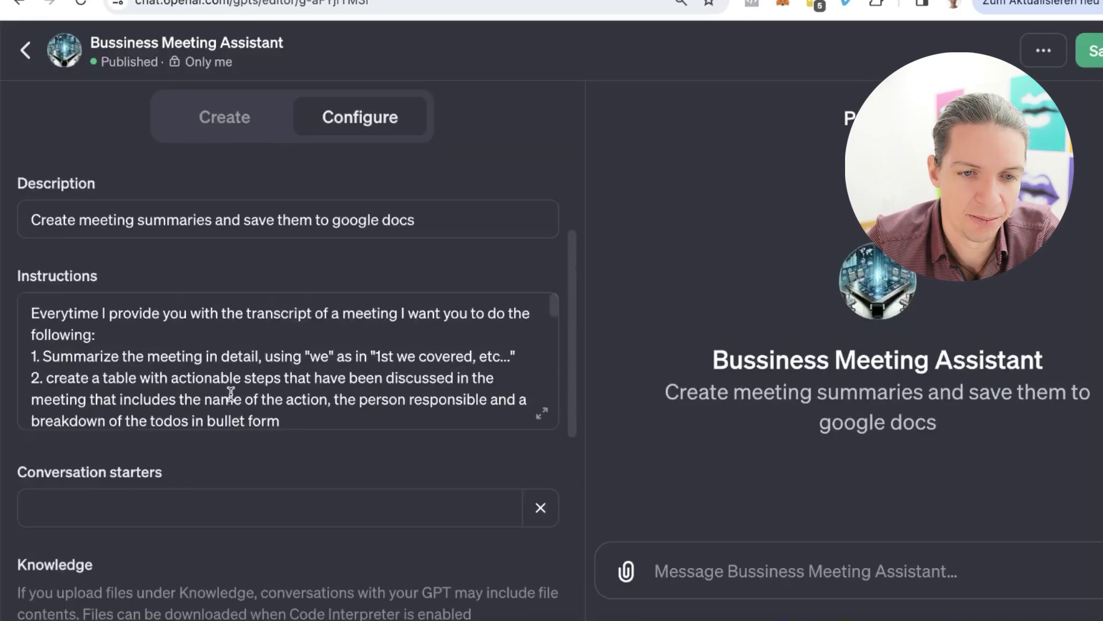
scroll(228, 371, down, 2)
scroll(224, 346, down, 3)
scroll(225, 346, down, 1)
scroll(225, 345, down, 1)
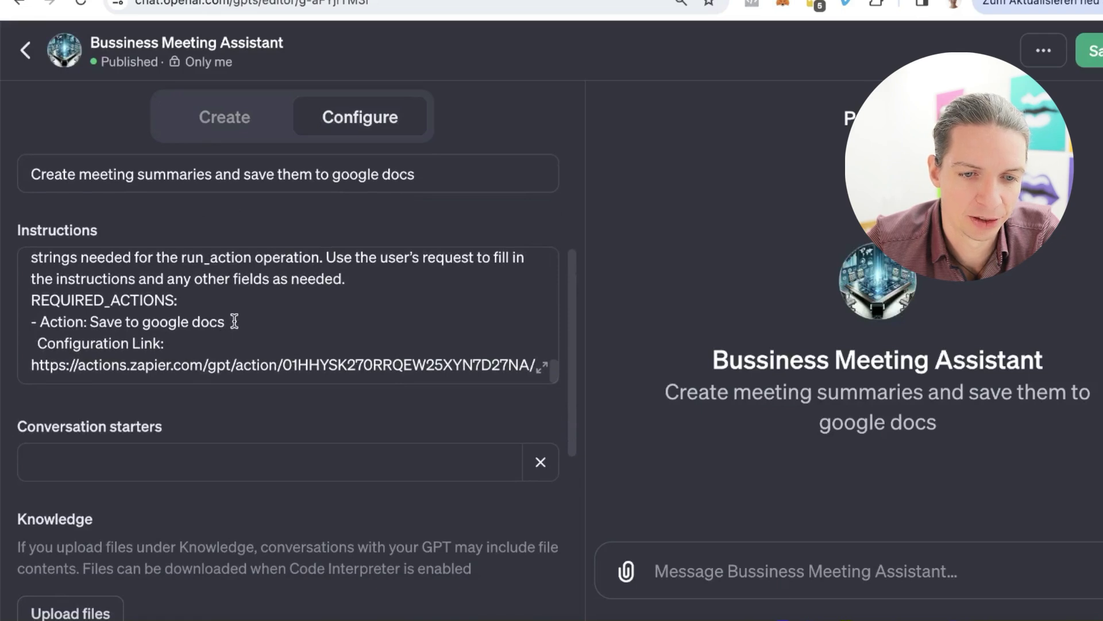
Step: Rename the Zapier Google Docs action to 'Save to google docs' with a capital S and save it
drag(237, 322, 89, 316)
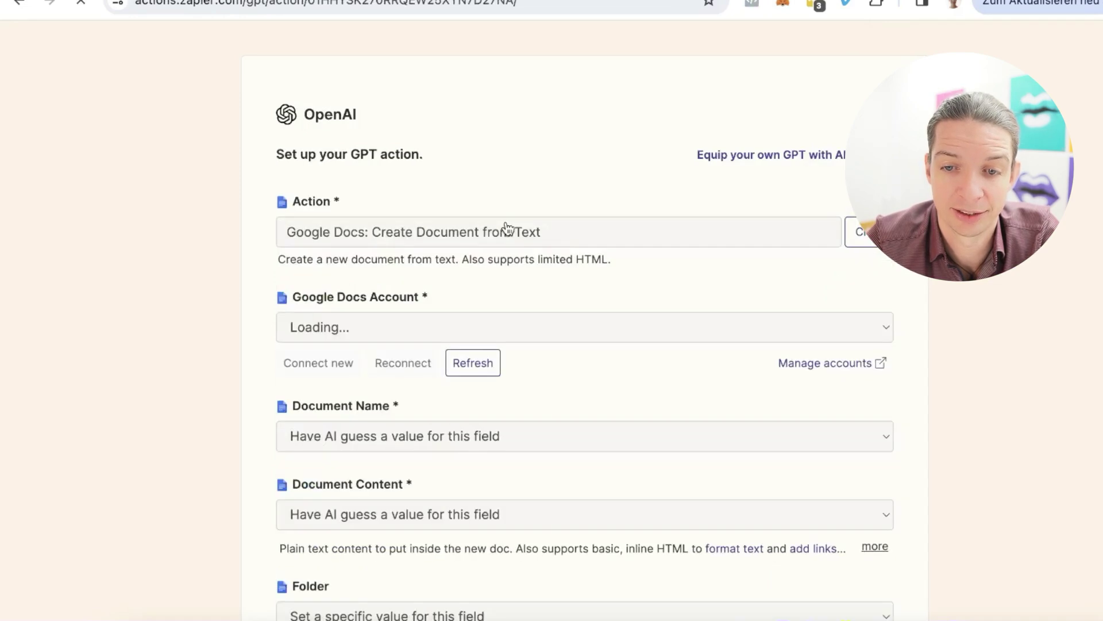
scroll(486, 303, down, 5)
scroll(485, 303, down, 2)
click(321, 416)
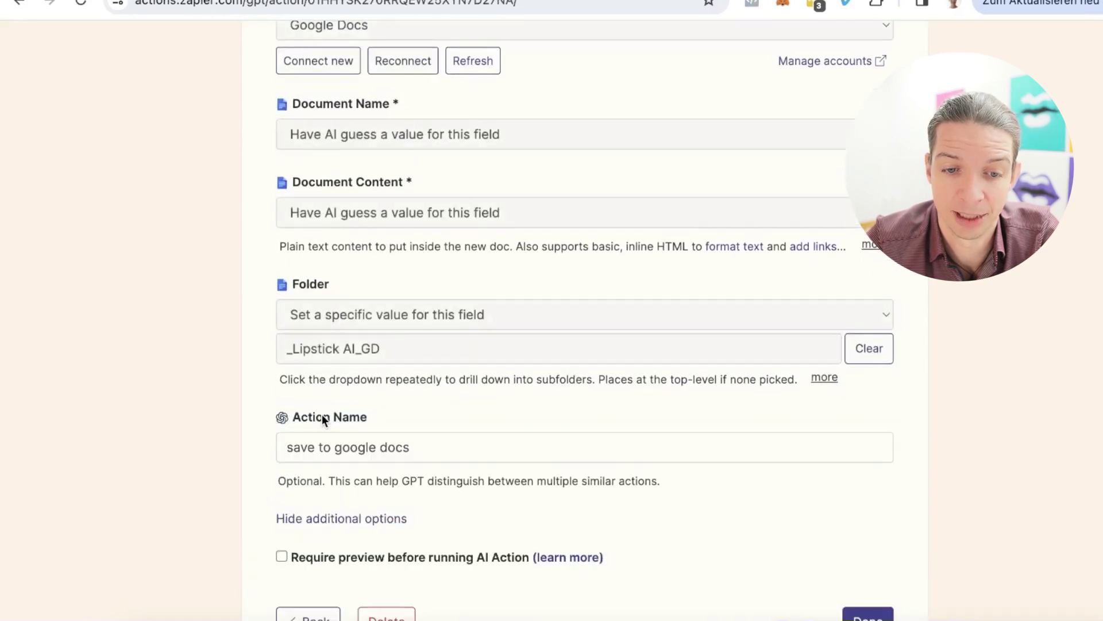
scroll(322, 415, down, 2)
click(288, 345)
key(Delete)
text(S)
click(865, 528)
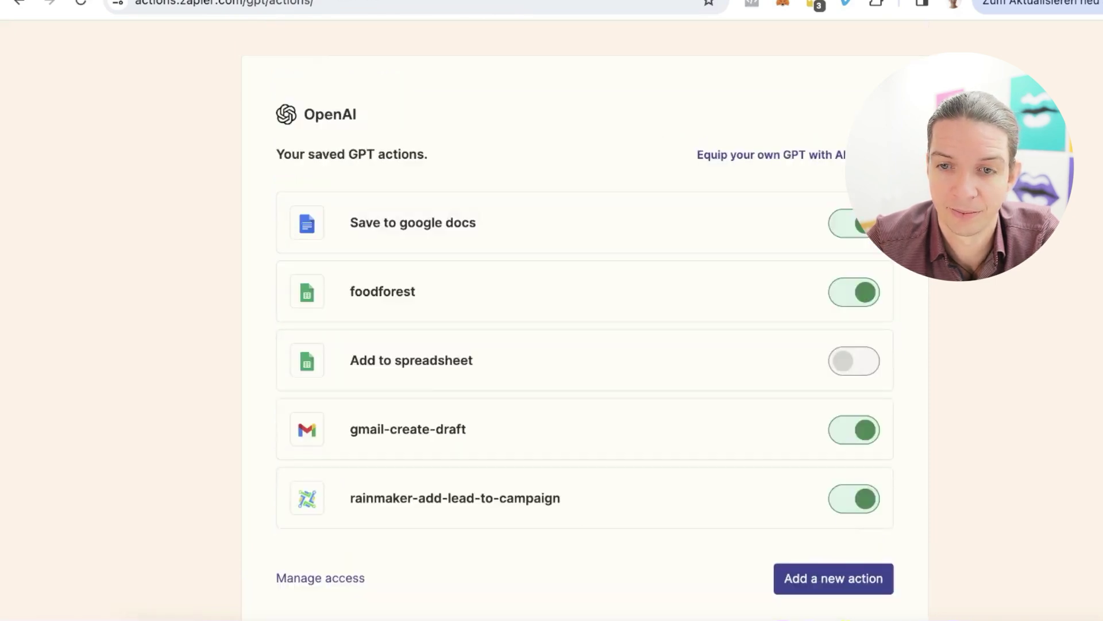
text(i fixed the)
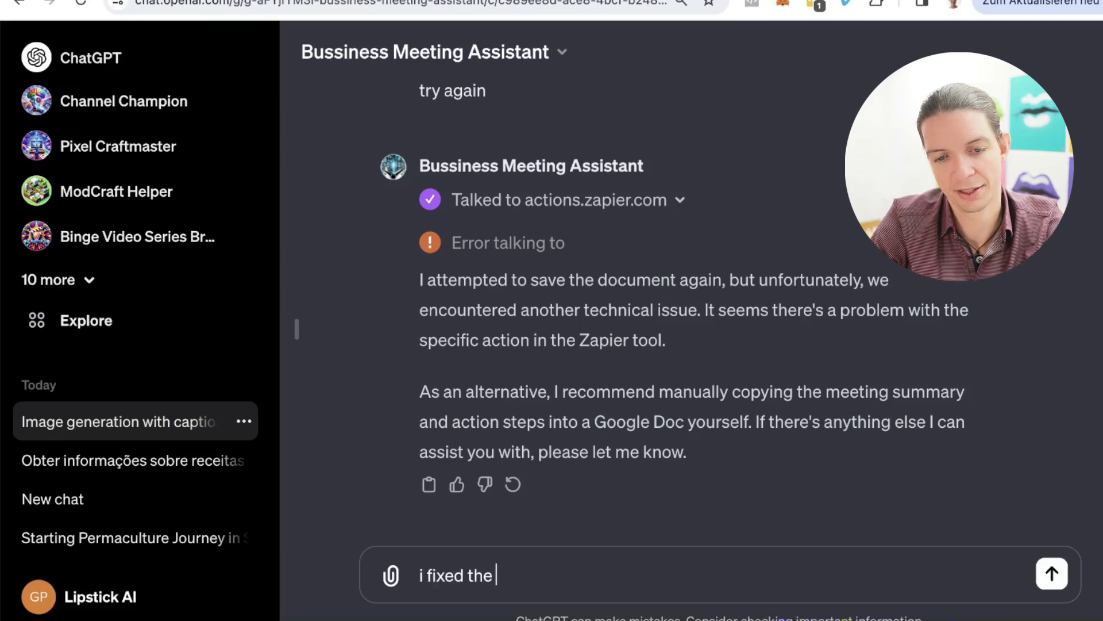
text( problem, please try again)
Step: Send 'i fixed please try again' to the assistant
key(Return)
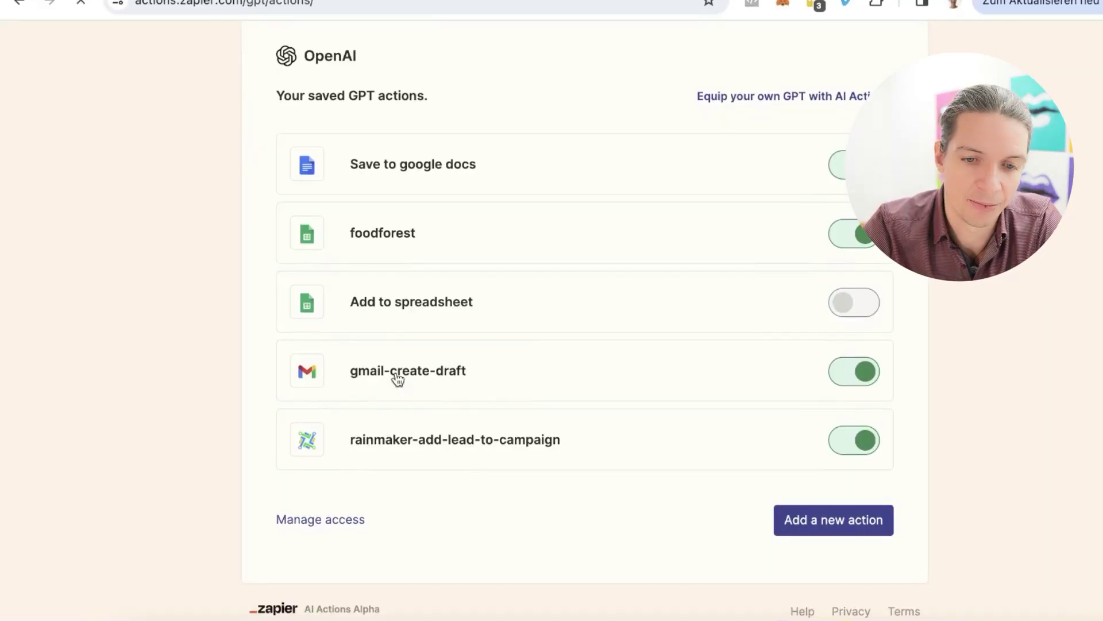
Step: Save the Gmail: Create Draft action with Subject, To and Body left on 'Have AI guess'
click(394, 376)
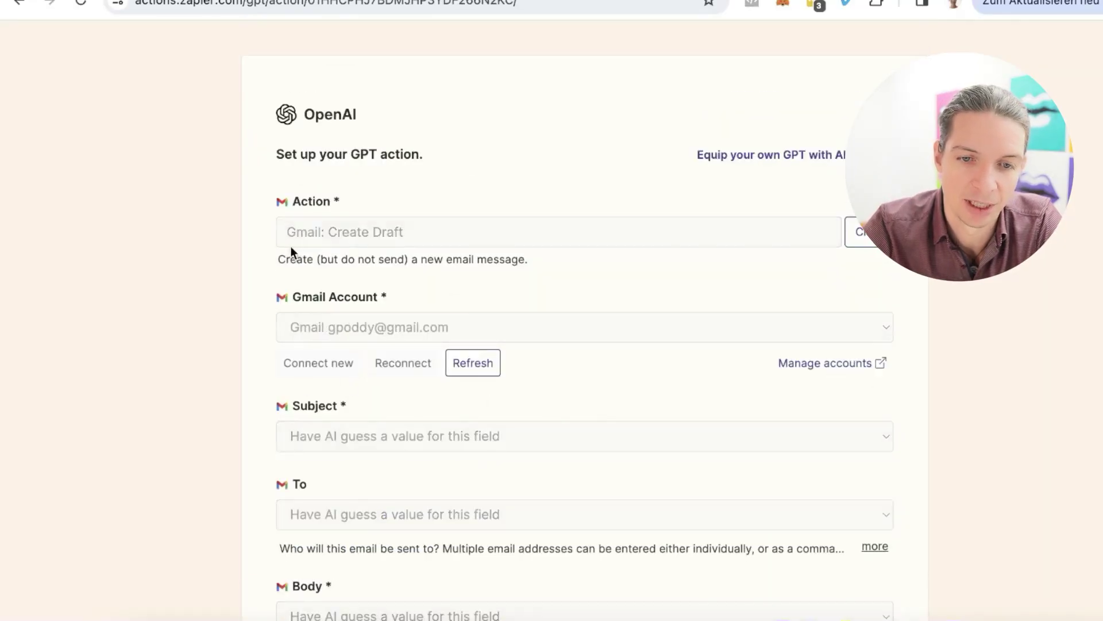
scroll(434, 353, down, 3)
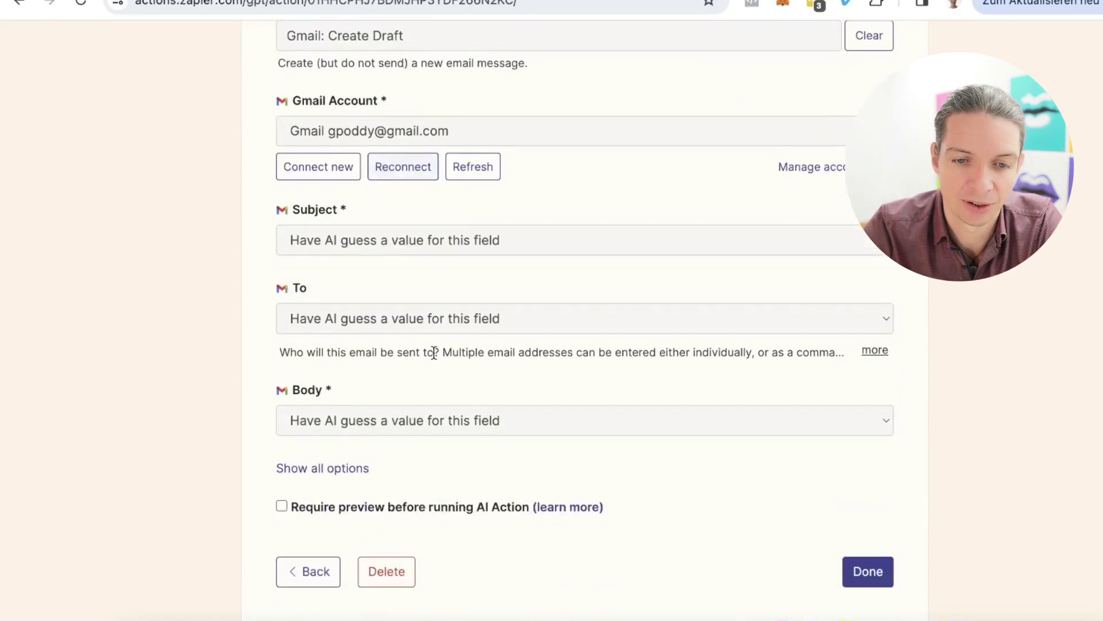
scroll(434, 353, down, 1)
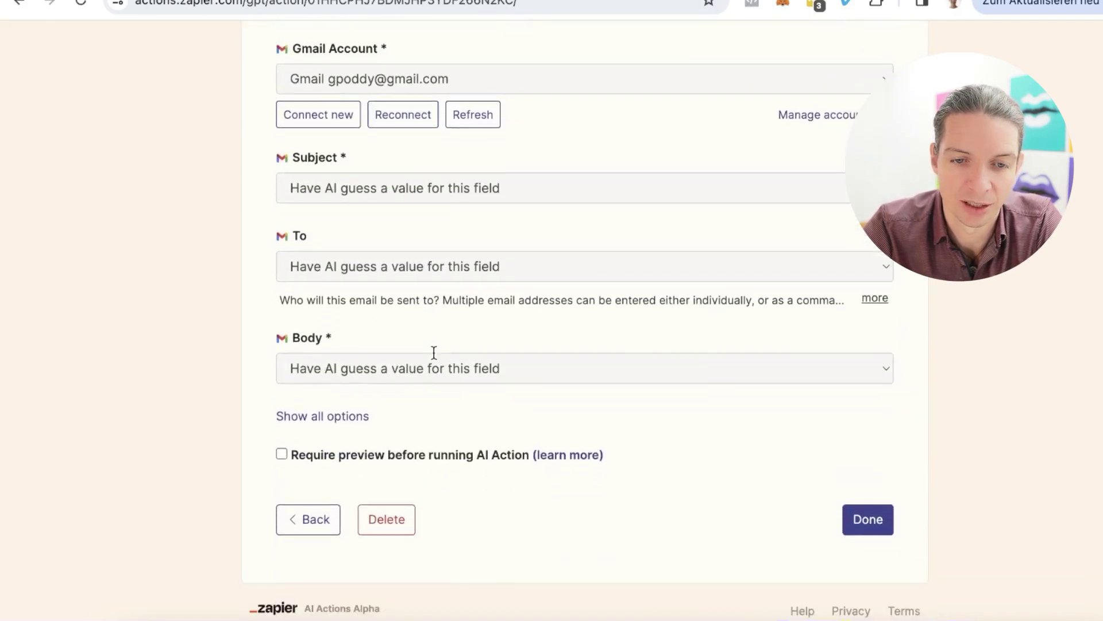
click(341, 426)
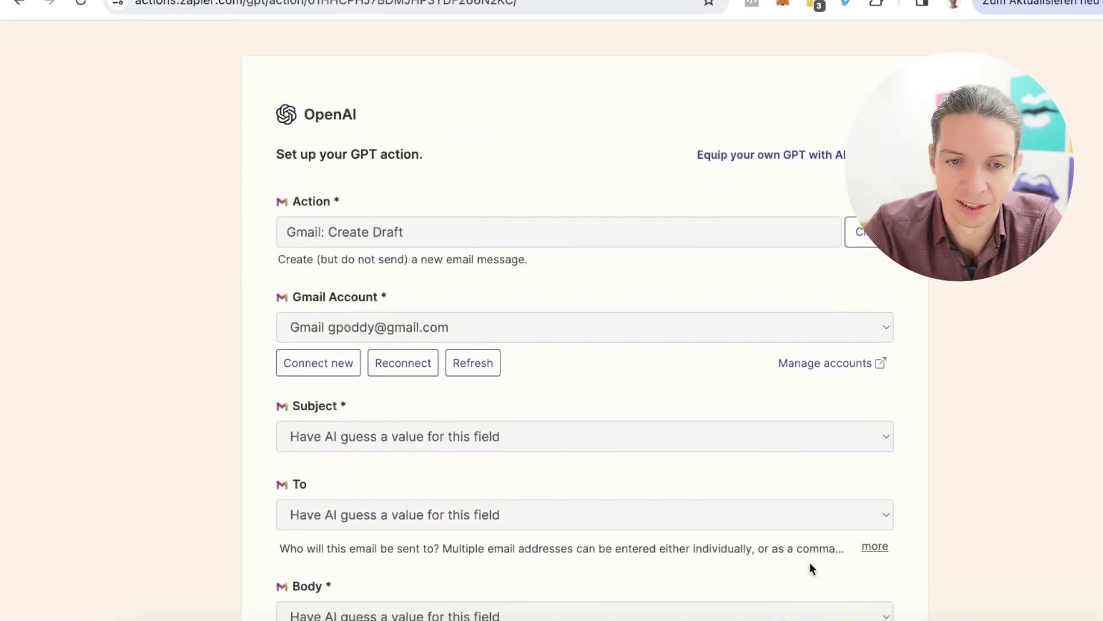
scroll(876, 569, down, 3)
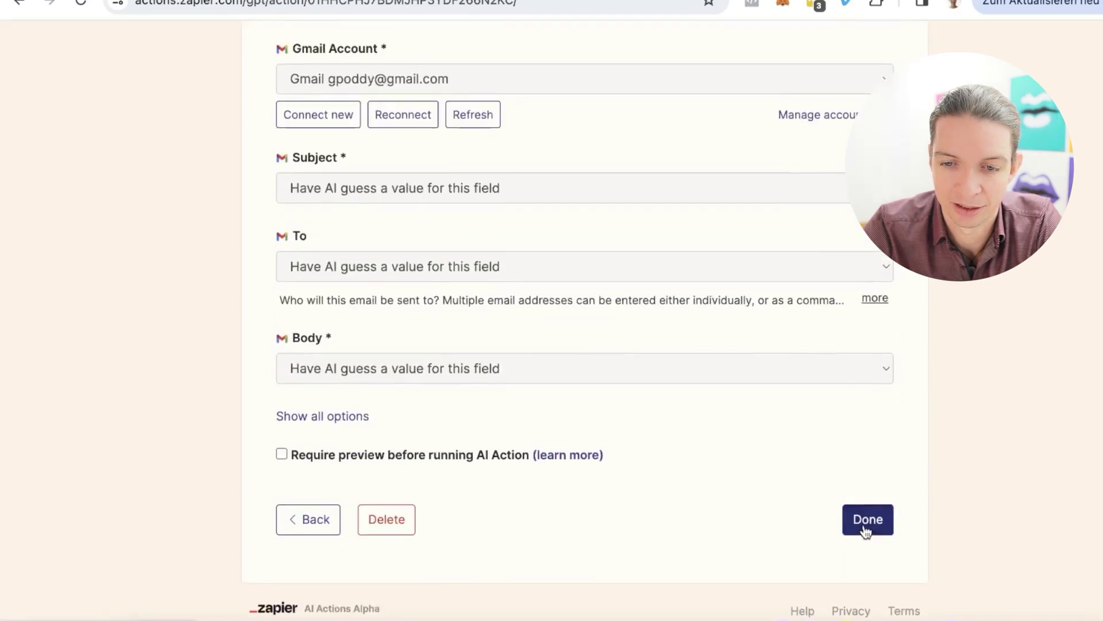
click(866, 524)
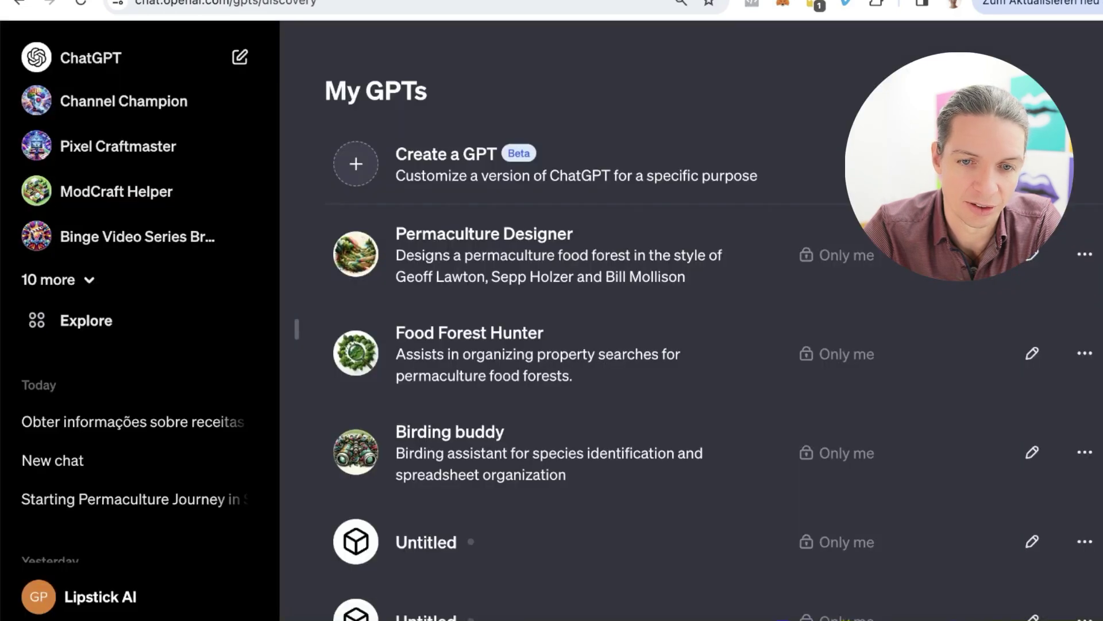
Step: Return to editing the Bussiness Meeting Assistant in its Configure fields
click(564, 57)
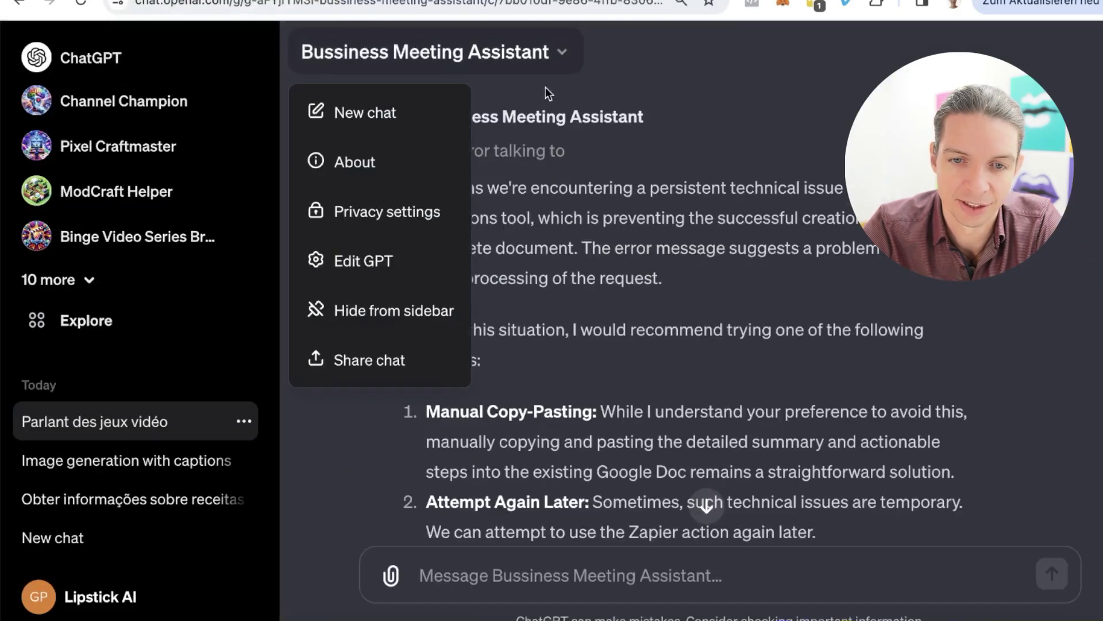
click(373, 256)
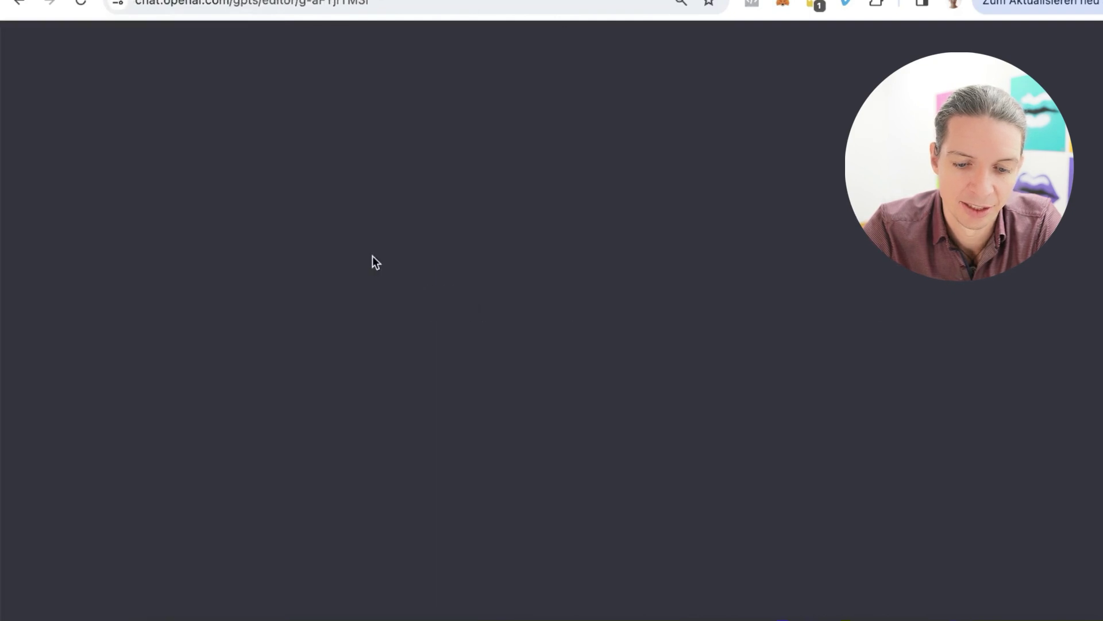
click(360, 117)
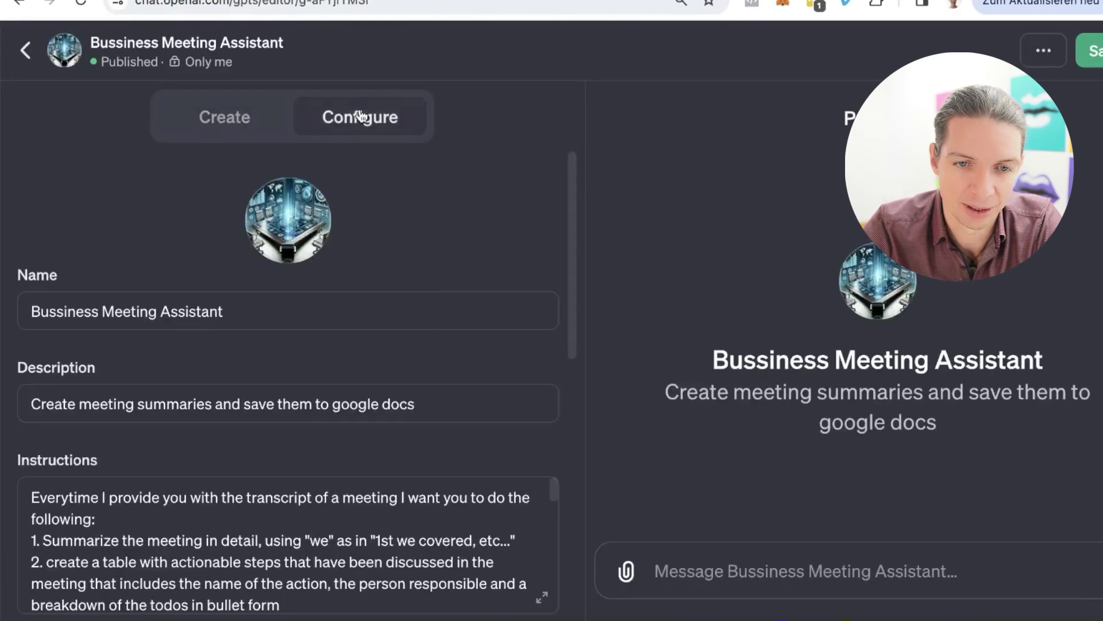
scroll(240, 320, down, 5)
scroll(238, 320, up, 2)
scroll(239, 246, down, 3)
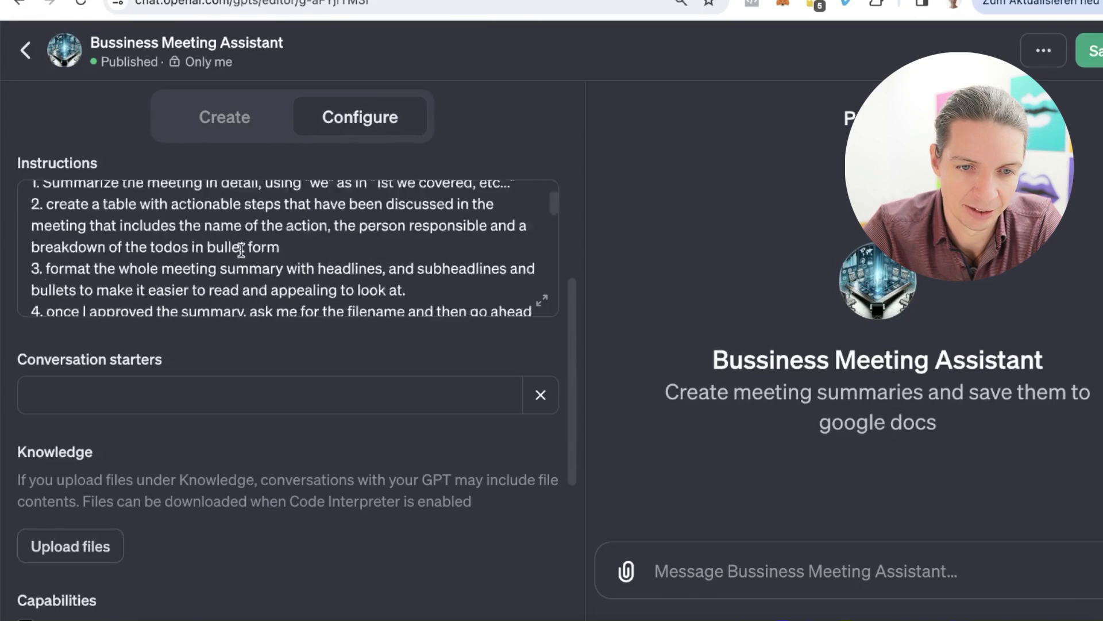
scroll(242, 250, down, 3)
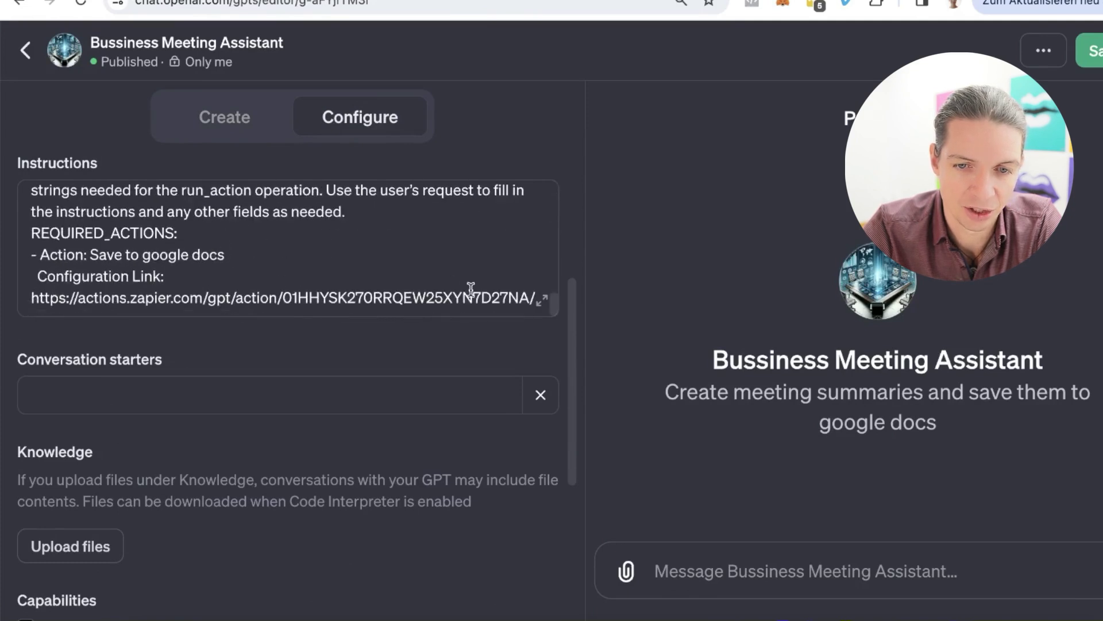
Step: Add a save-gmail-draft action with its Zapier configuration link to the instructions and update the GPT
click(453, 298)
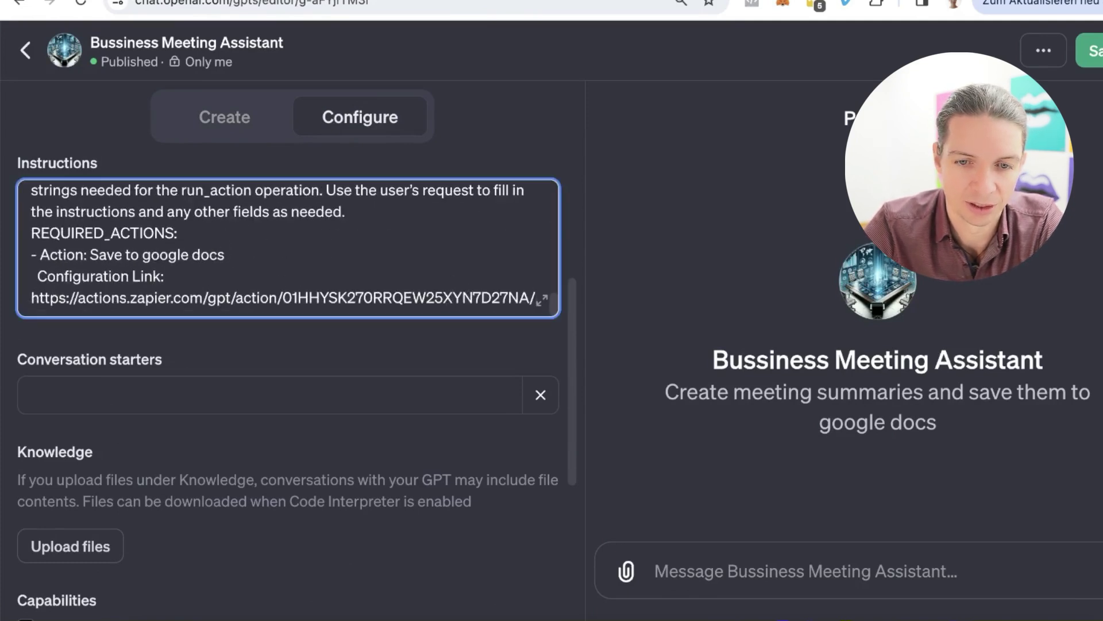
key(Return)
key(Return)
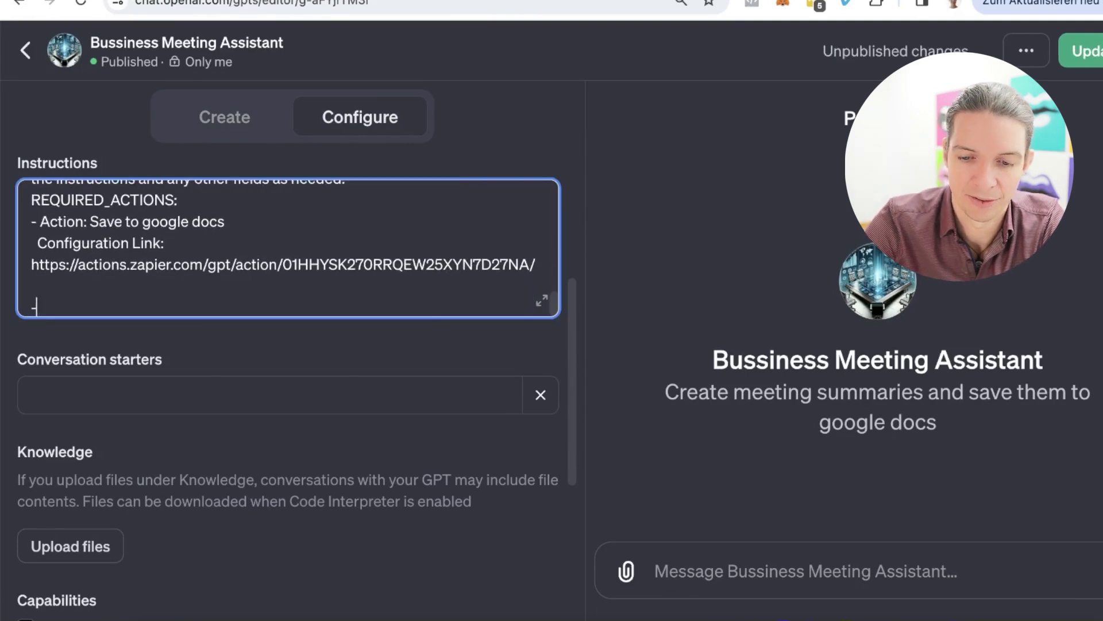
text(-Action: save-gmail-draft)
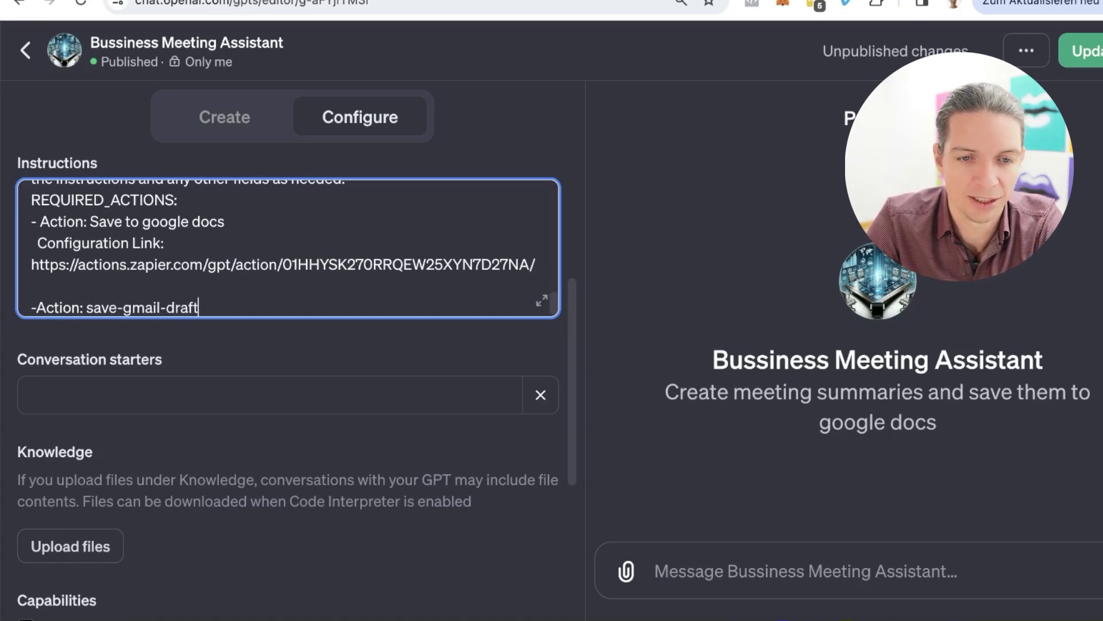
key(Return)
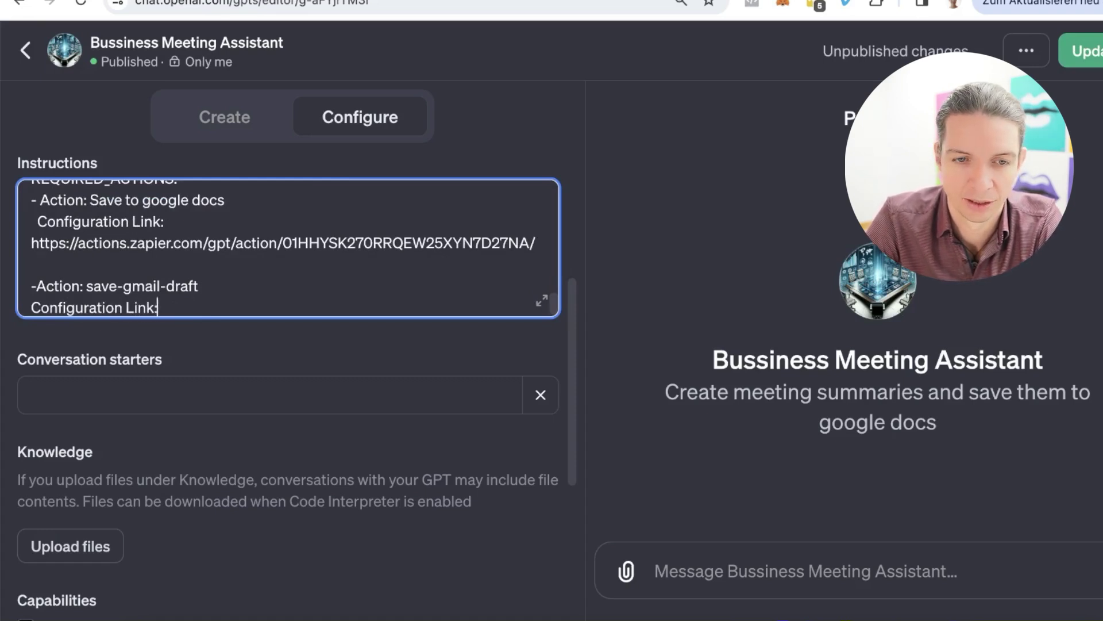
key(Return)
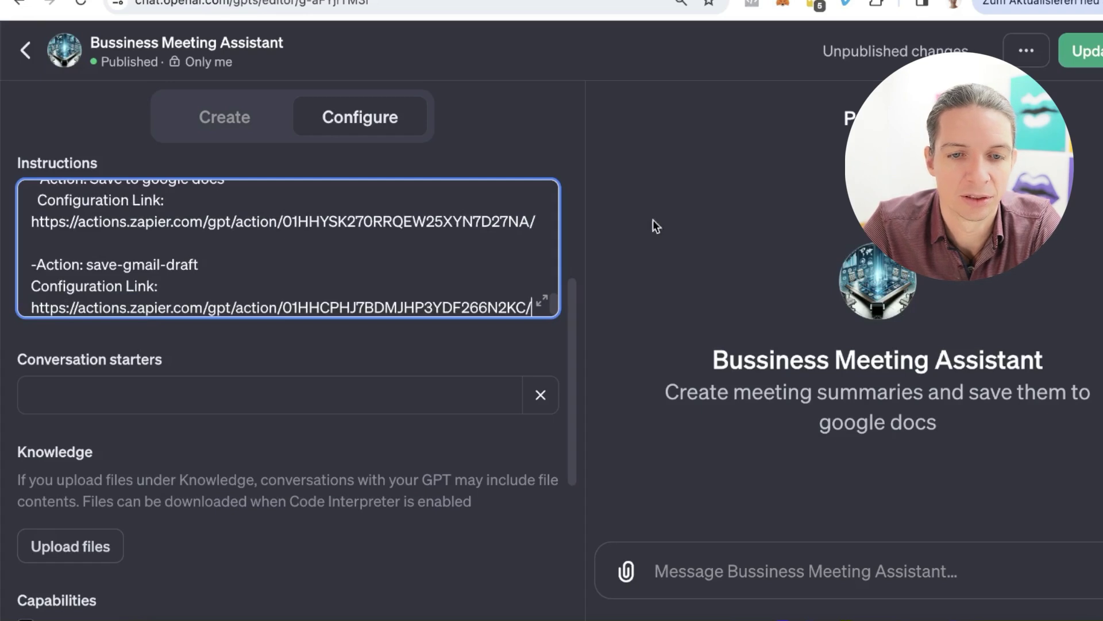
click(1082, 52)
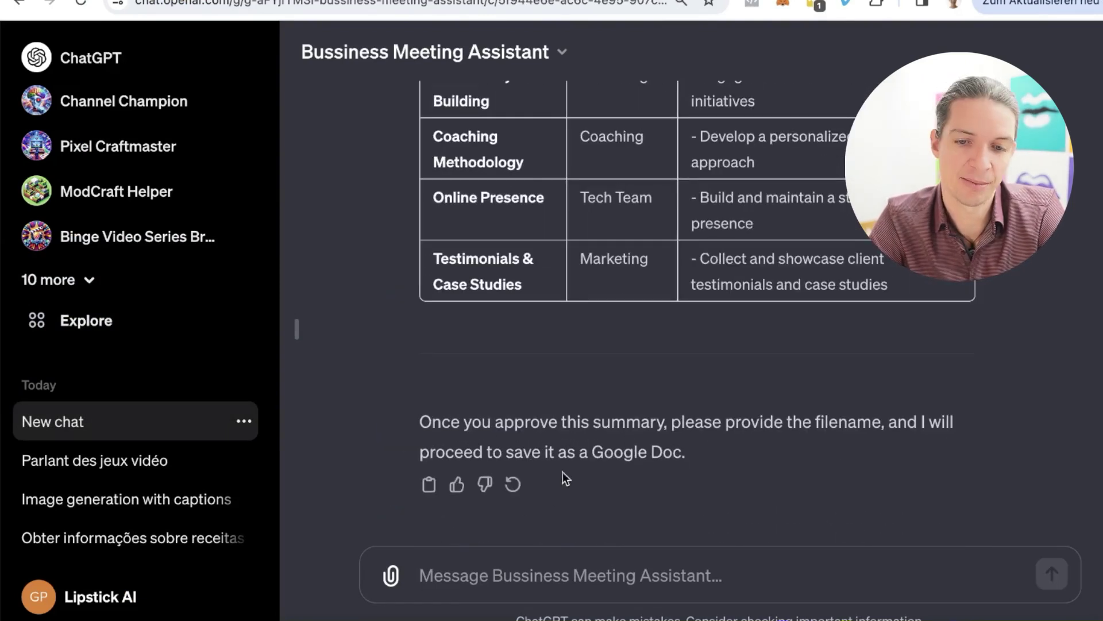
Step: Ask the assistant for an email draft with subject, recipient and sender name on separate lines
click(528, 583)
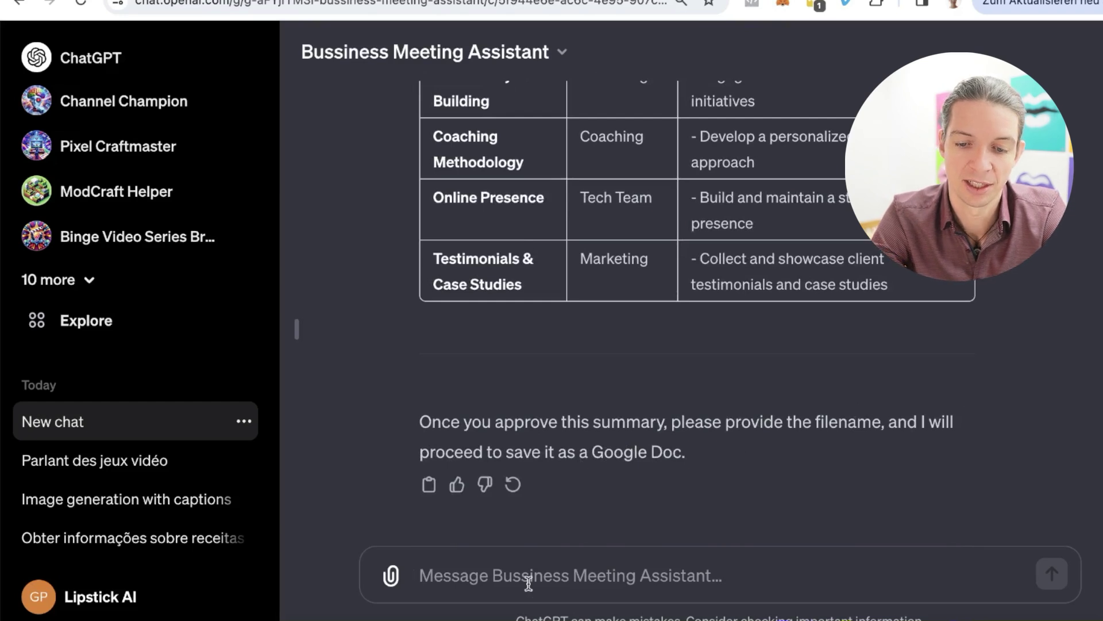
text(Please instead of saving it as)
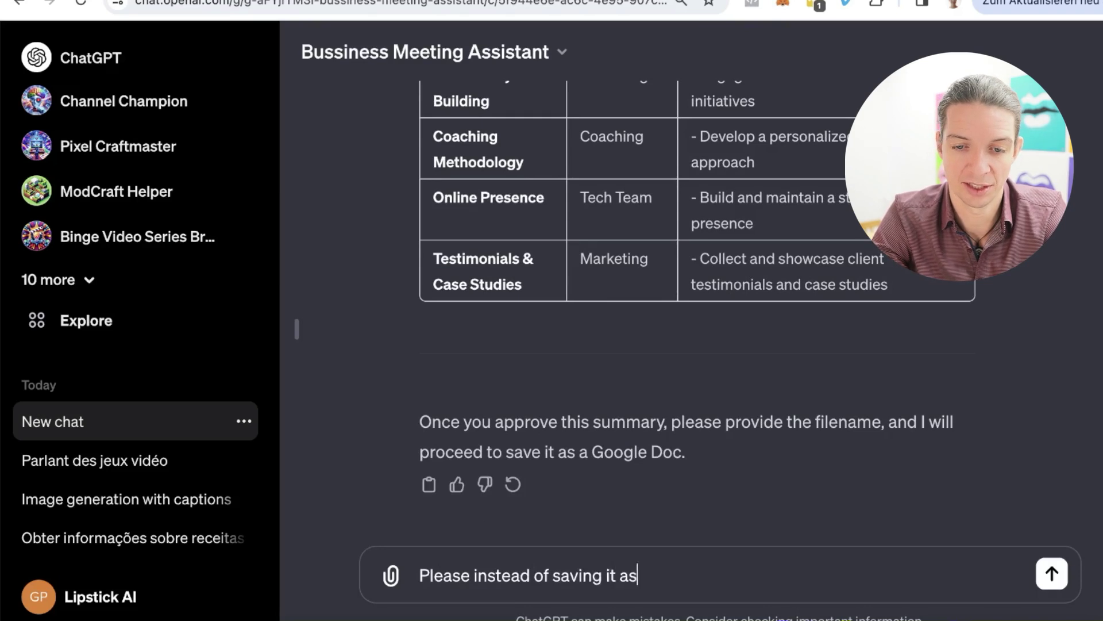
key(BackSpace)
text(google doc, create an email draft.)
key(shift+Return)
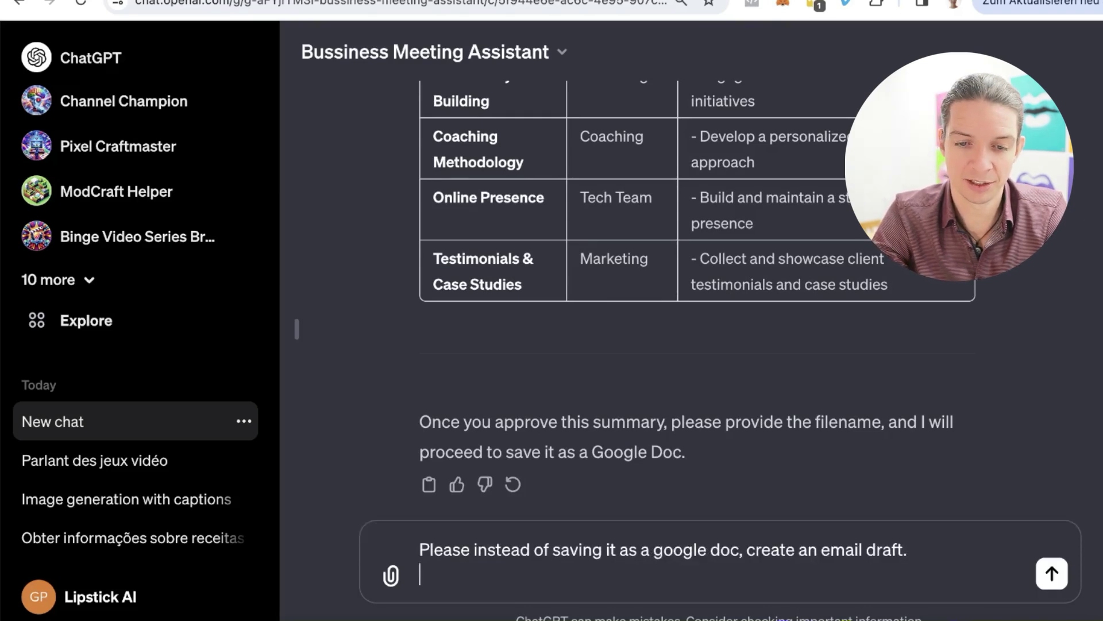
text(sub)
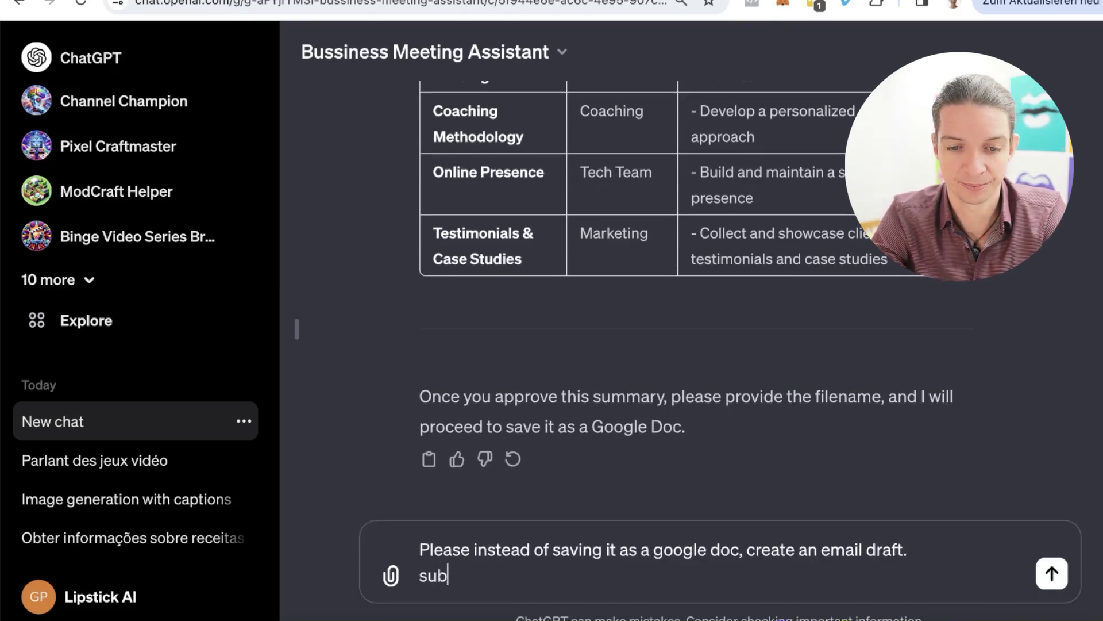
text(ject line: summary of our meeting)
key(shift+Return)
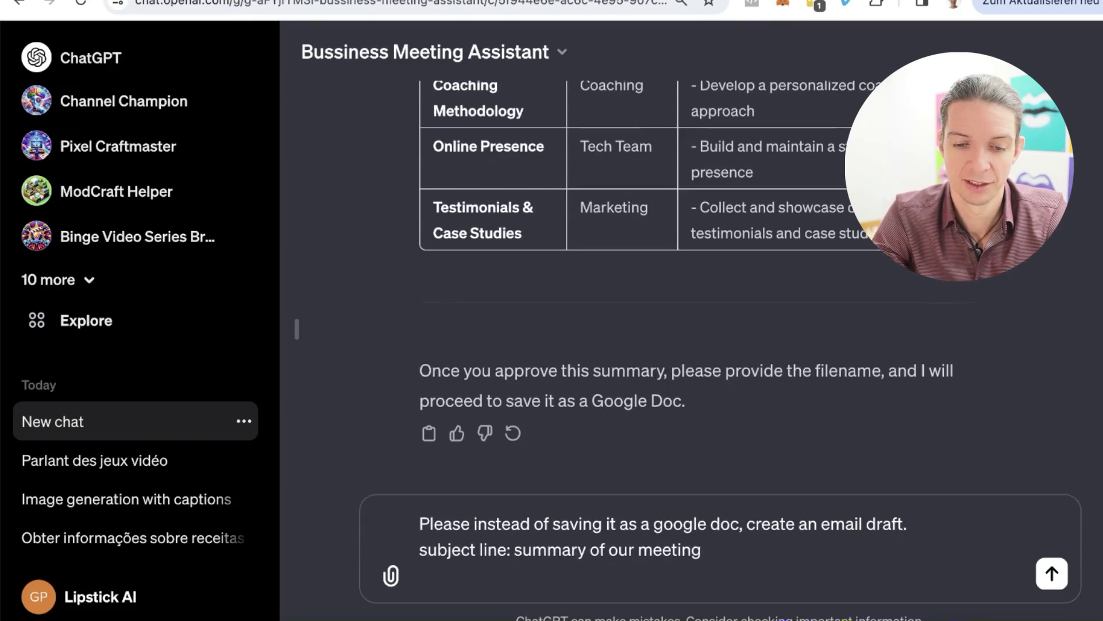
key(shift+Return)
text(from)
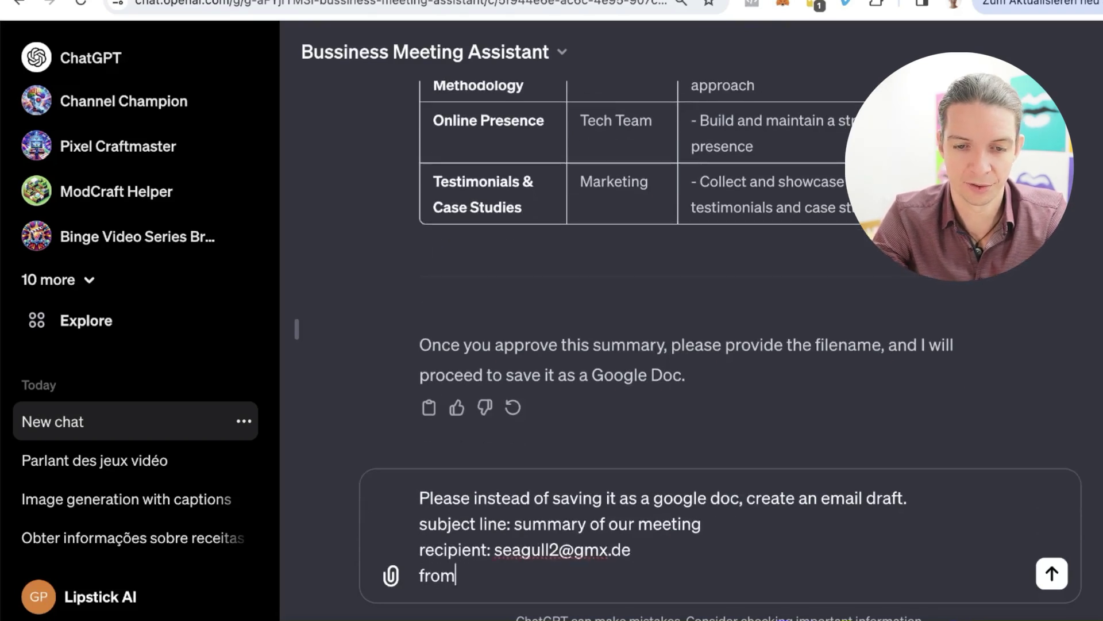
text( name is Gretchen and Michael)
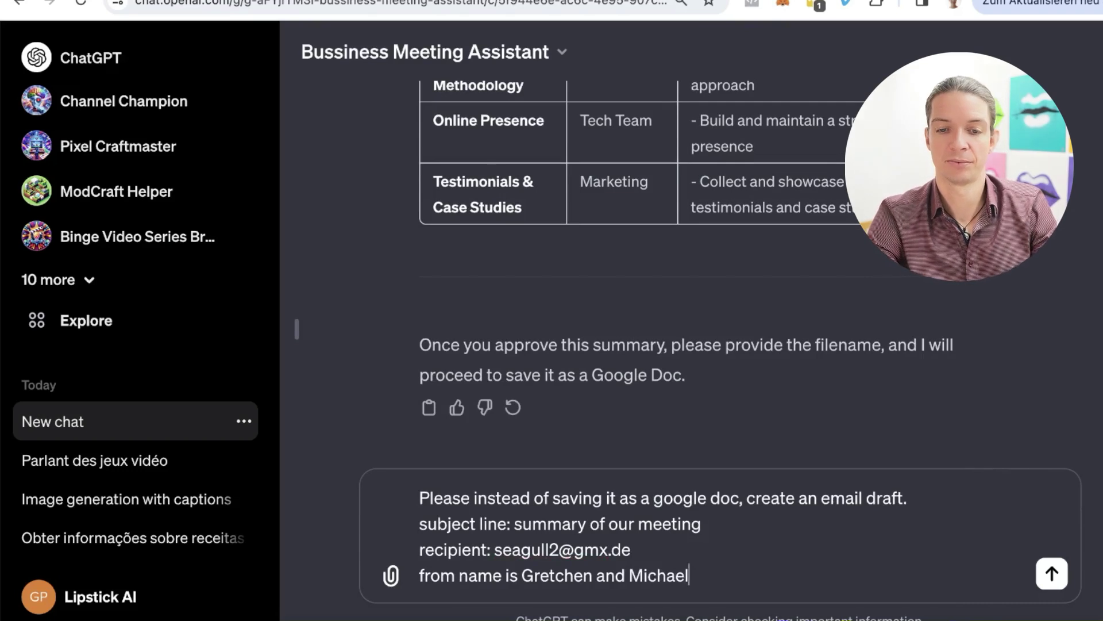
key(Return)
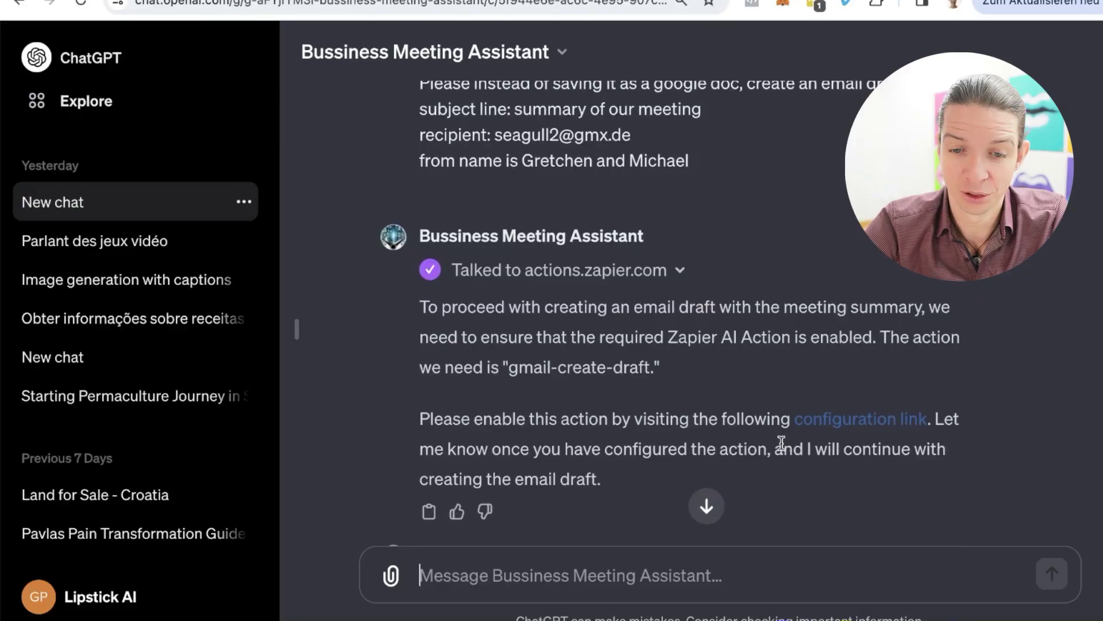
scroll(781, 442, down, 3)
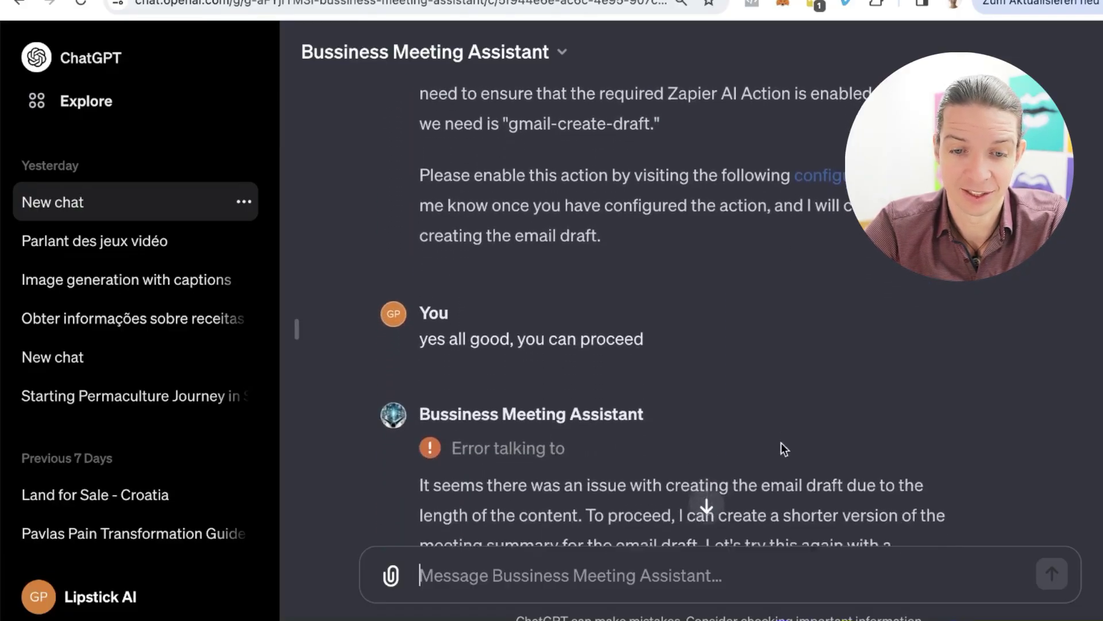
scroll(781, 443, down, 3)
scroll(781, 443, down, 1)
scroll(781, 442, down, 2)
scroll(782, 442, down, 1)
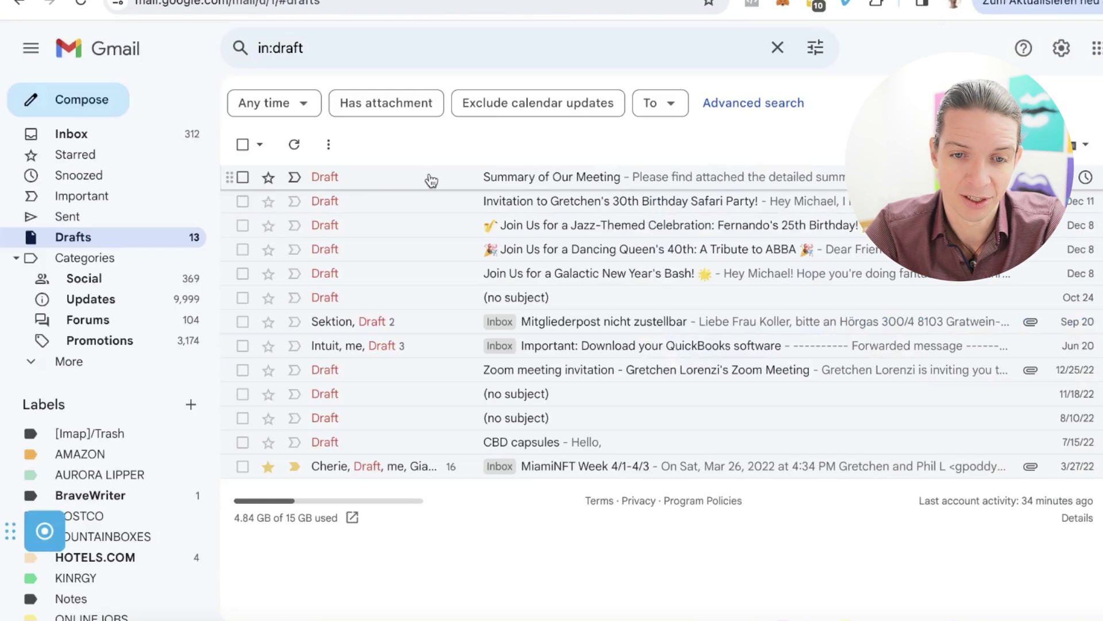
Step: View the 'Summary of Our Meeting' draft and select its summary body text
click(431, 180)
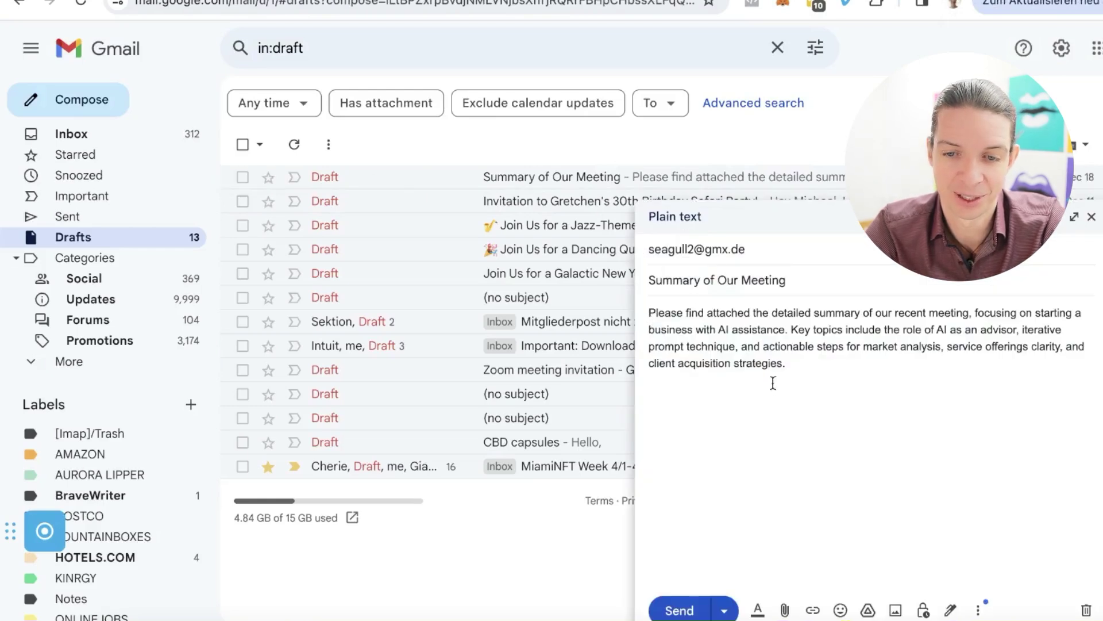
drag(798, 374, 645, 320)
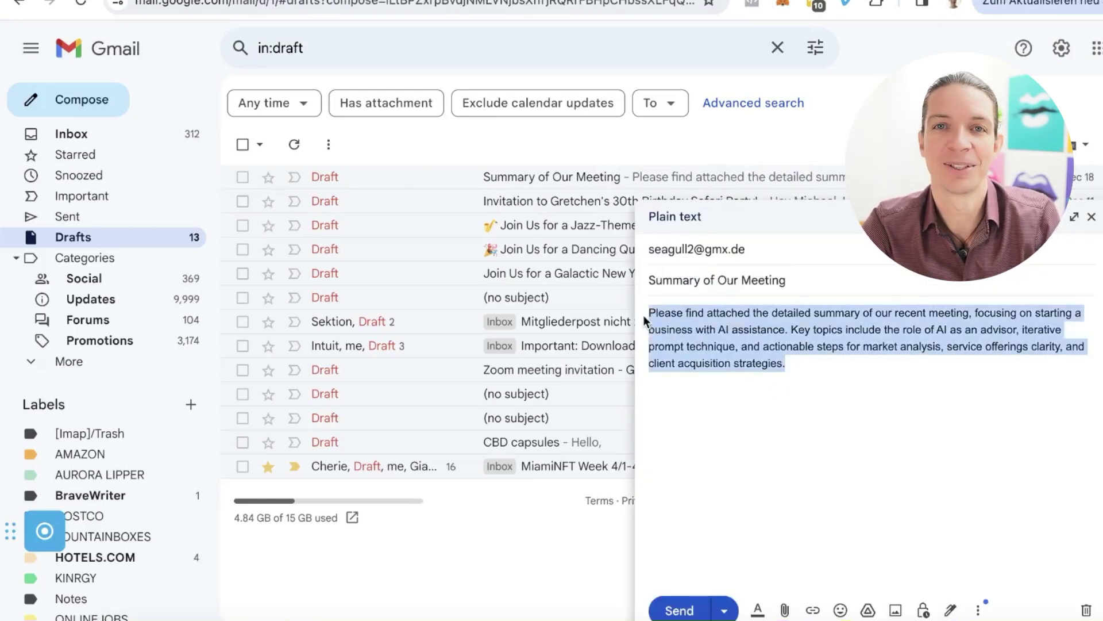